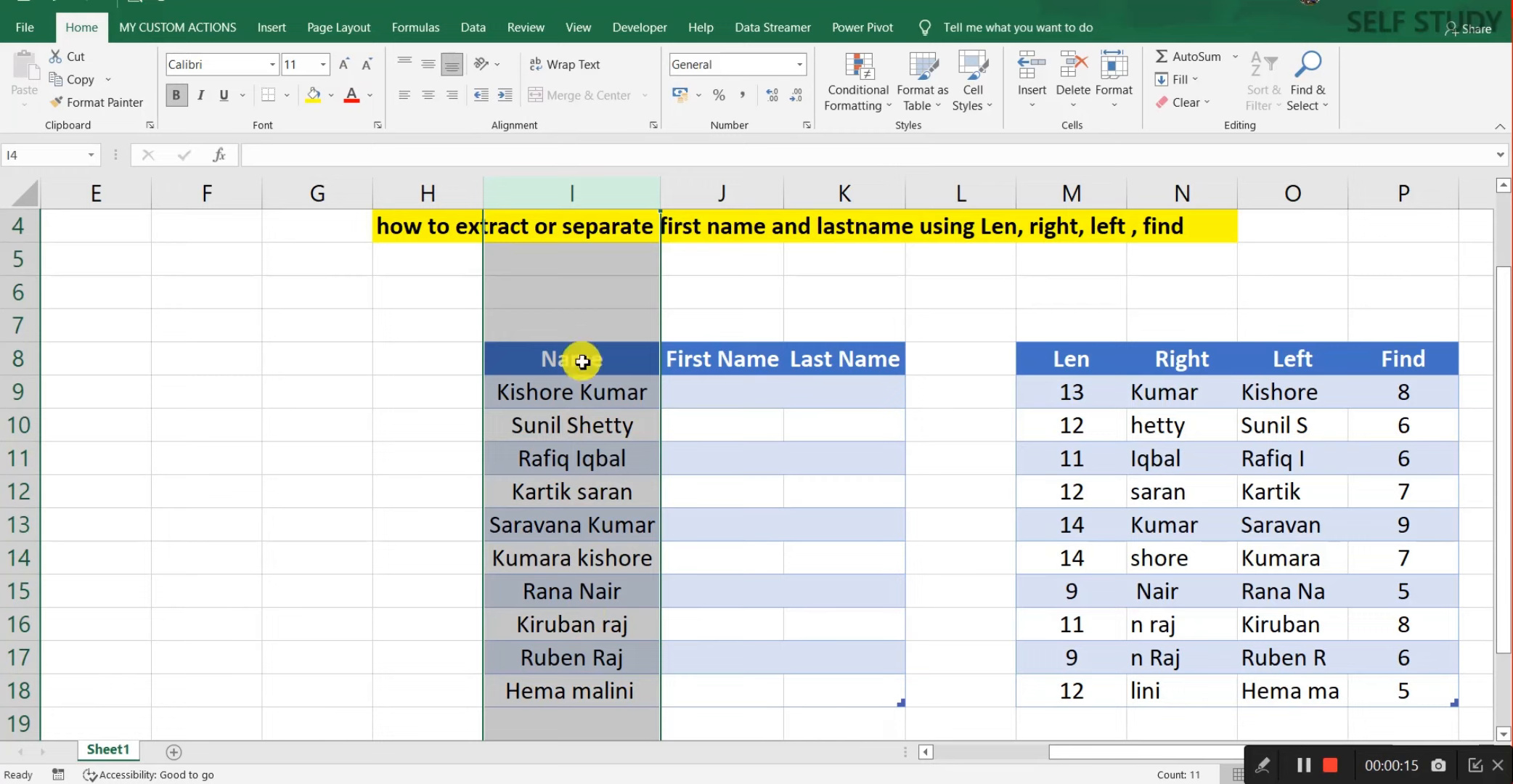
Step: Check the empty First Name and Last Name cells in the name table
{"action": "left_click", "coordinate": [686, 396]}
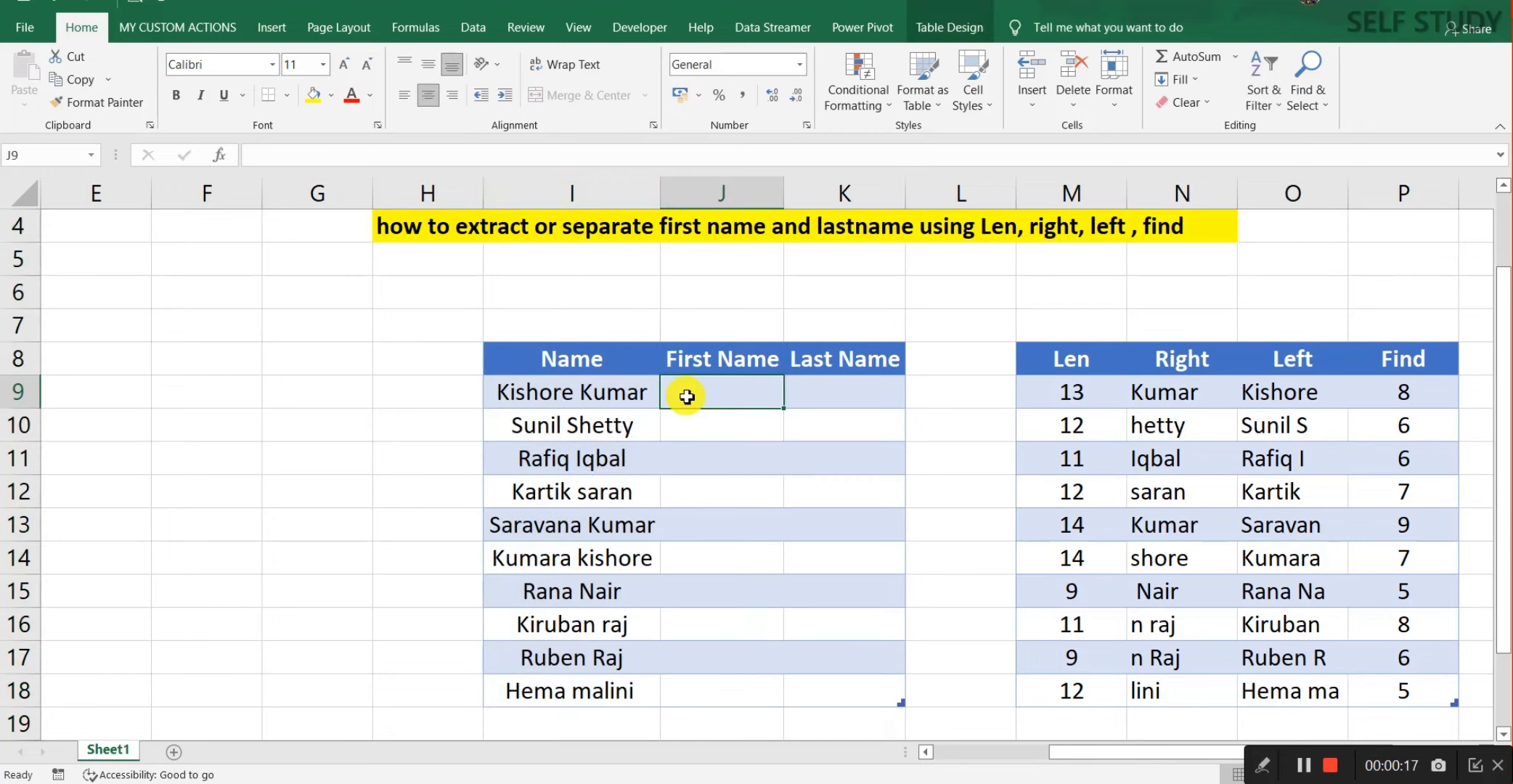
{"action": "left_click", "coordinate": [800, 396]}
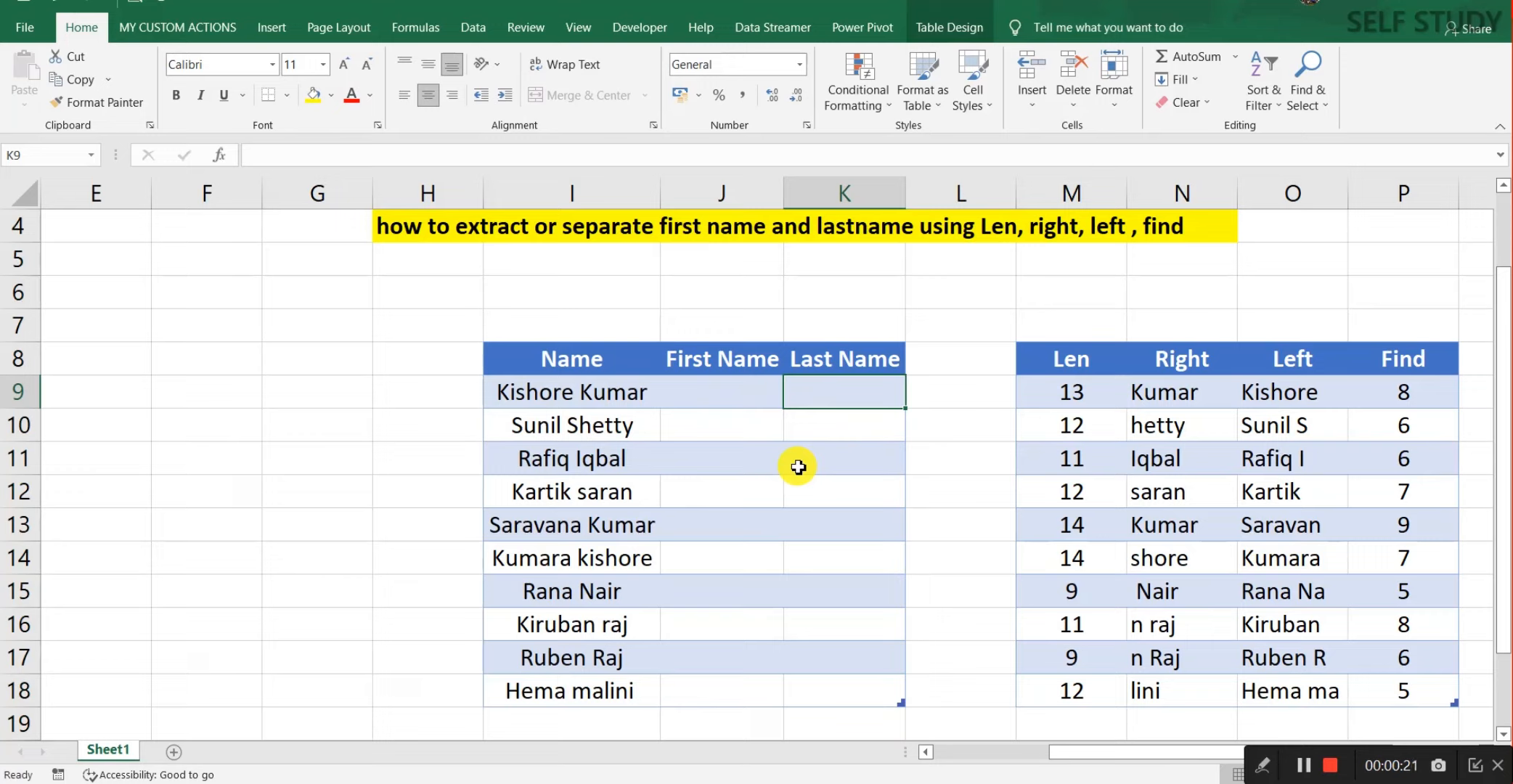
{"action": "left_click", "coordinate": [717, 384]}
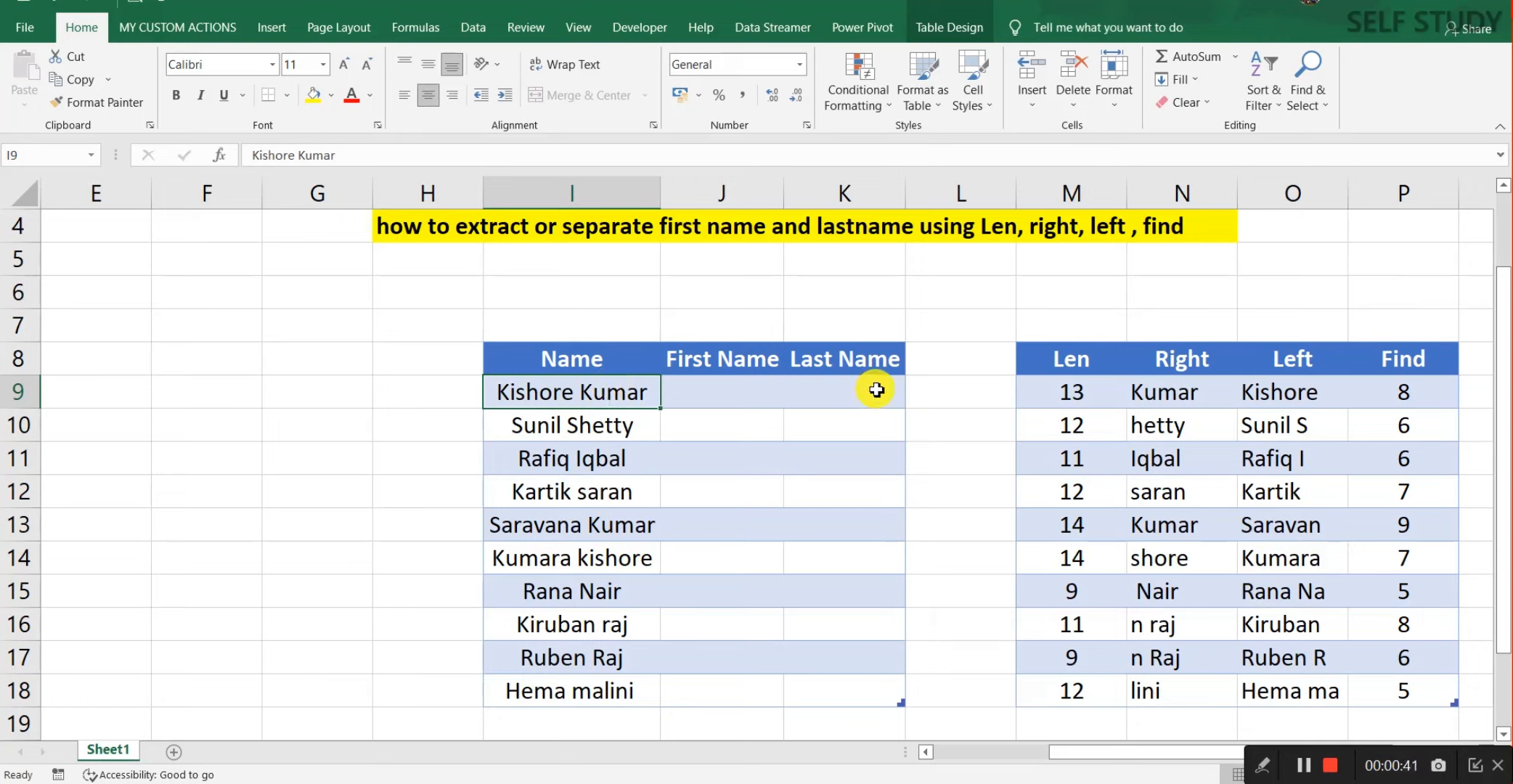
Step: Delete every value from the helper table body M9:P18, leaving only the Len, Right, Left and Find headers
{"action": "left_click", "coordinate": [1074, 382]}
{"action": "key", "text": "ctrl+a"}
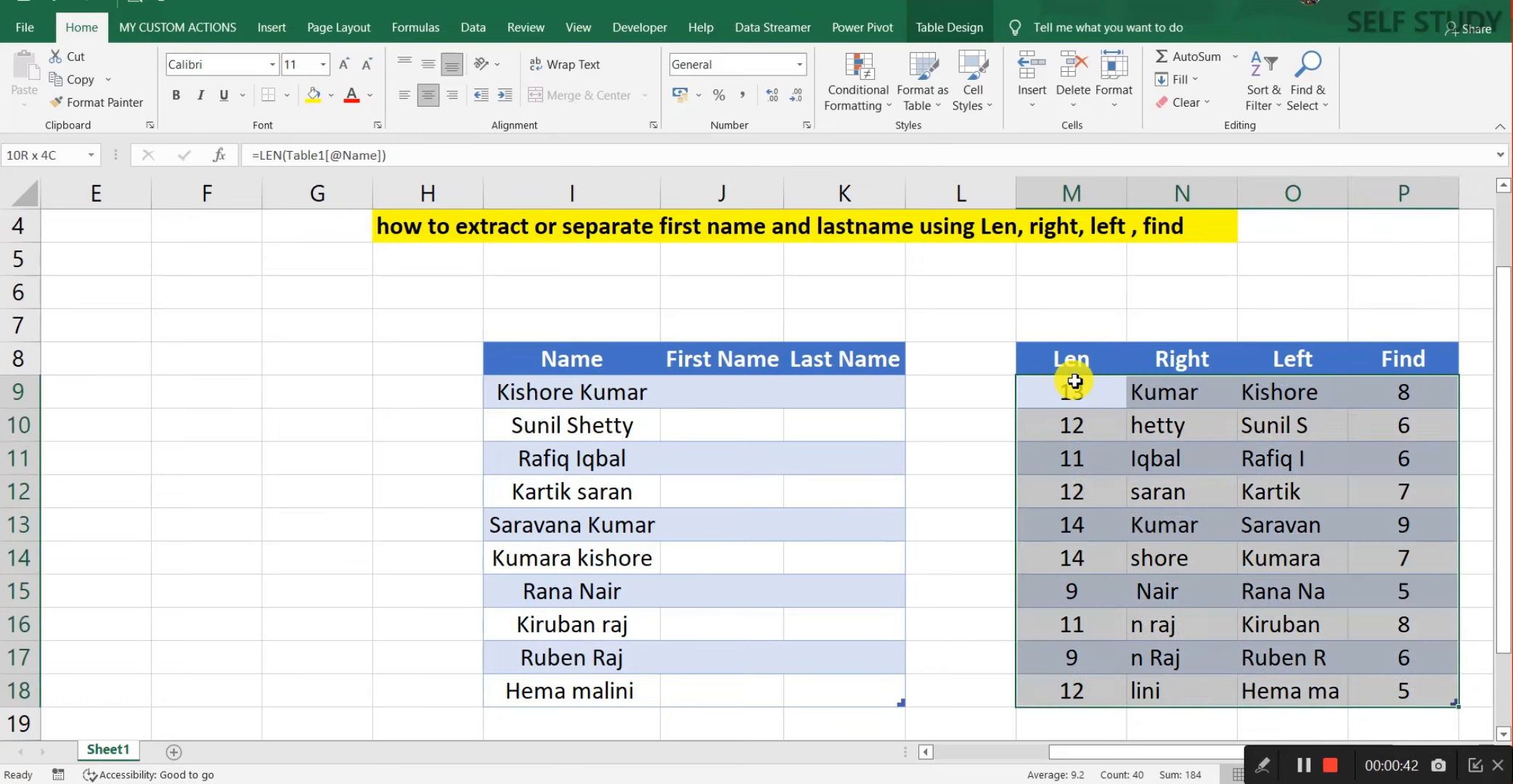
{"action": "key", "text": "Delete"}
{"action": "left_click", "coordinate": [731, 391]}
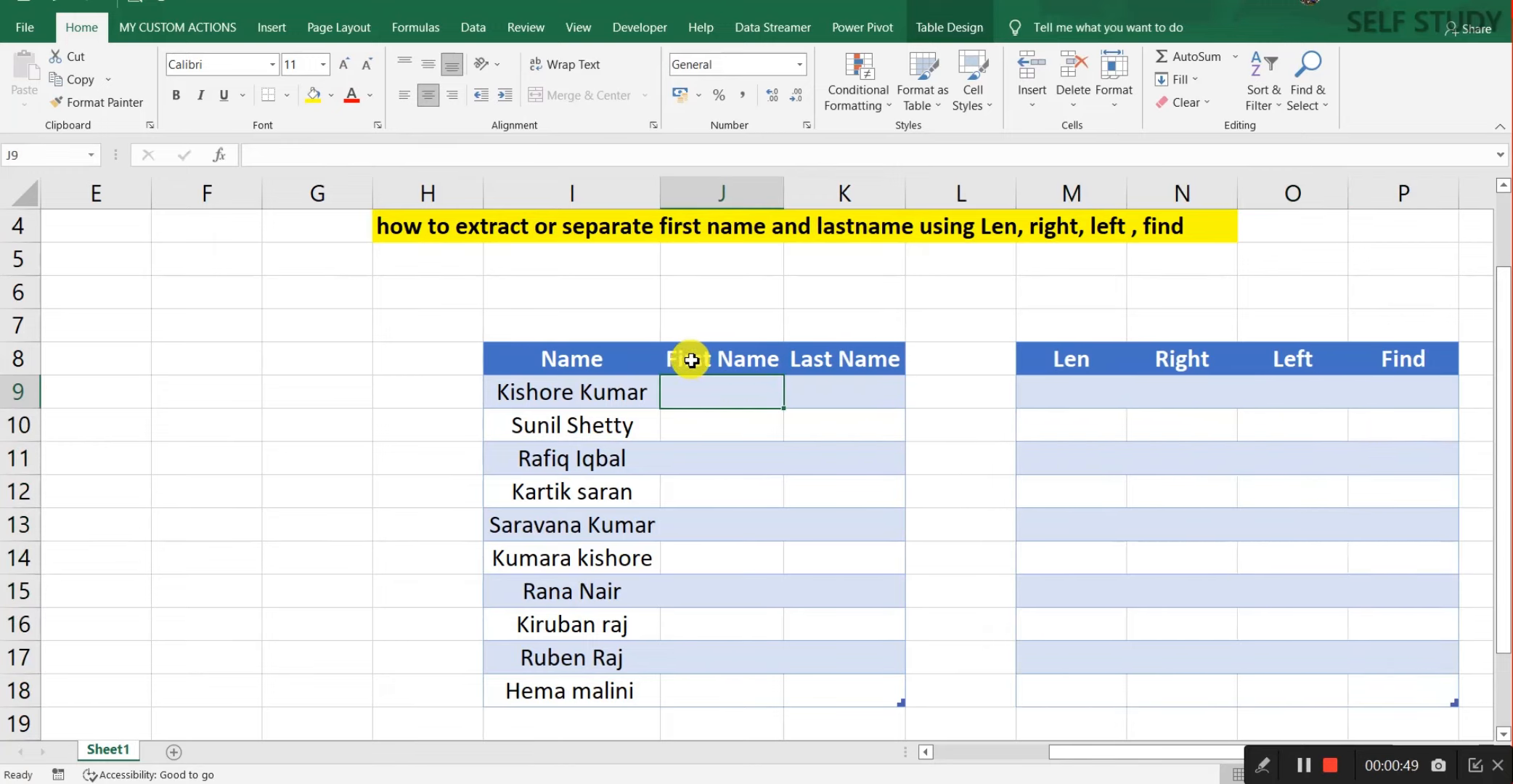
{"action": "left_click", "coordinate": [1070, 393]}
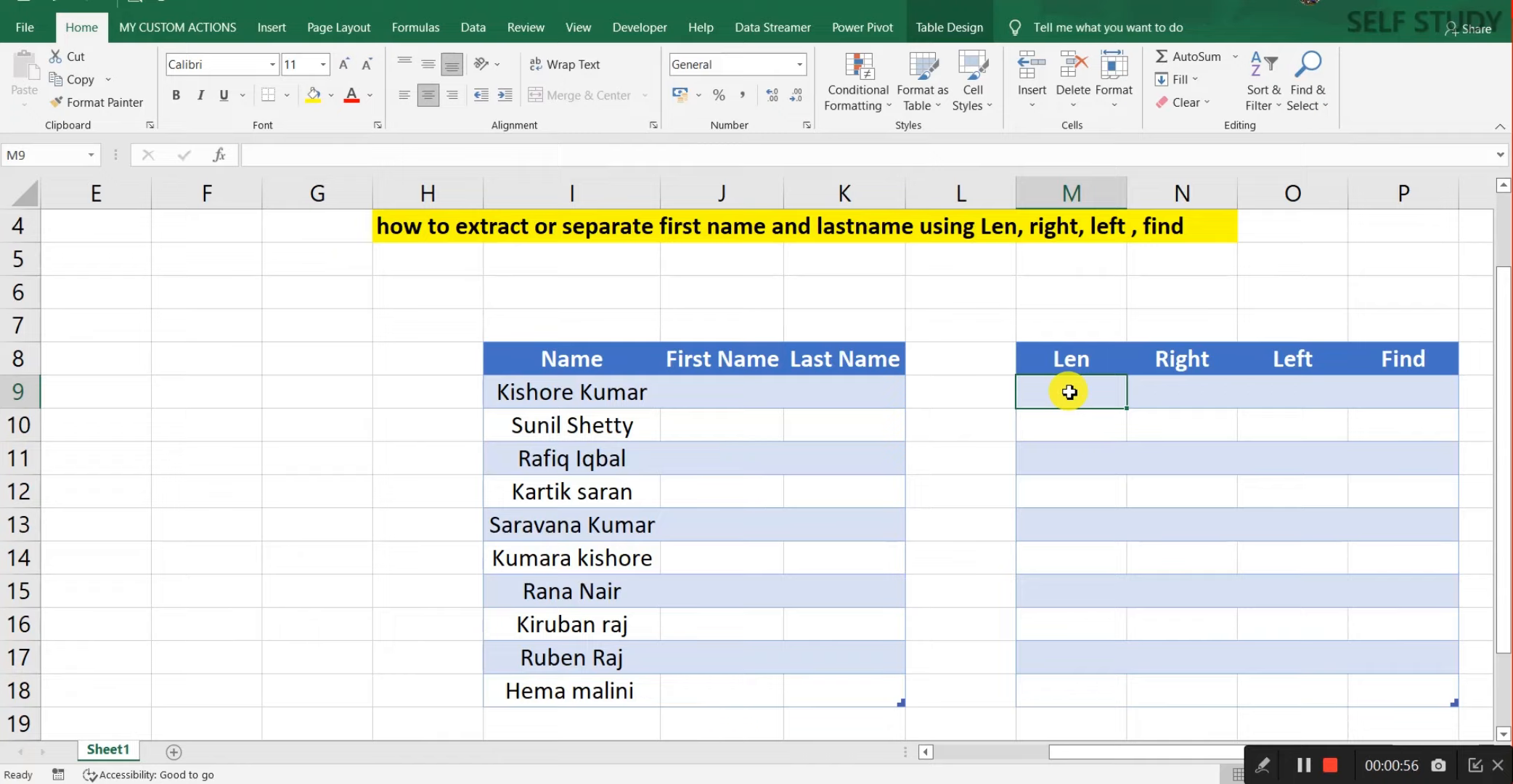
{"action": "key", "text": "Up"}
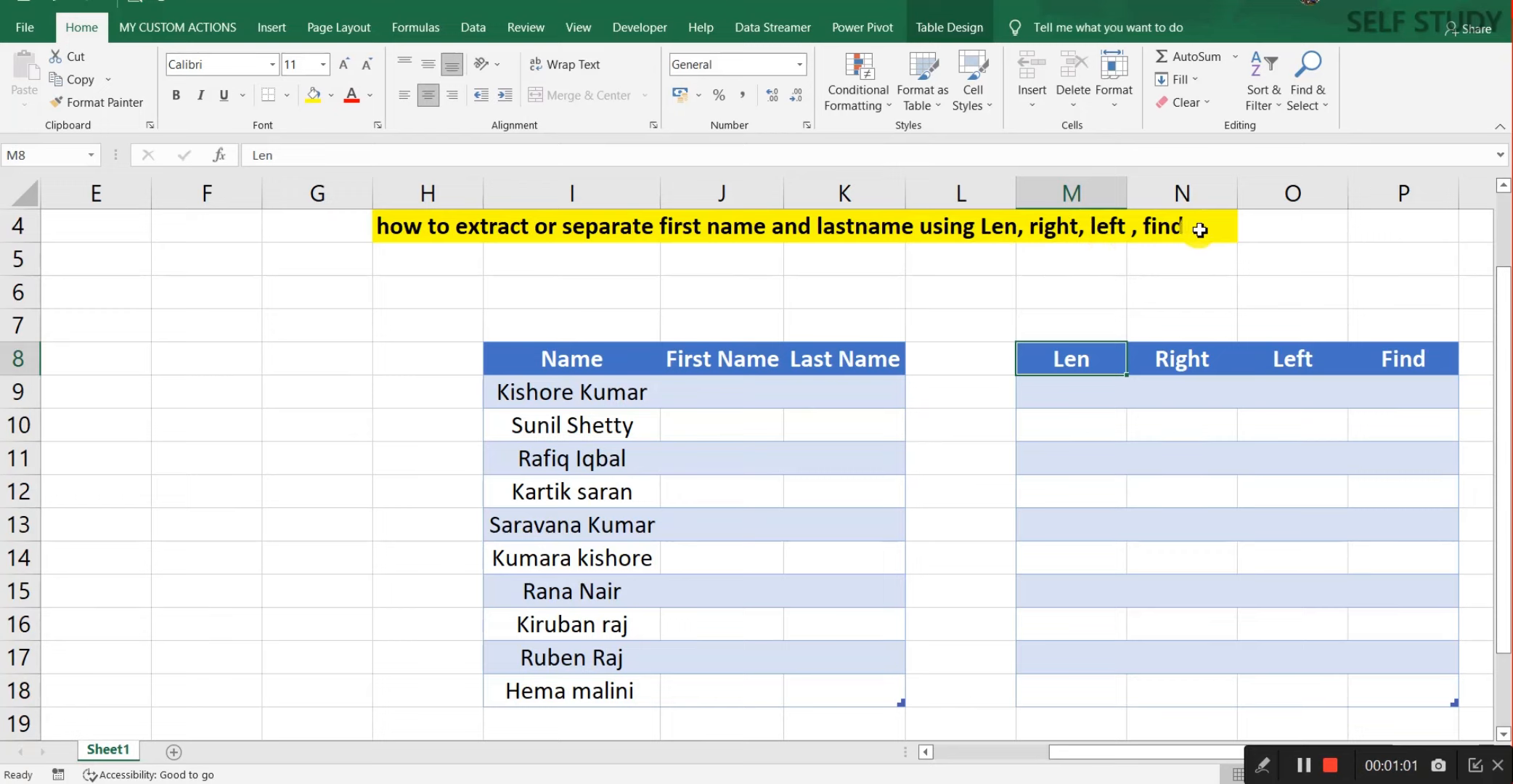
{"action": "left_click", "coordinate": [1081, 398]}
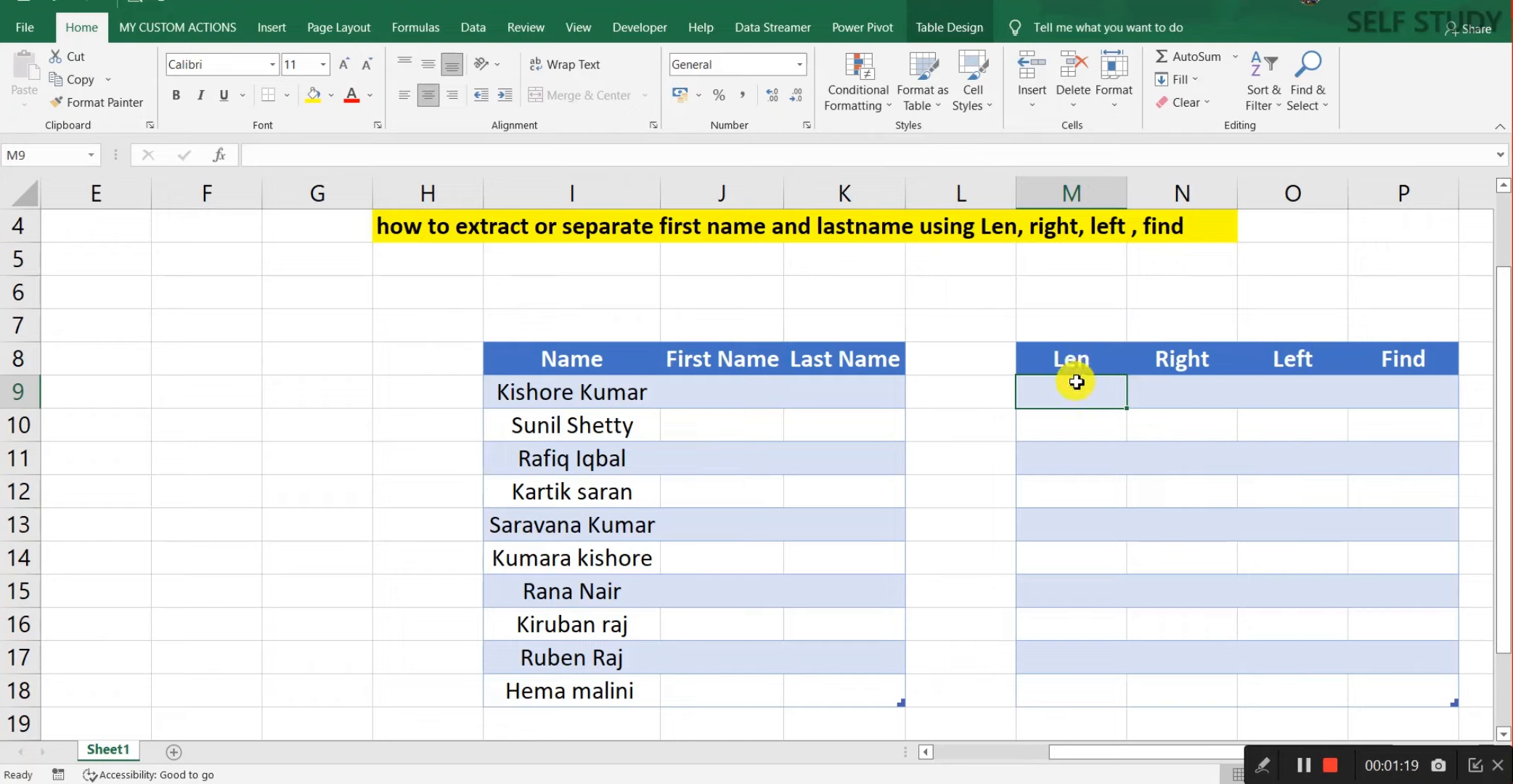
{"action": "type", "text": "=len"}
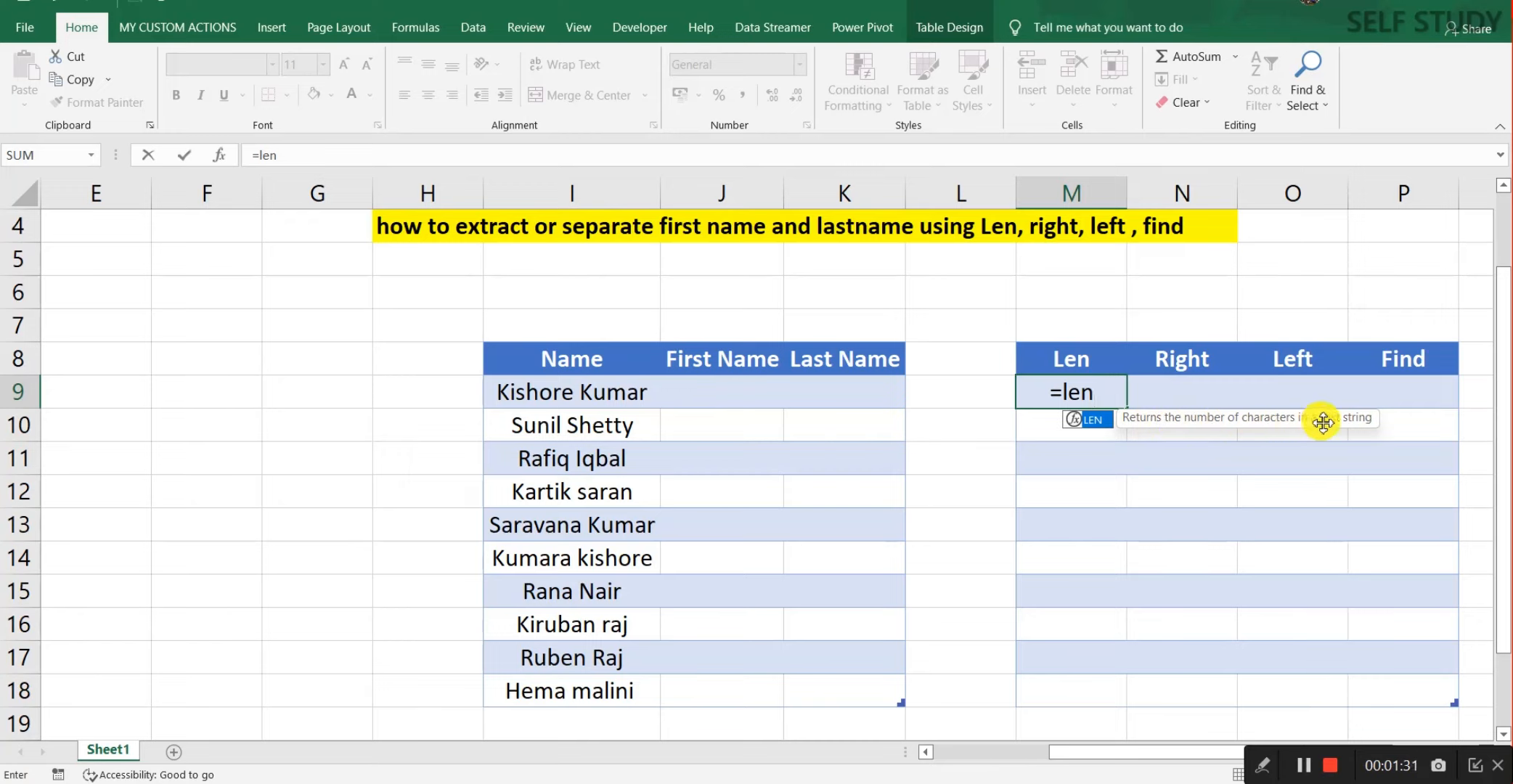
{"action": "key", "text": "Tab"}
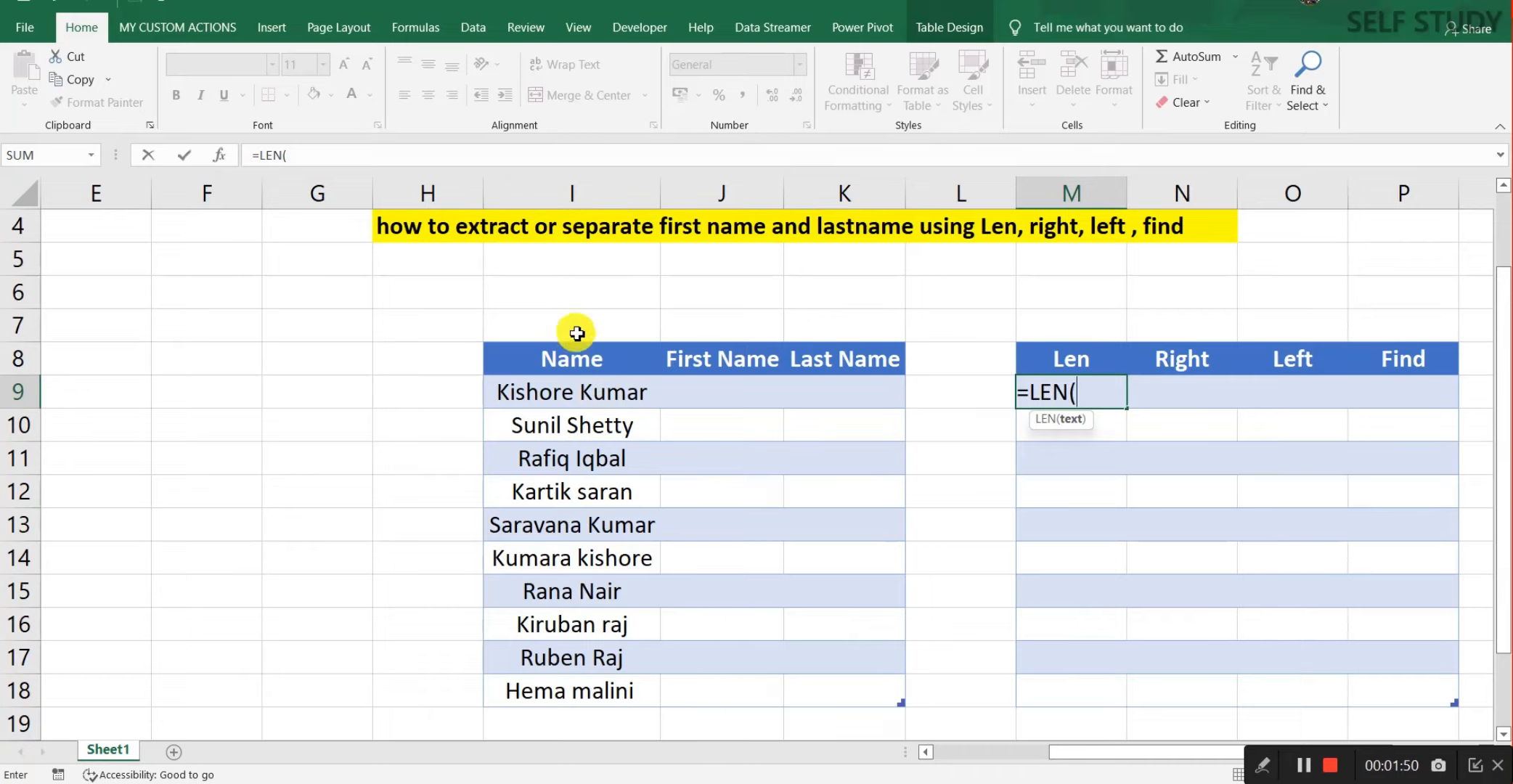
{"action": "left_click", "coordinate": [607, 393]}
{"action": "type", "text": ")"}
{"action": "key", "text": "Return"}
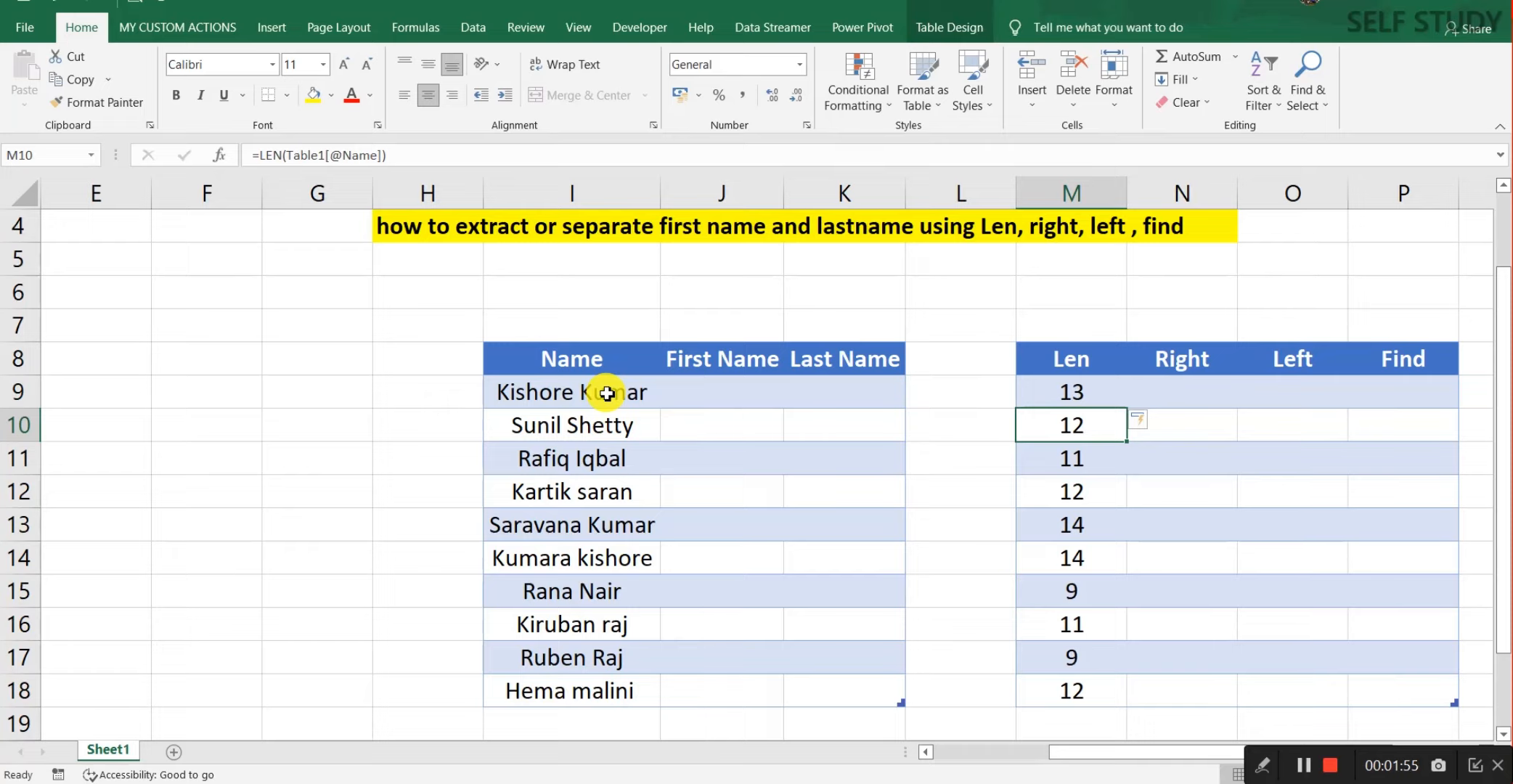
{"action": "left_click", "coordinate": [1065, 393]}
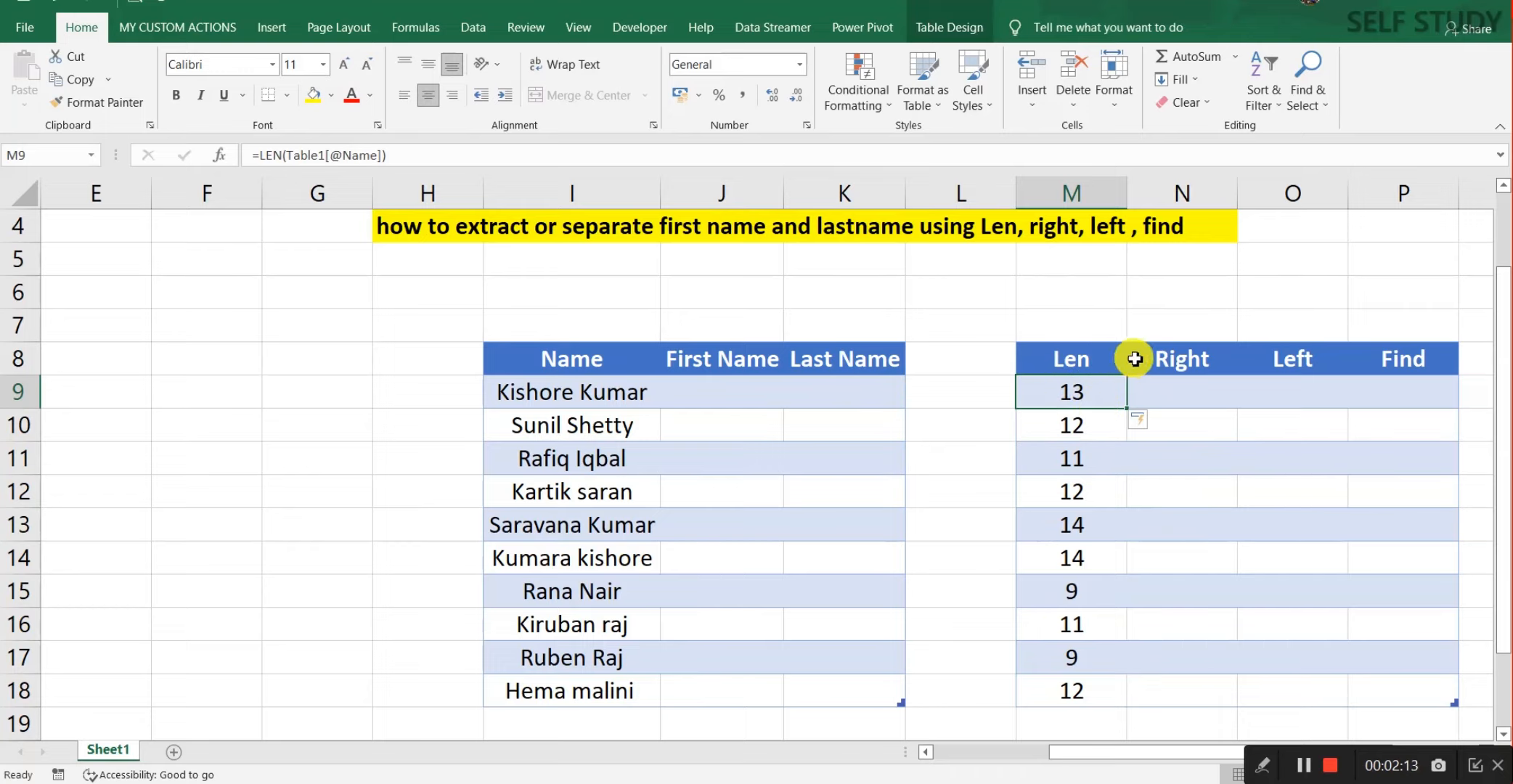
{"action": "key", "text": "Right"}
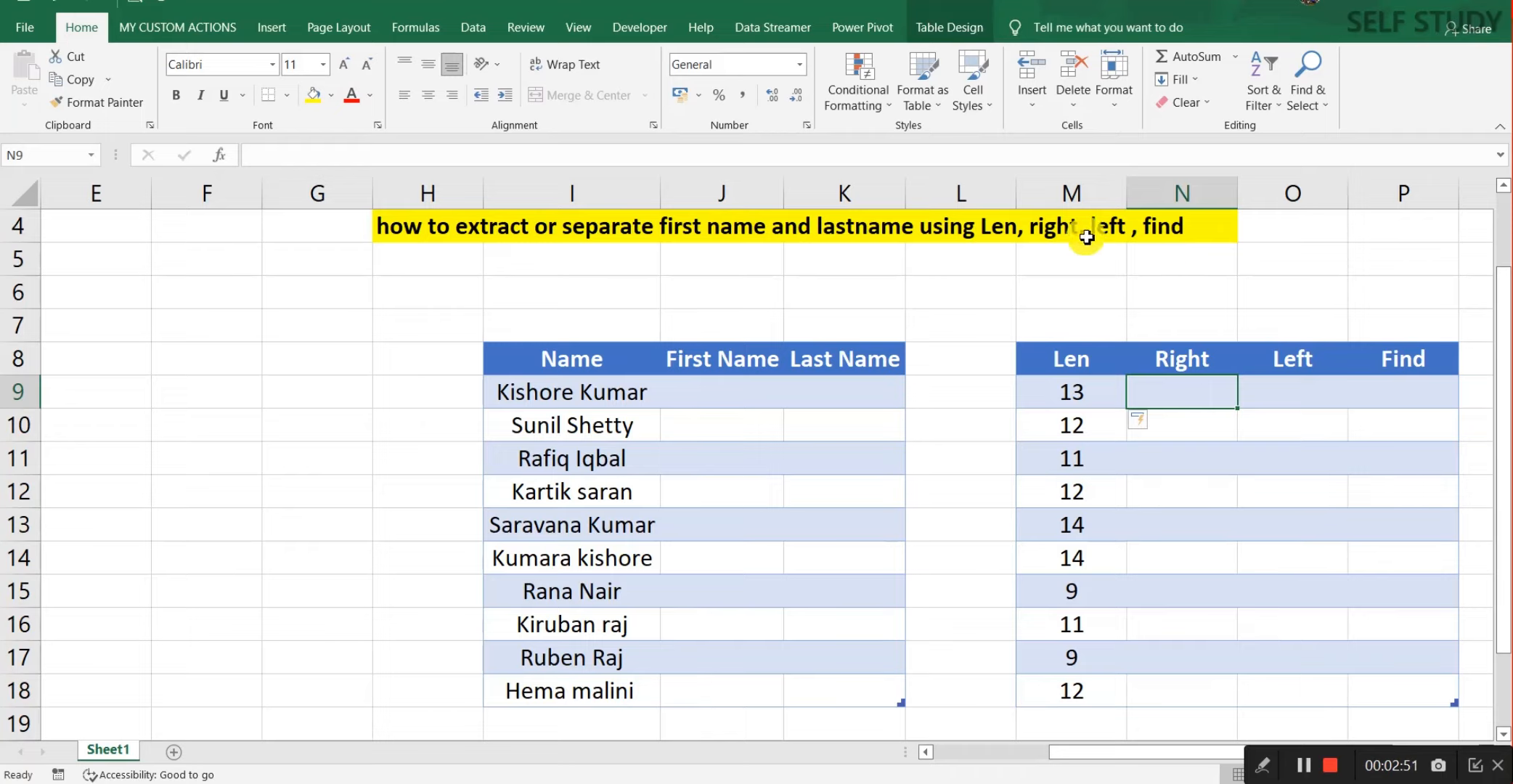
{"action": "left_click", "coordinate": [1188, 358]}
{"action": "left_click", "coordinate": [1159, 398]}
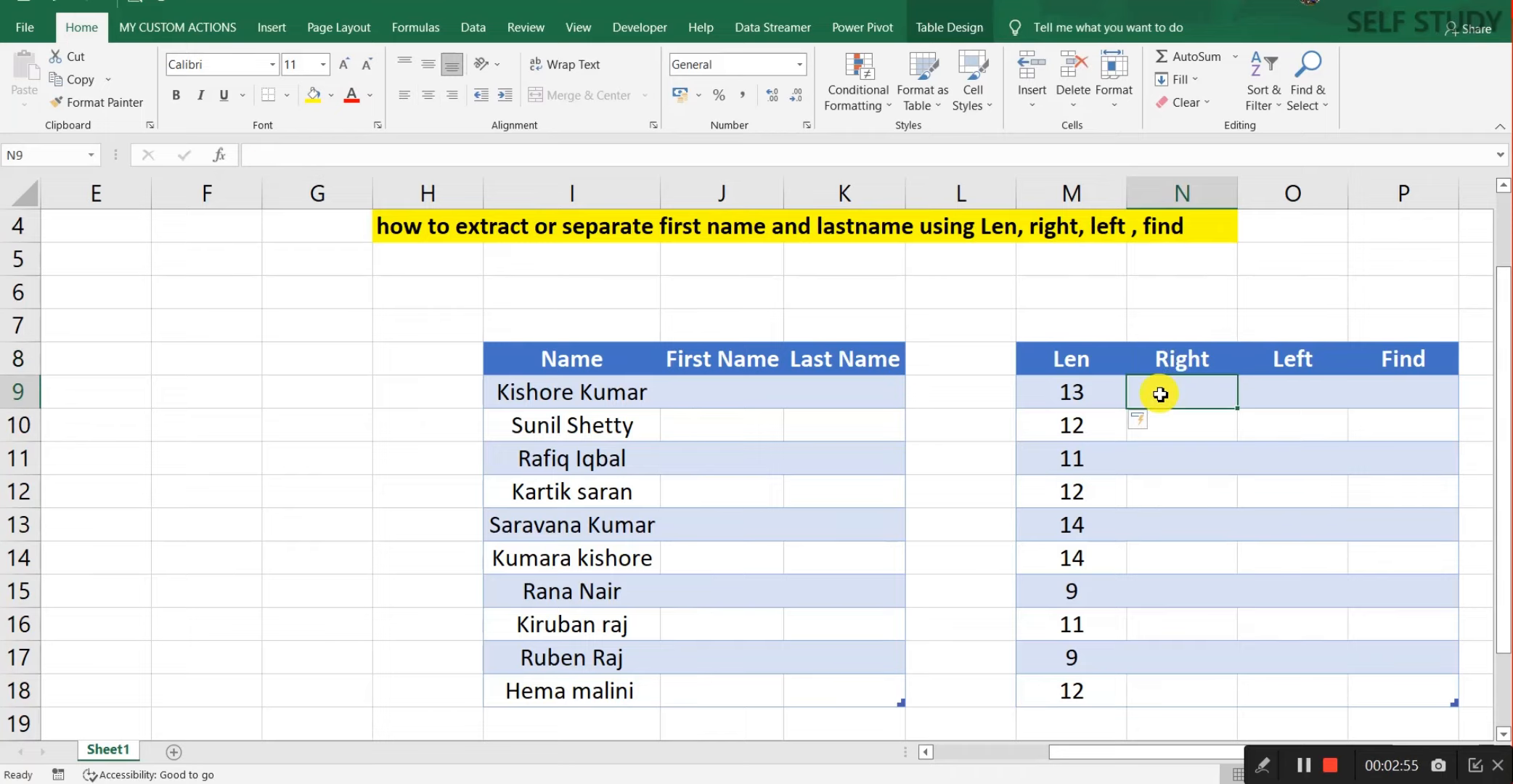
{"action": "left_click", "coordinate": [1173, 294]}
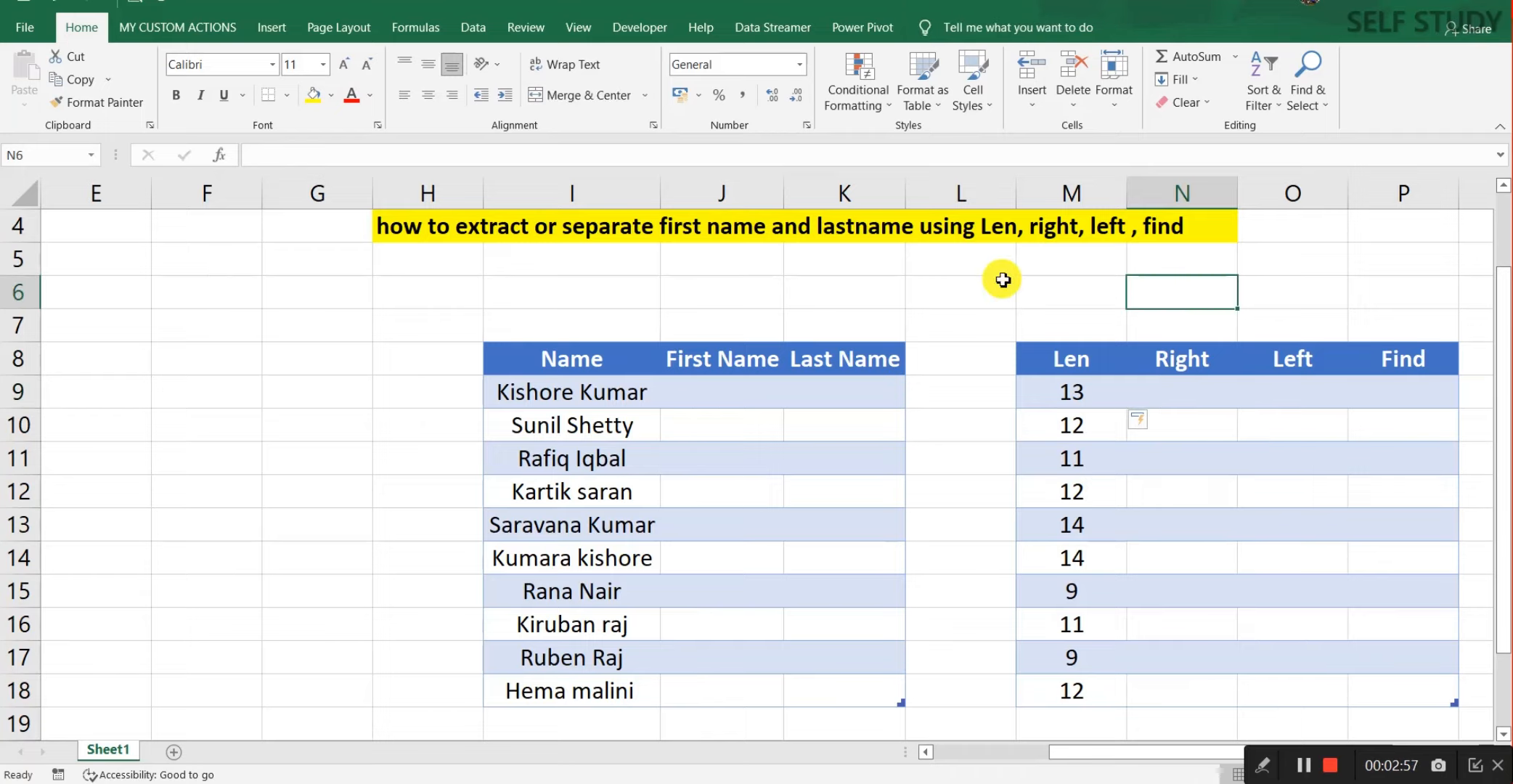
{"action": "left_click", "coordinate": [733, 298]}
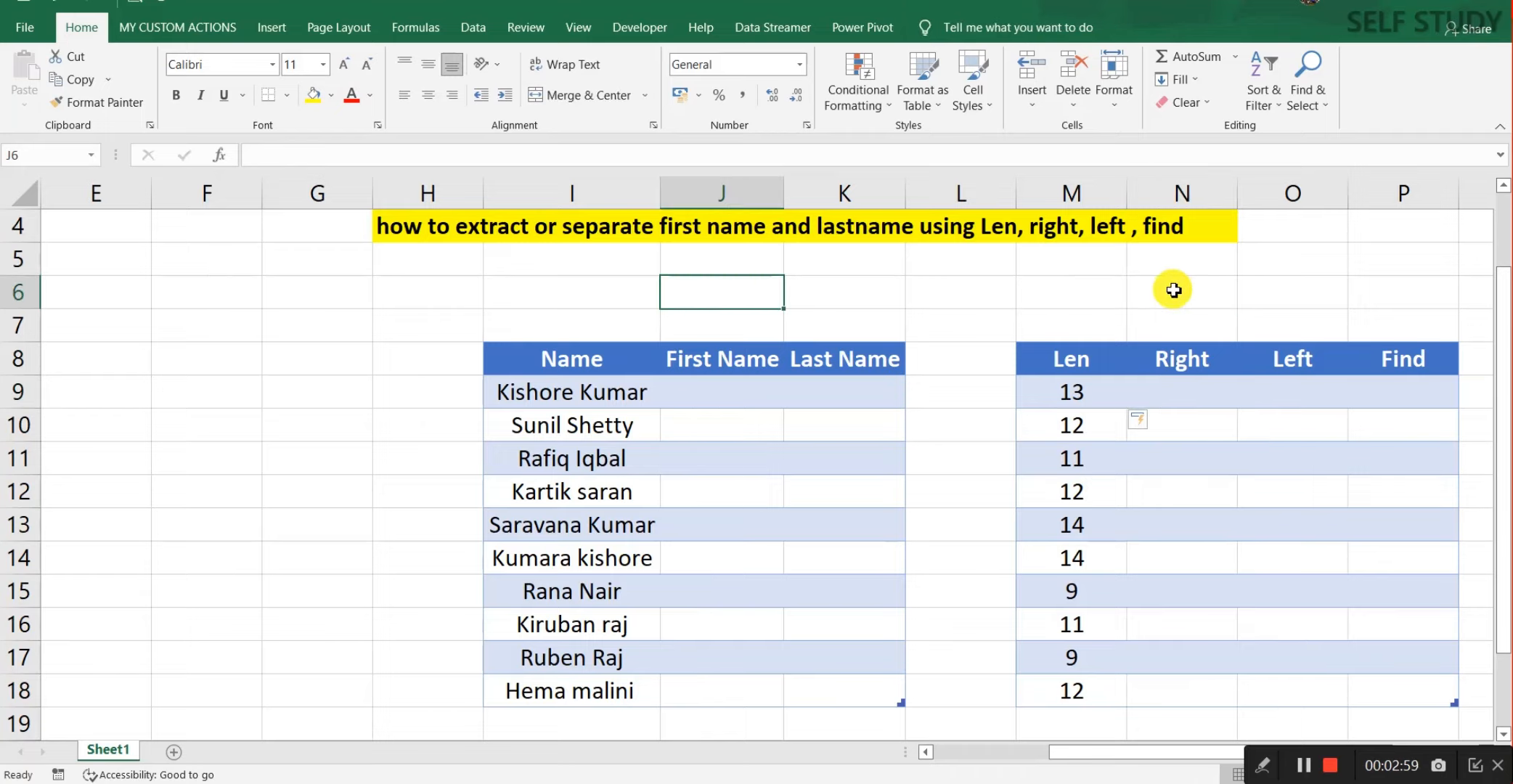
{"action": "left_click", "coordinate": [1166, 403]}
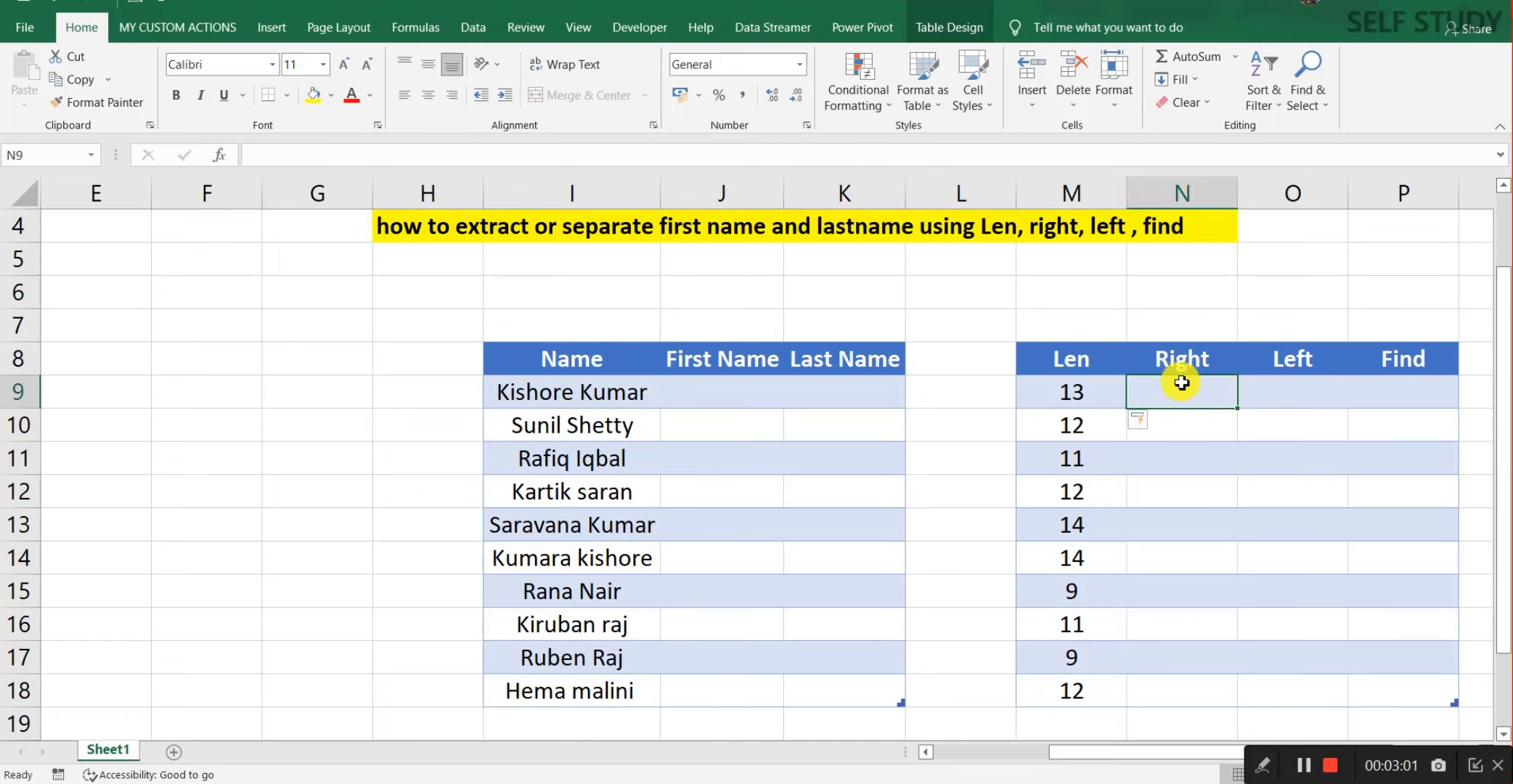
{"action": "type", "text": "=right"}
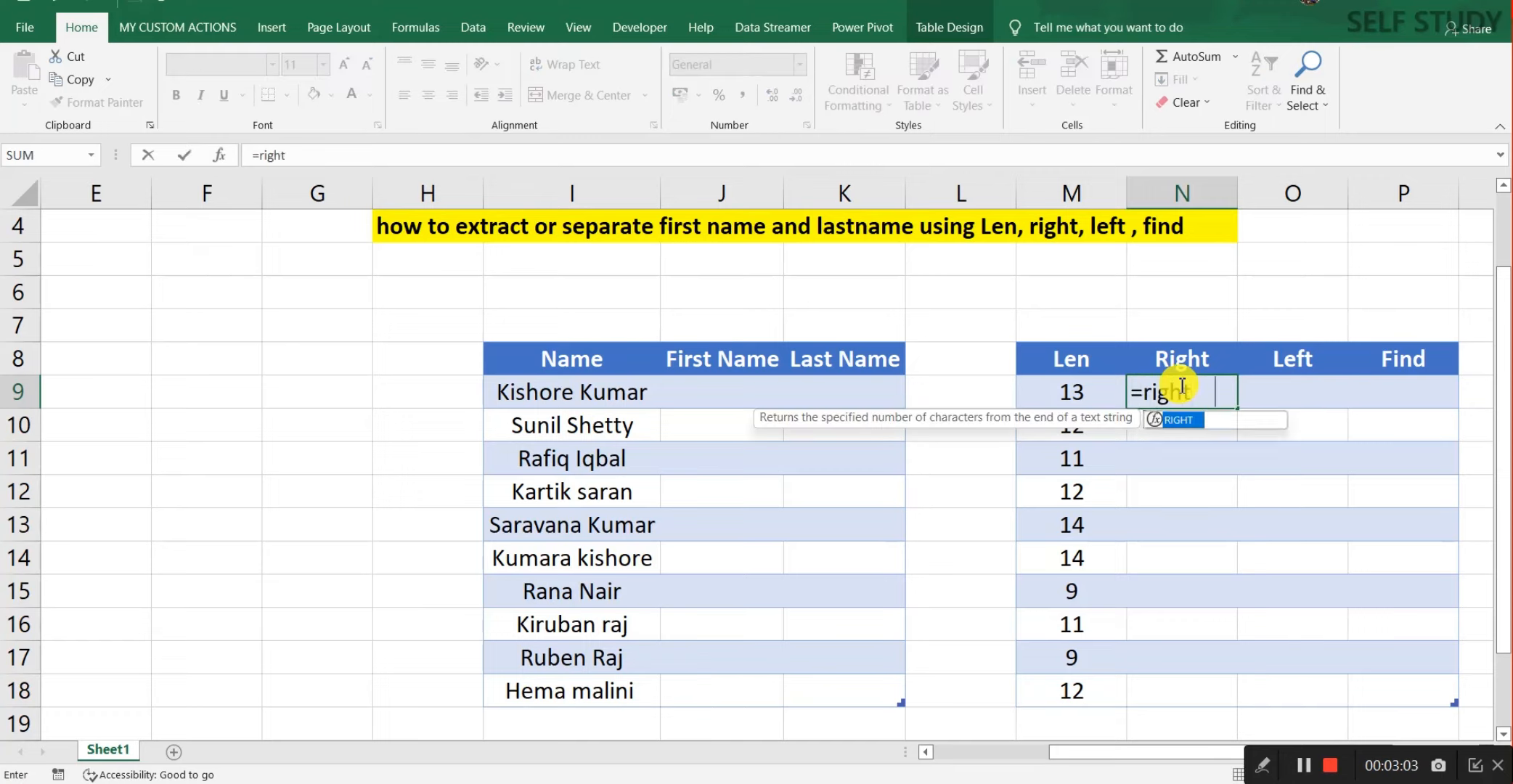
{"action": "key", "text": "Tab"}
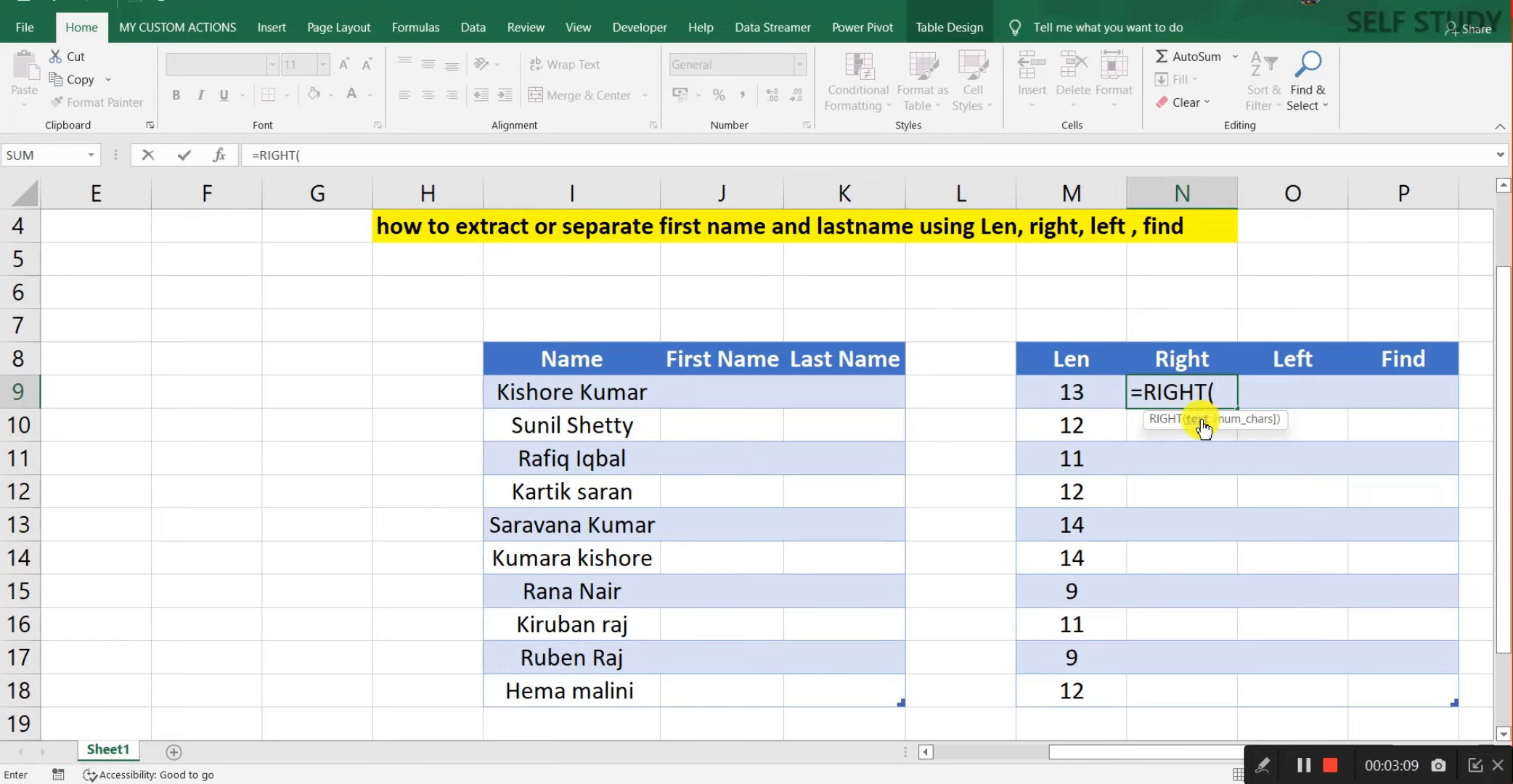
{"action": "left_click", "coordinate": [589, 405]}
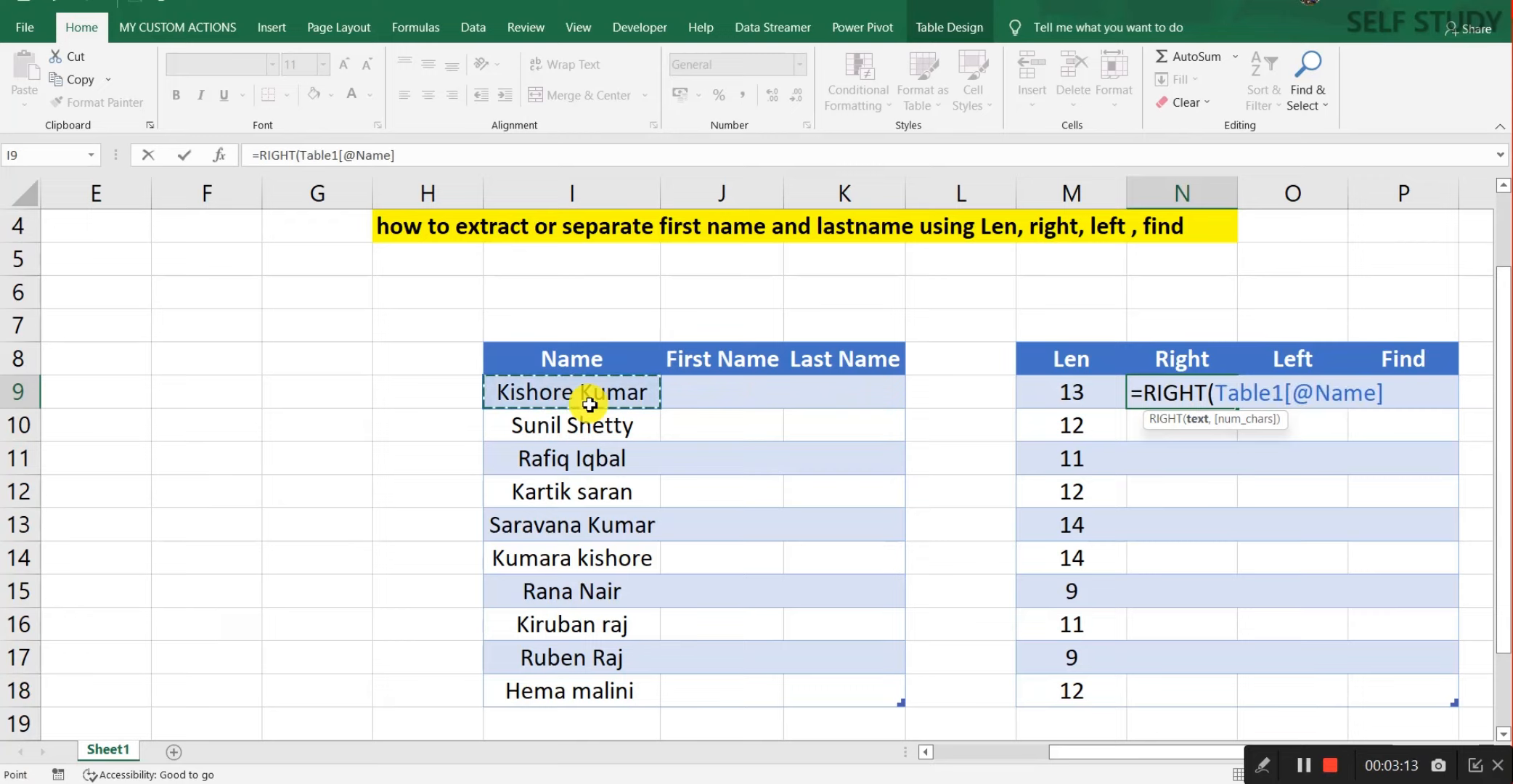
{"action": "type", "text": ","}
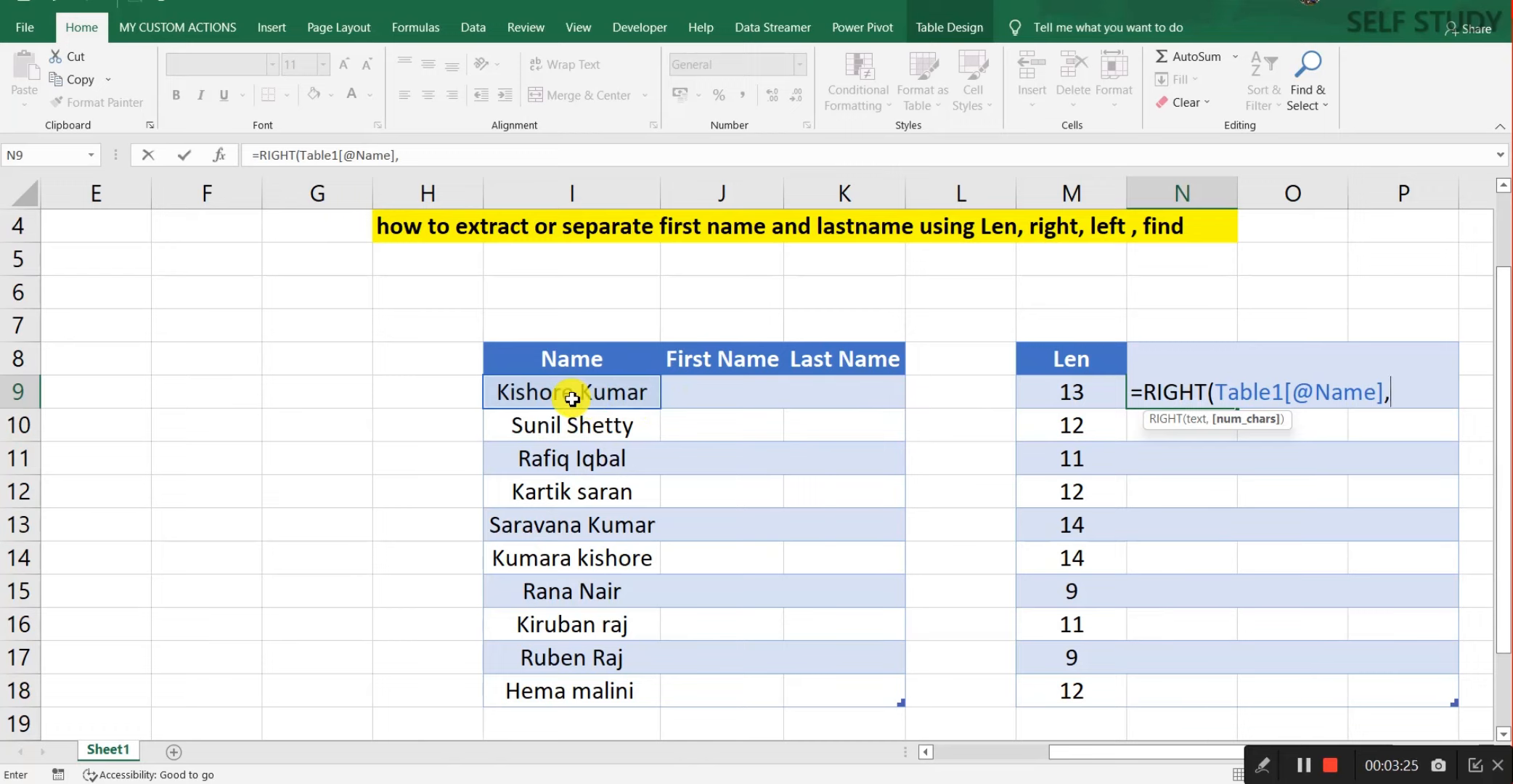
{"action": "type", "text": ")"}
{"action": "key", "text": "ctrl+Return"}
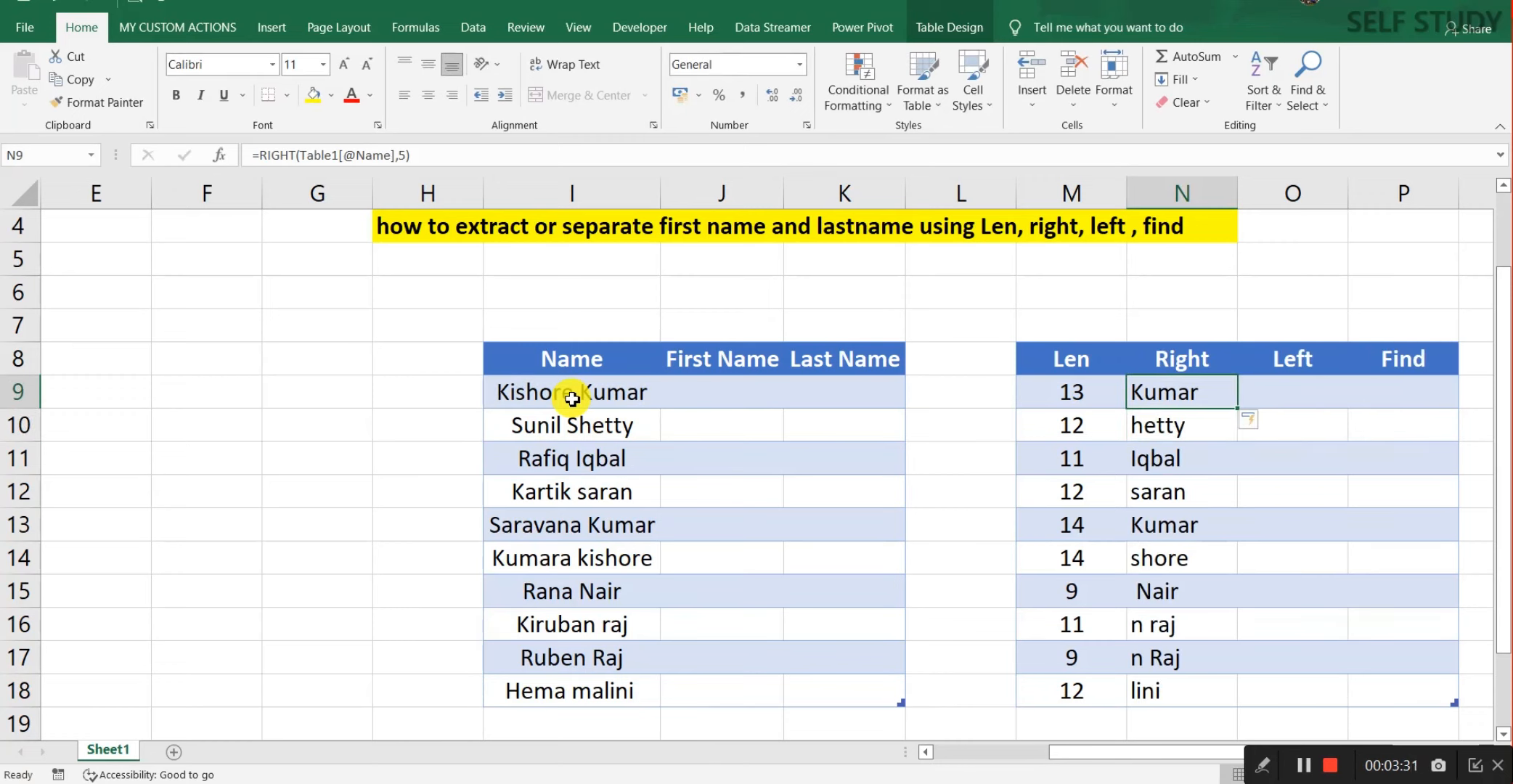
{"action": "key", "text": "Down"}
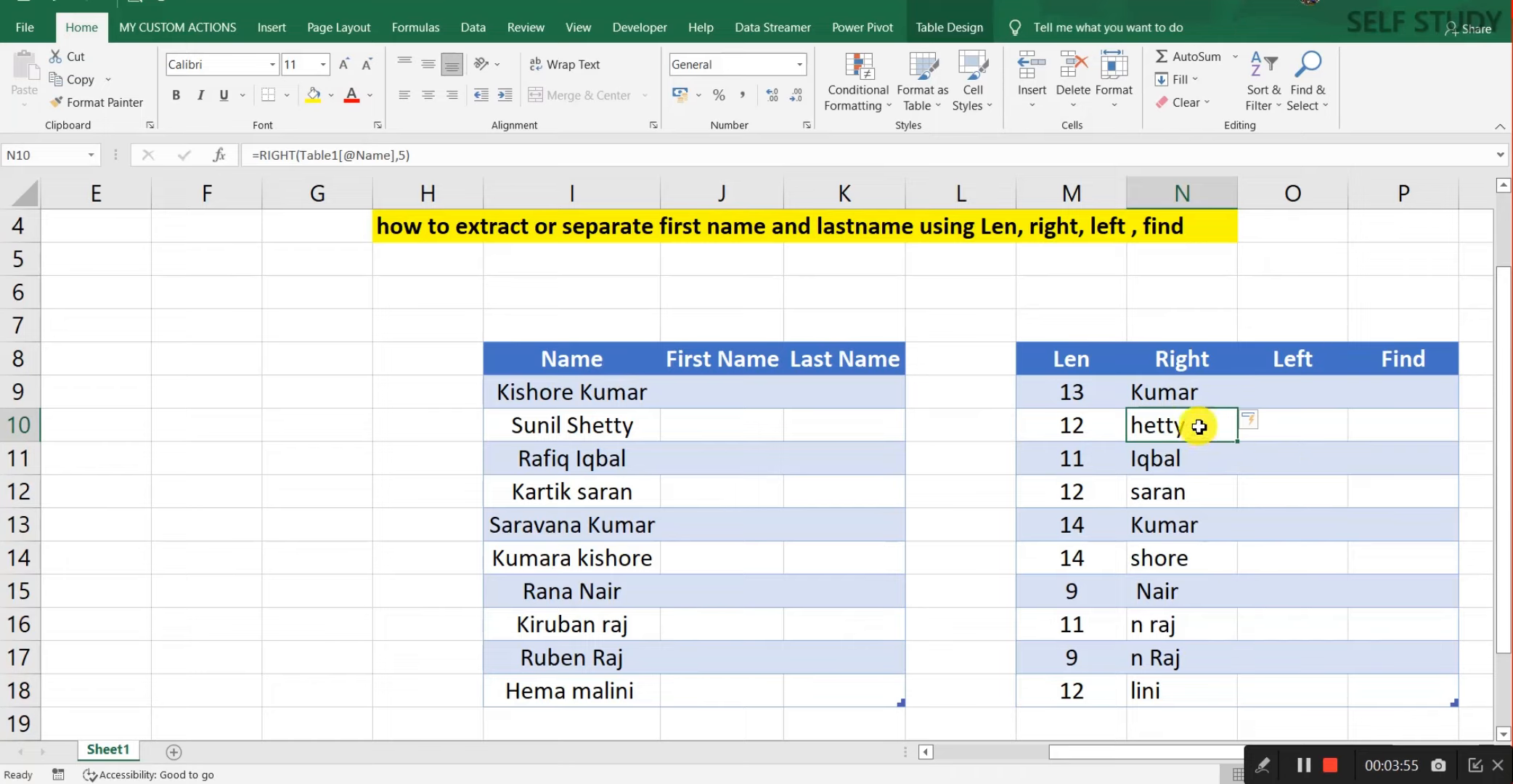
{"action": "left_click", "coordinate": [1192, 387]}
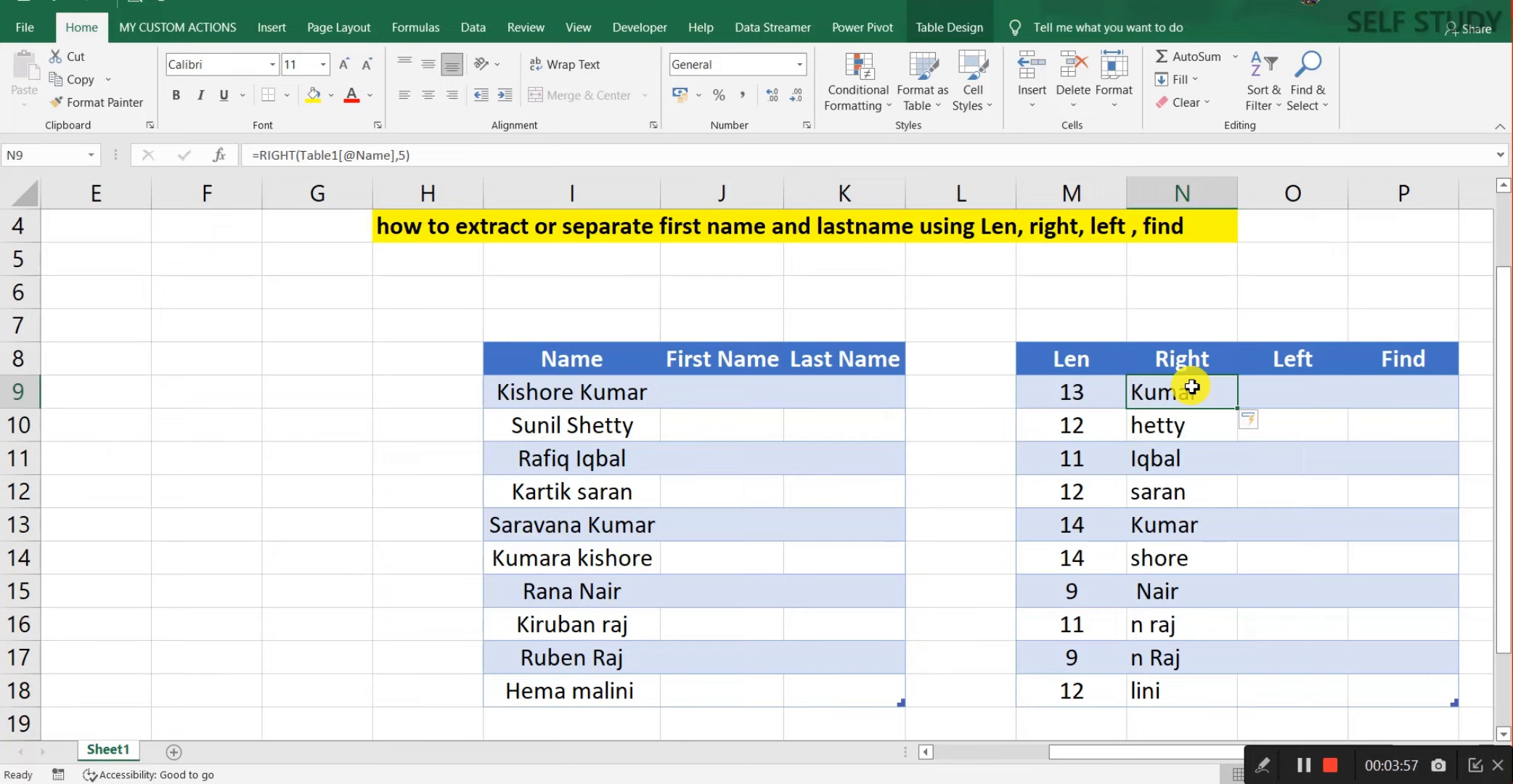
{"action": "left_click", "coordinate": [1310, 396]}
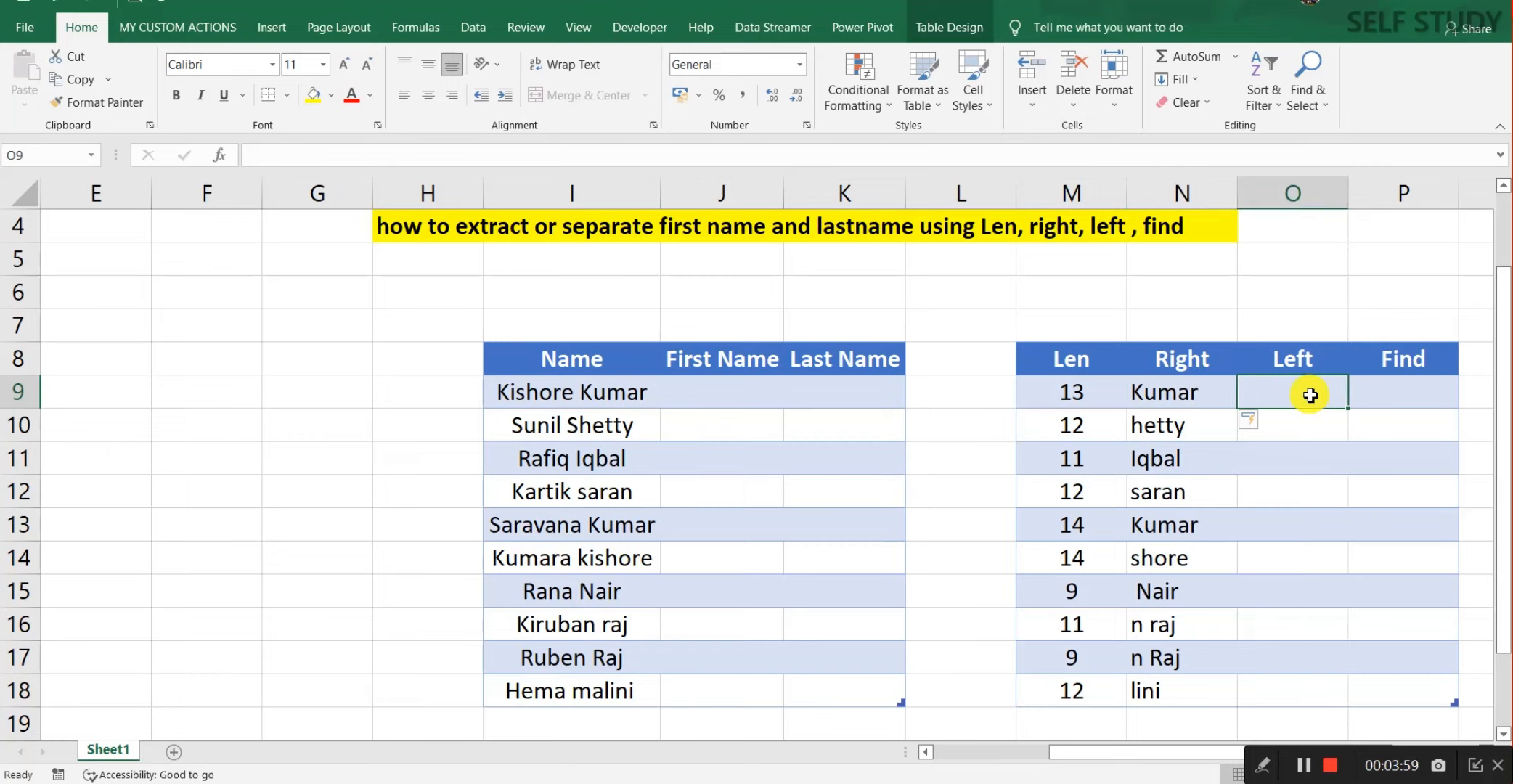
{"action": "type", "text": "=lef"}
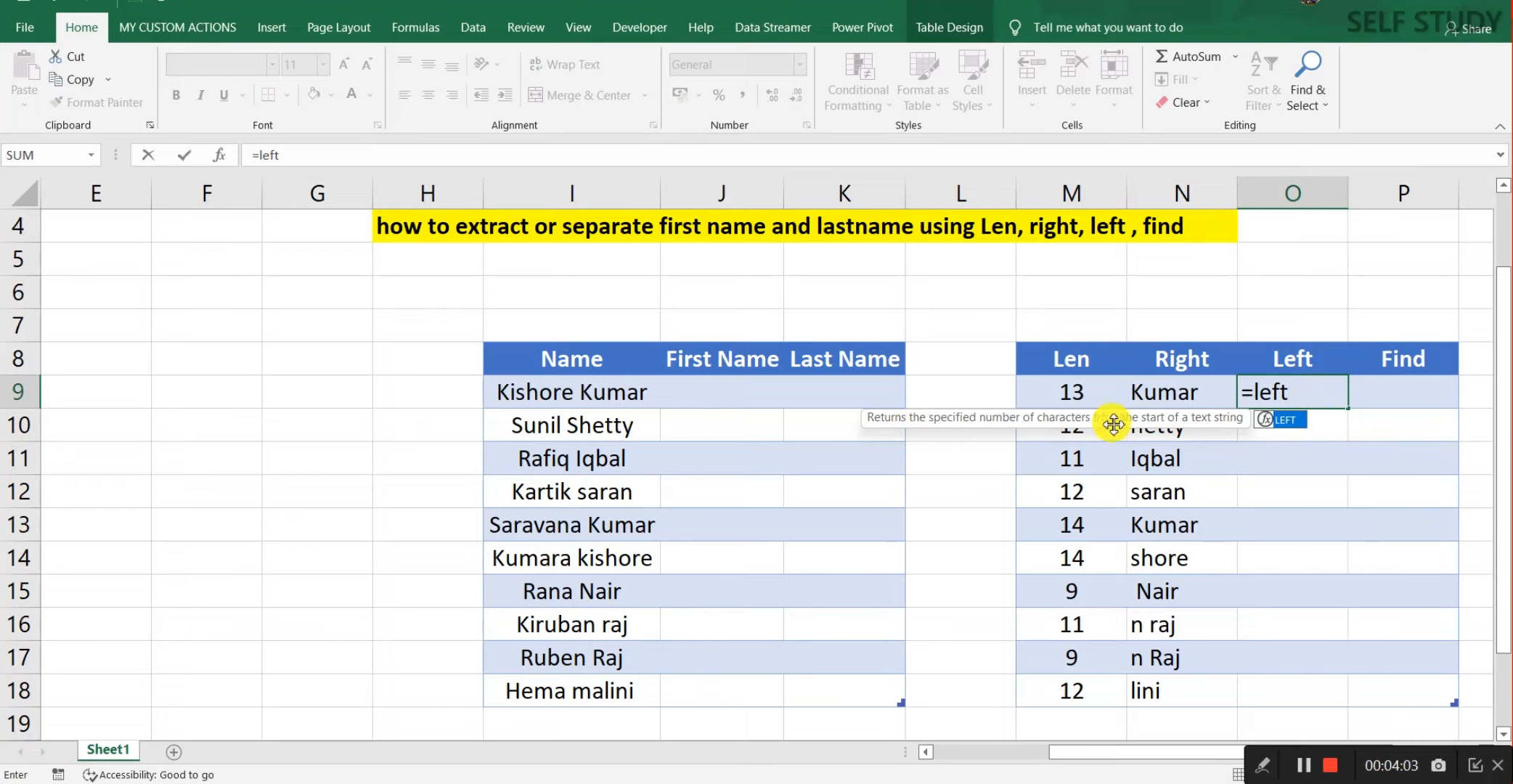
{"action": "type", "text": "t"}
{"action": "key", "text": "Tab"}
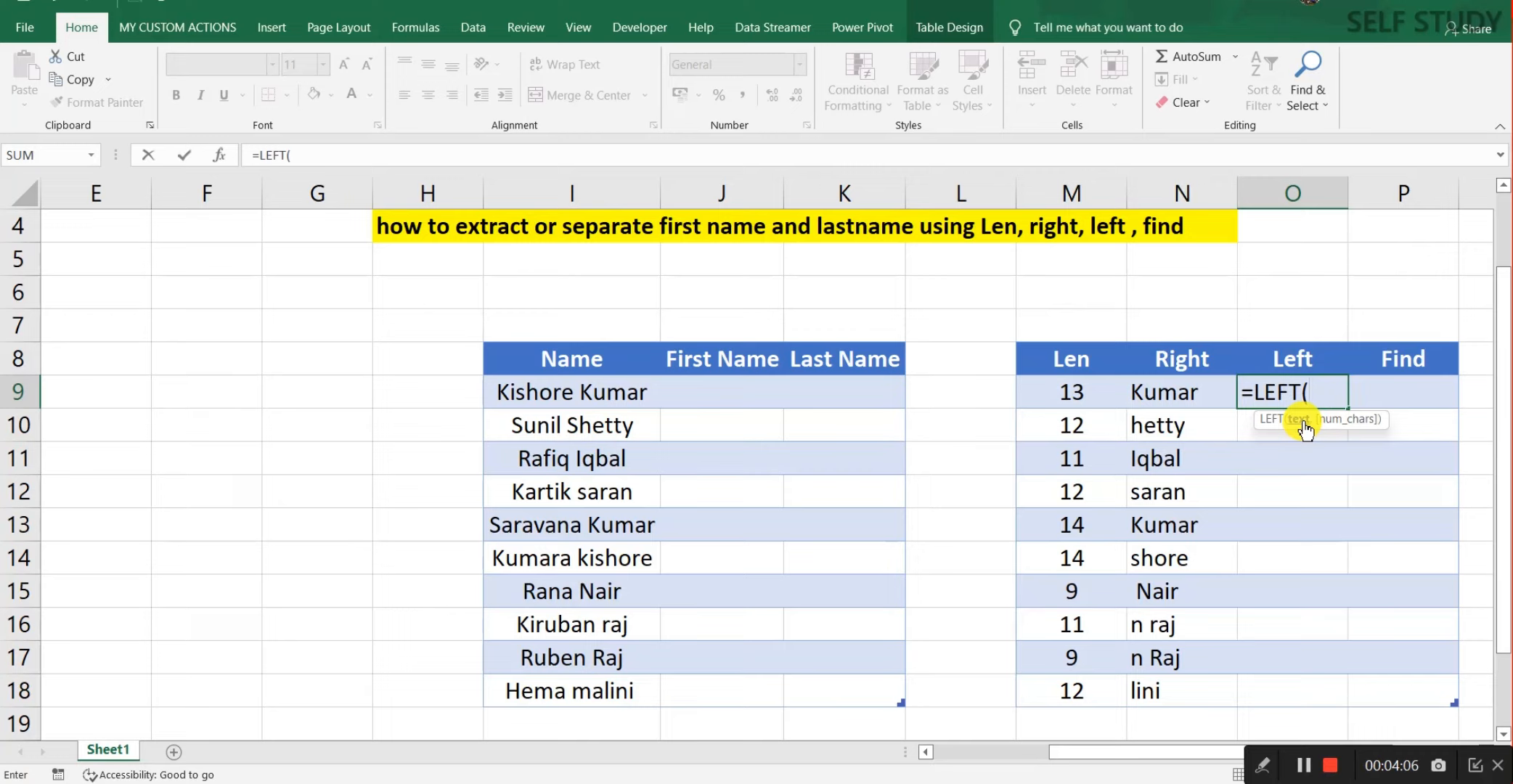
{"action": "left_click", "coordinate": [579, 398]}
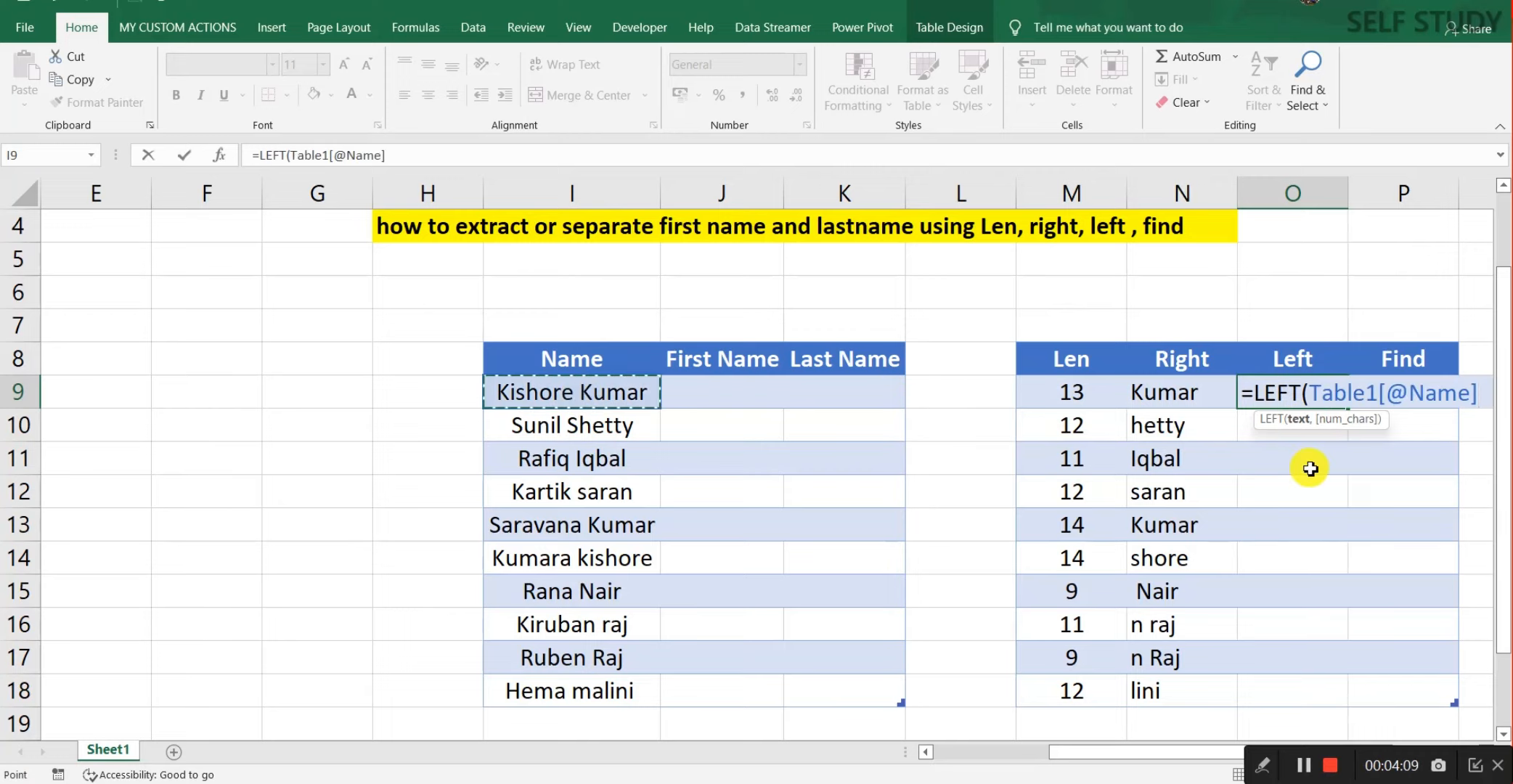
{"action": "type", "text": ","}
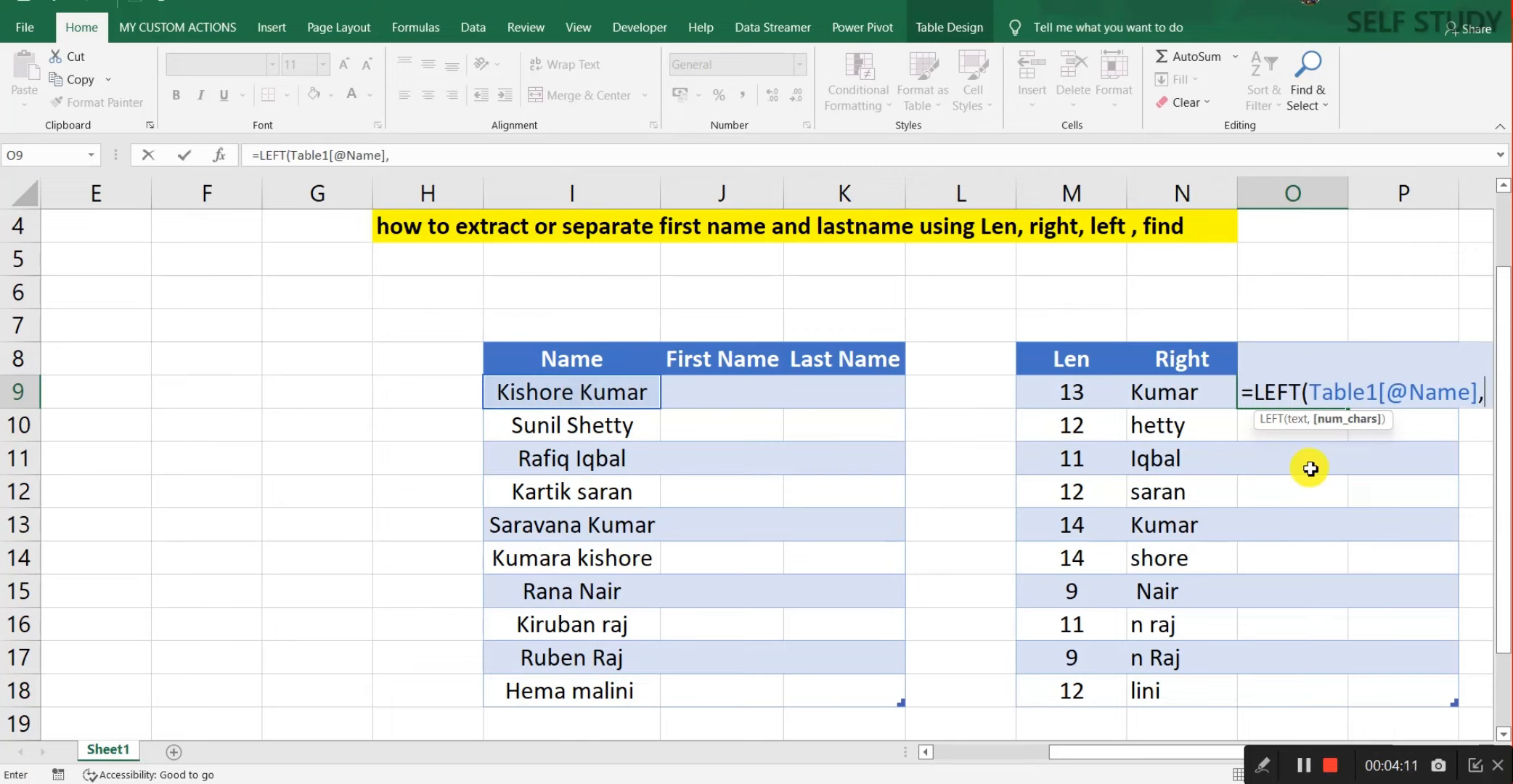
{"action": "type", "text": "5"}
{"action": "key", "text": "BackSpace"}
{"action": "type", "text": "7)"}
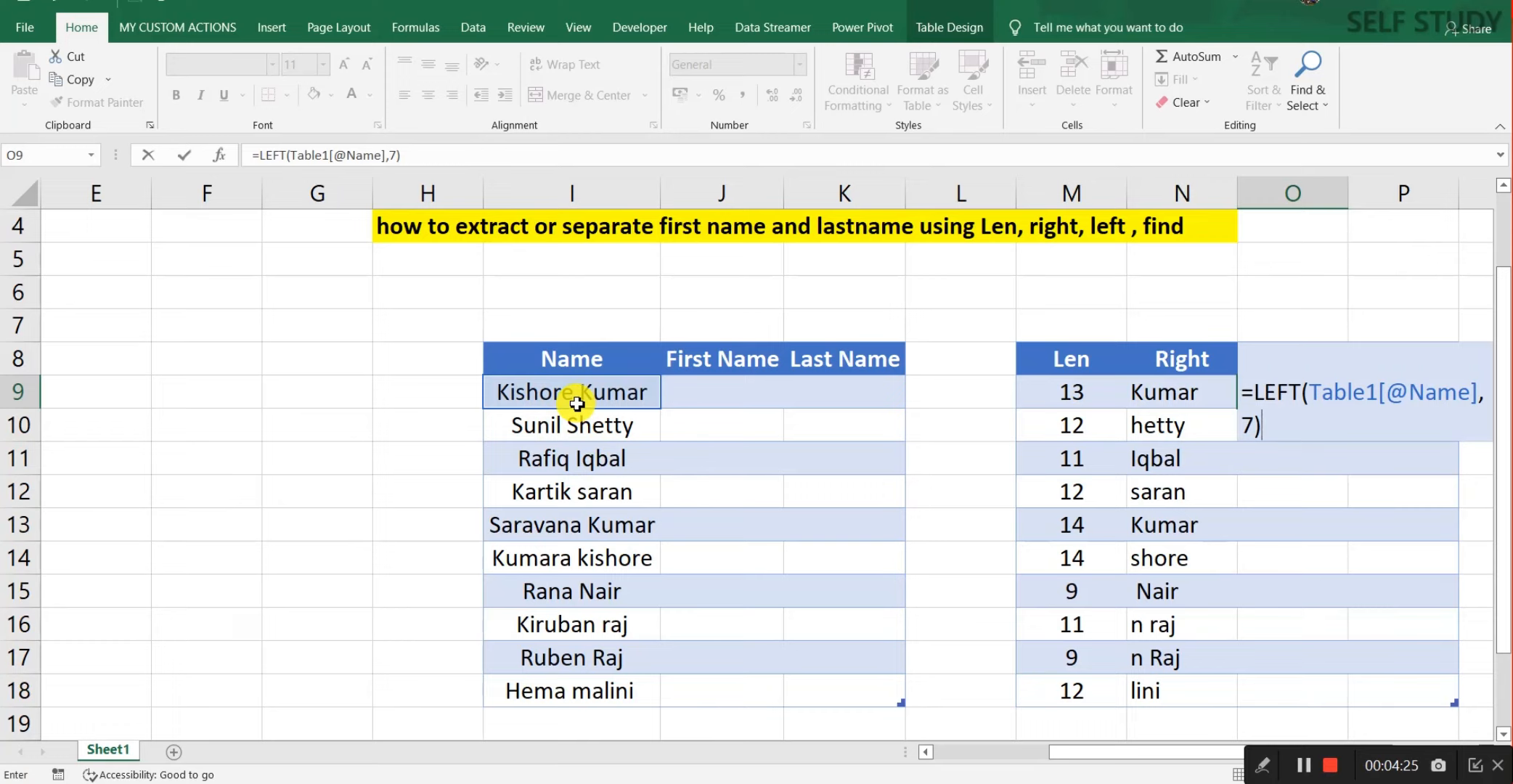
{"action": "key", "text": "Return"}
{"action": "left_click", "coordinate": [1315, 386]}
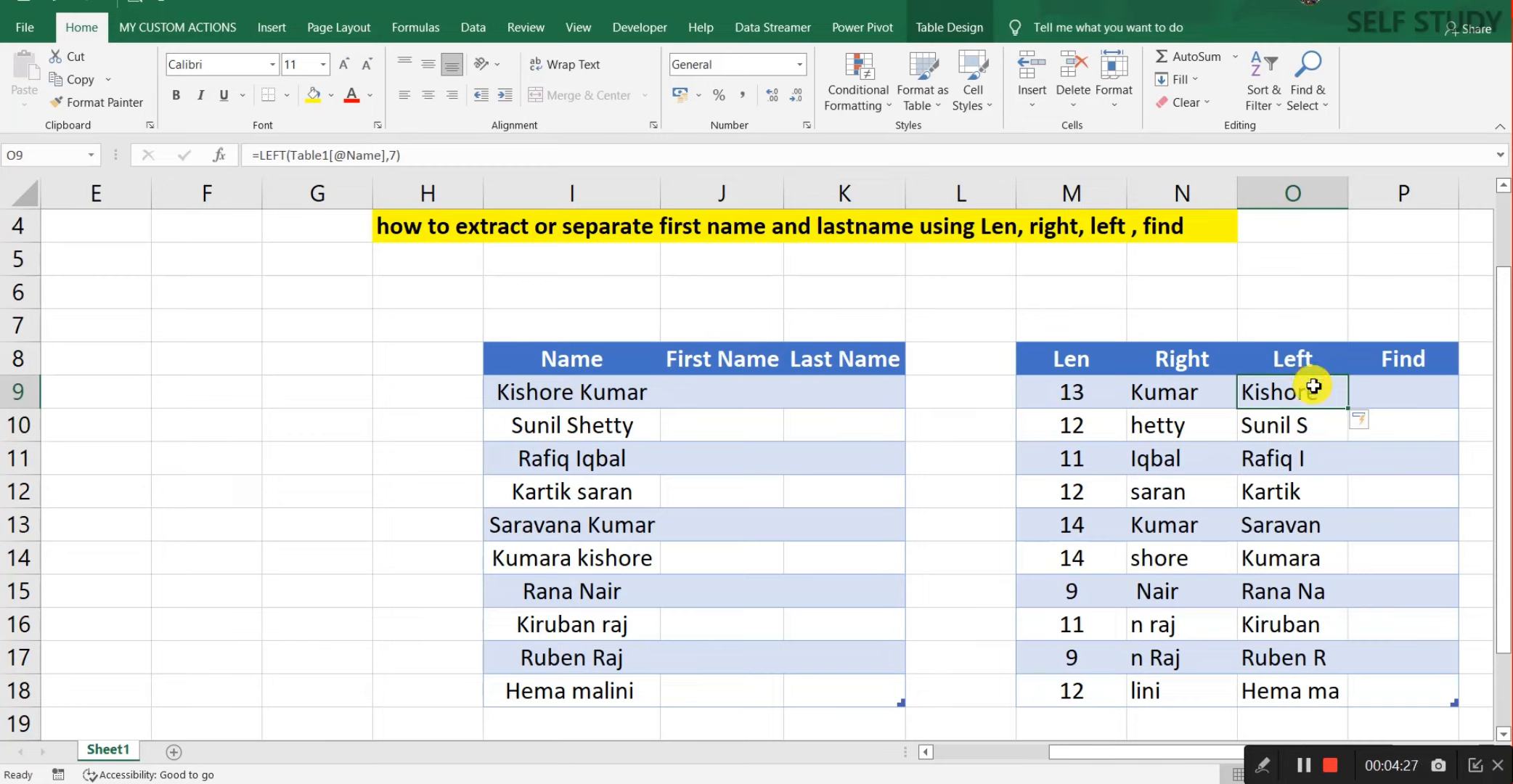
{"action": "left_click", "coordinate": [1290, 423]}
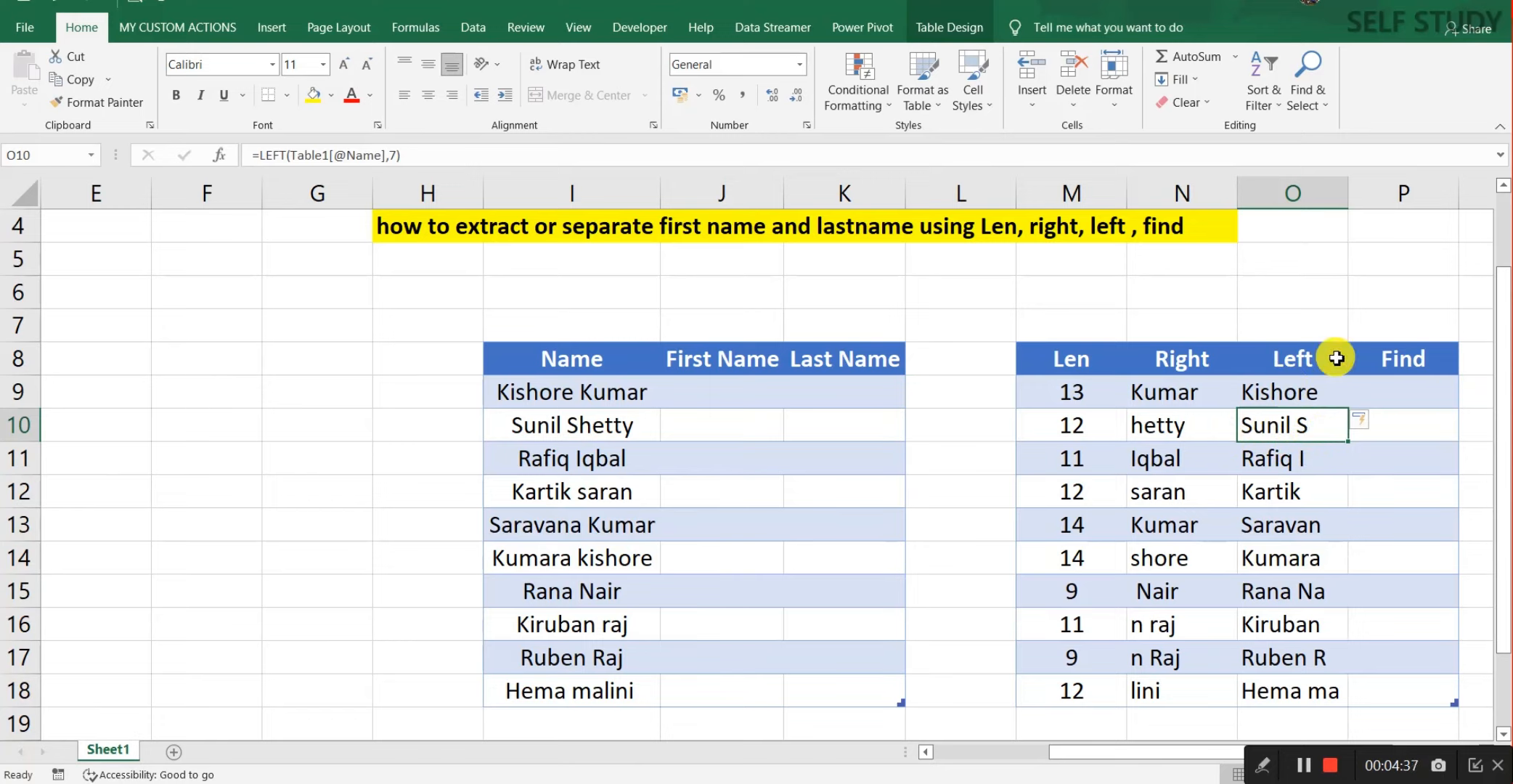
{"action": "left_click", "coordinate": [1294, 359]}
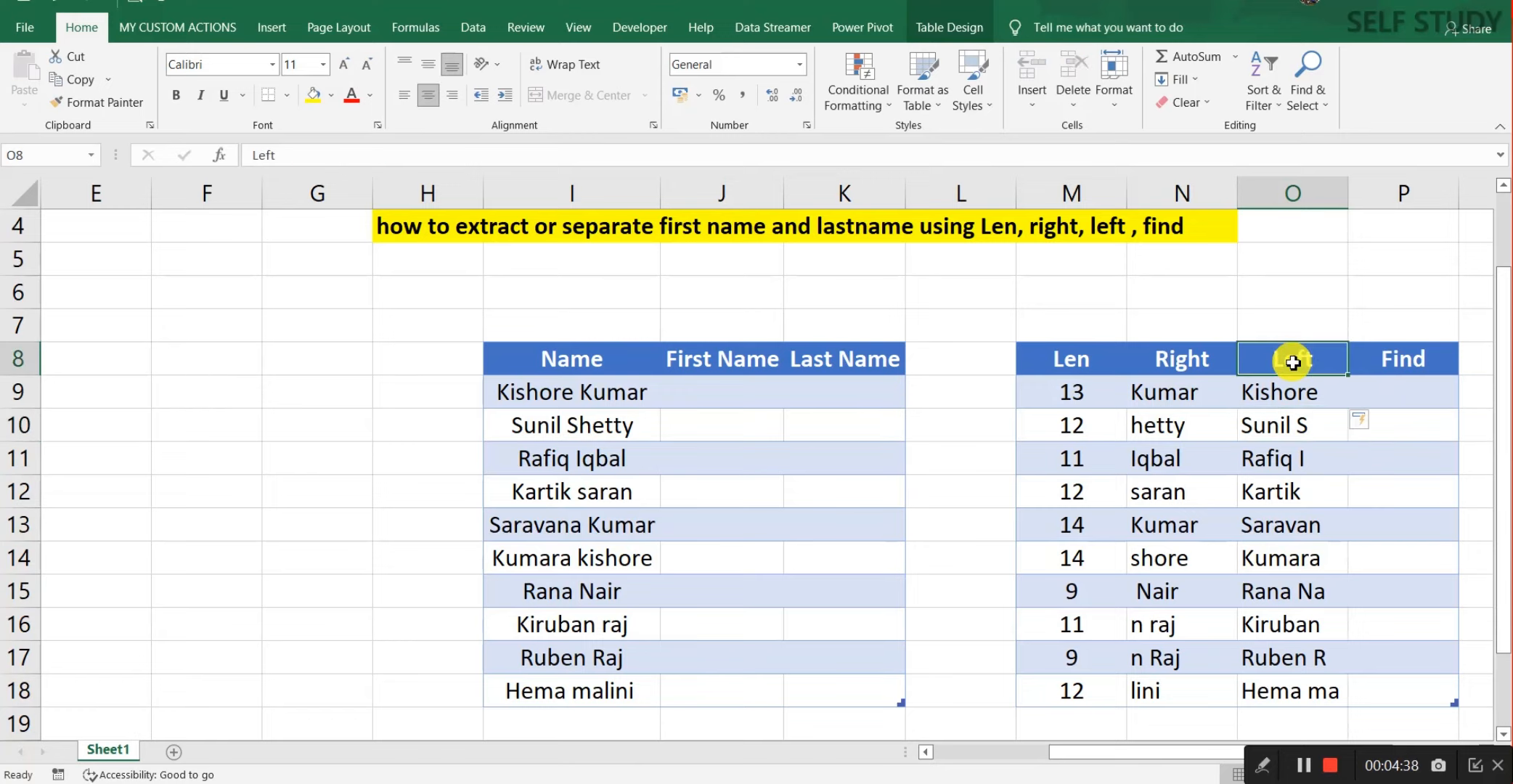
{"action": "left_click", "coordinate": [1389, 383]}
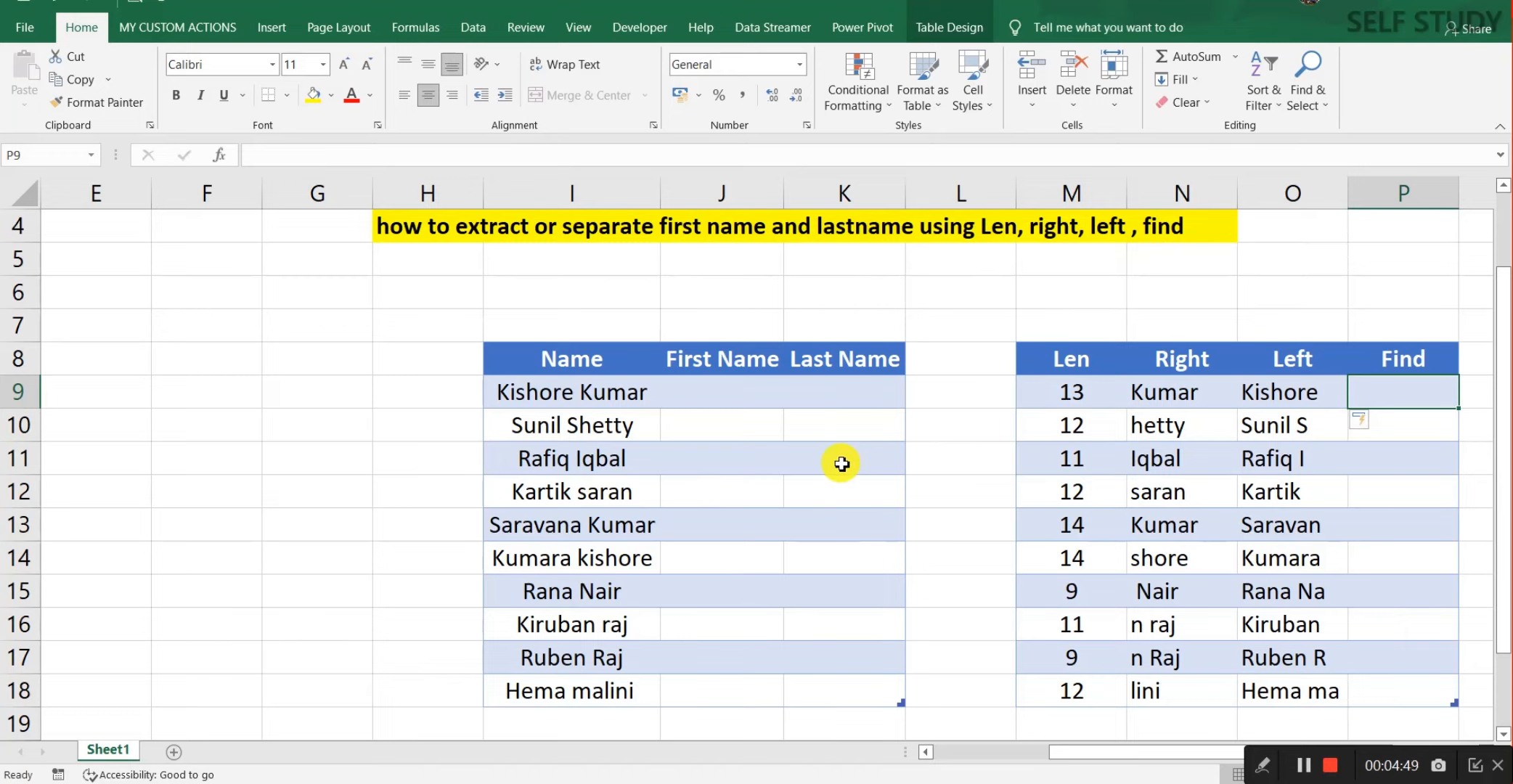
{"action": "type", "text": "=find"}
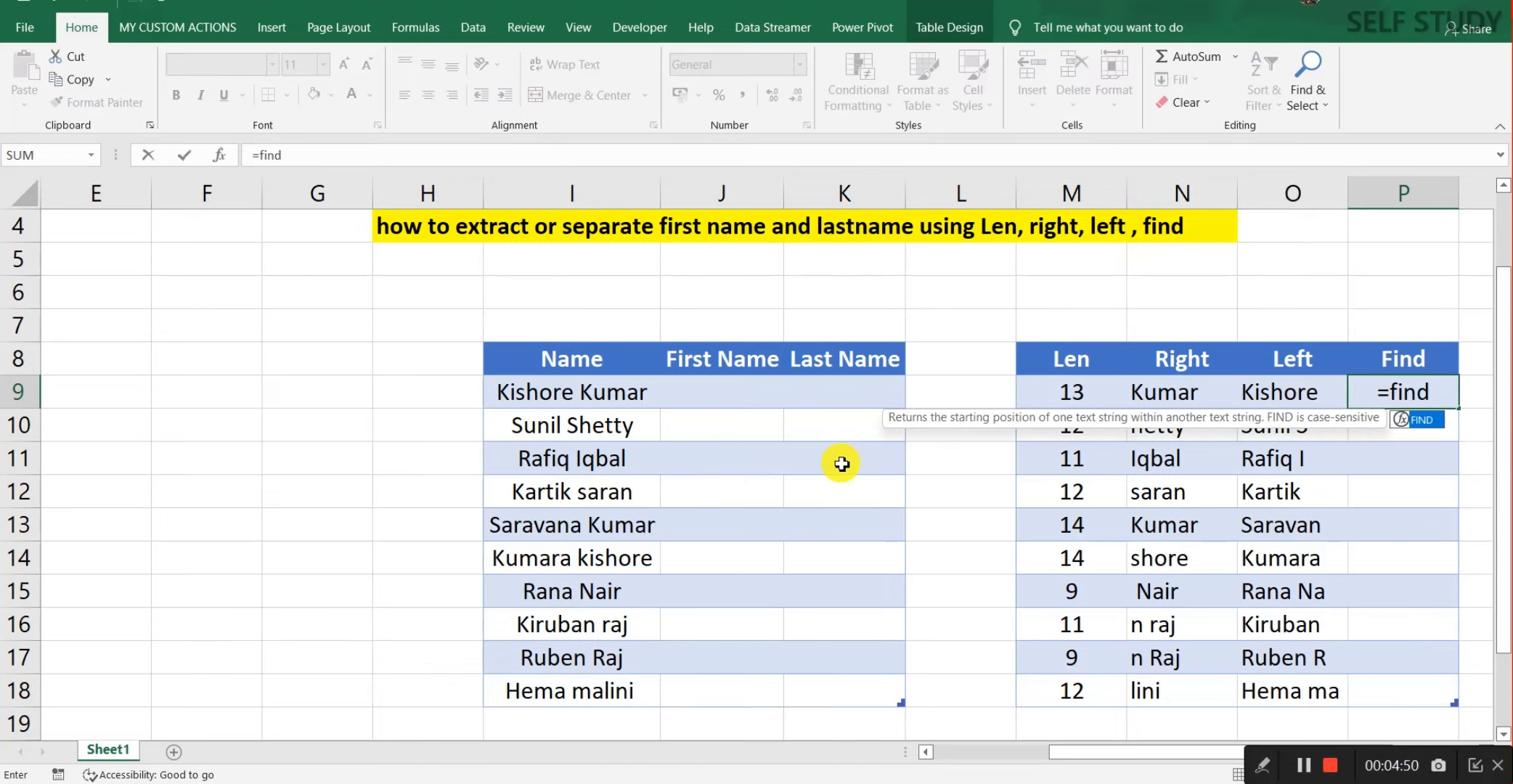
{"action": "key", "text": "Tab"}
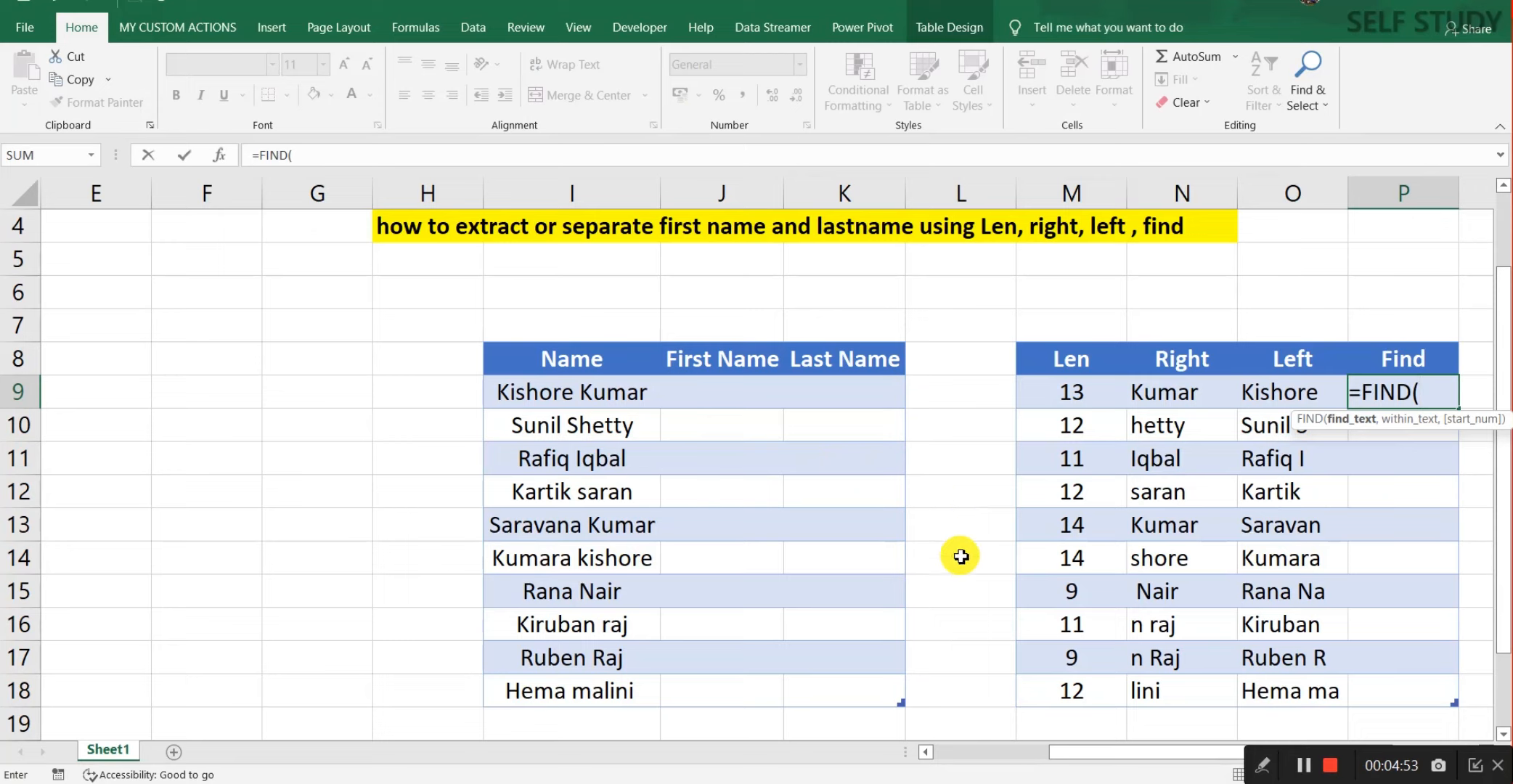
{"action": "left_click_drag", "start_coordinate": [1076, 754], "coordinate": [1114, 758]}
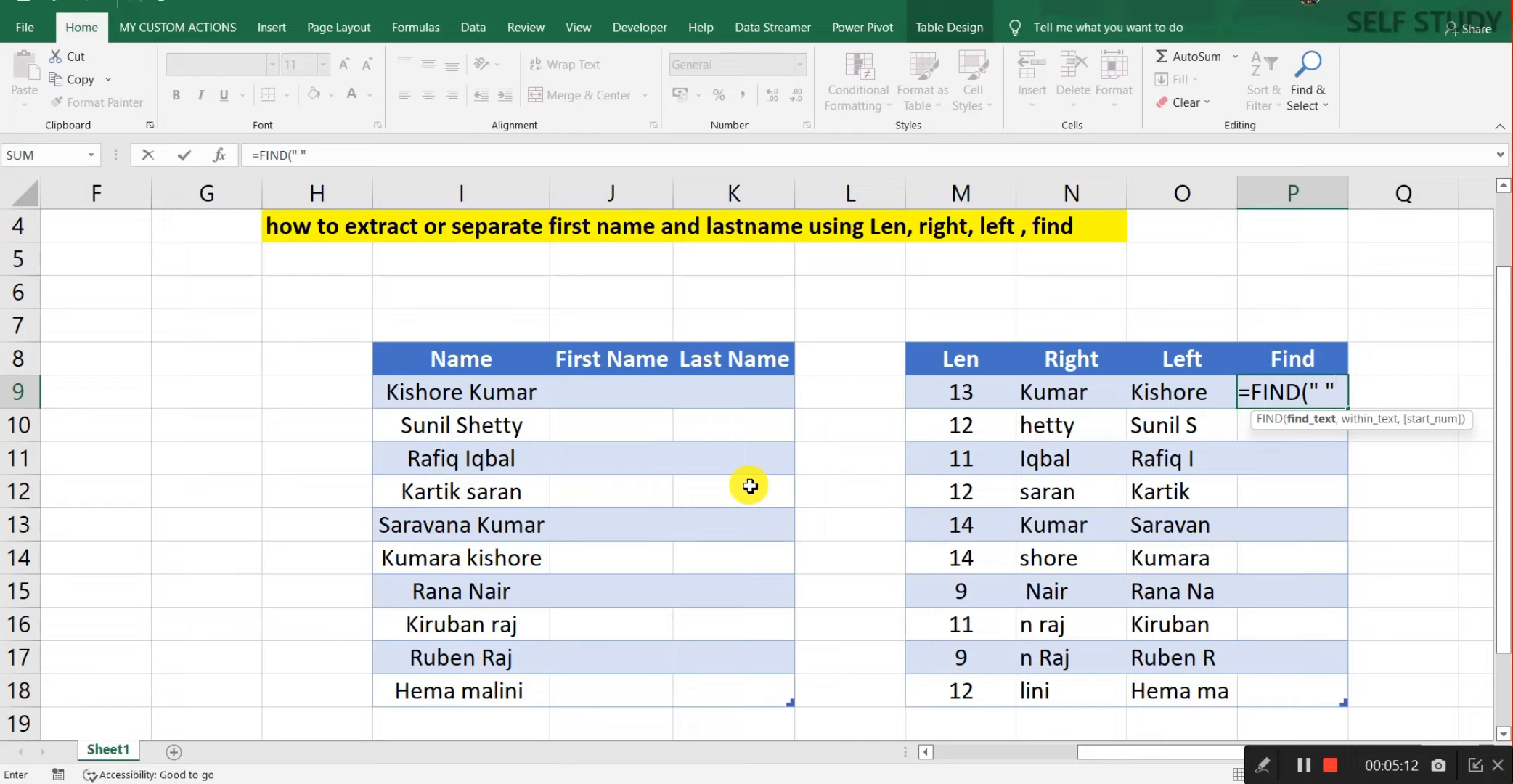
{"action": "type", "text": ","}
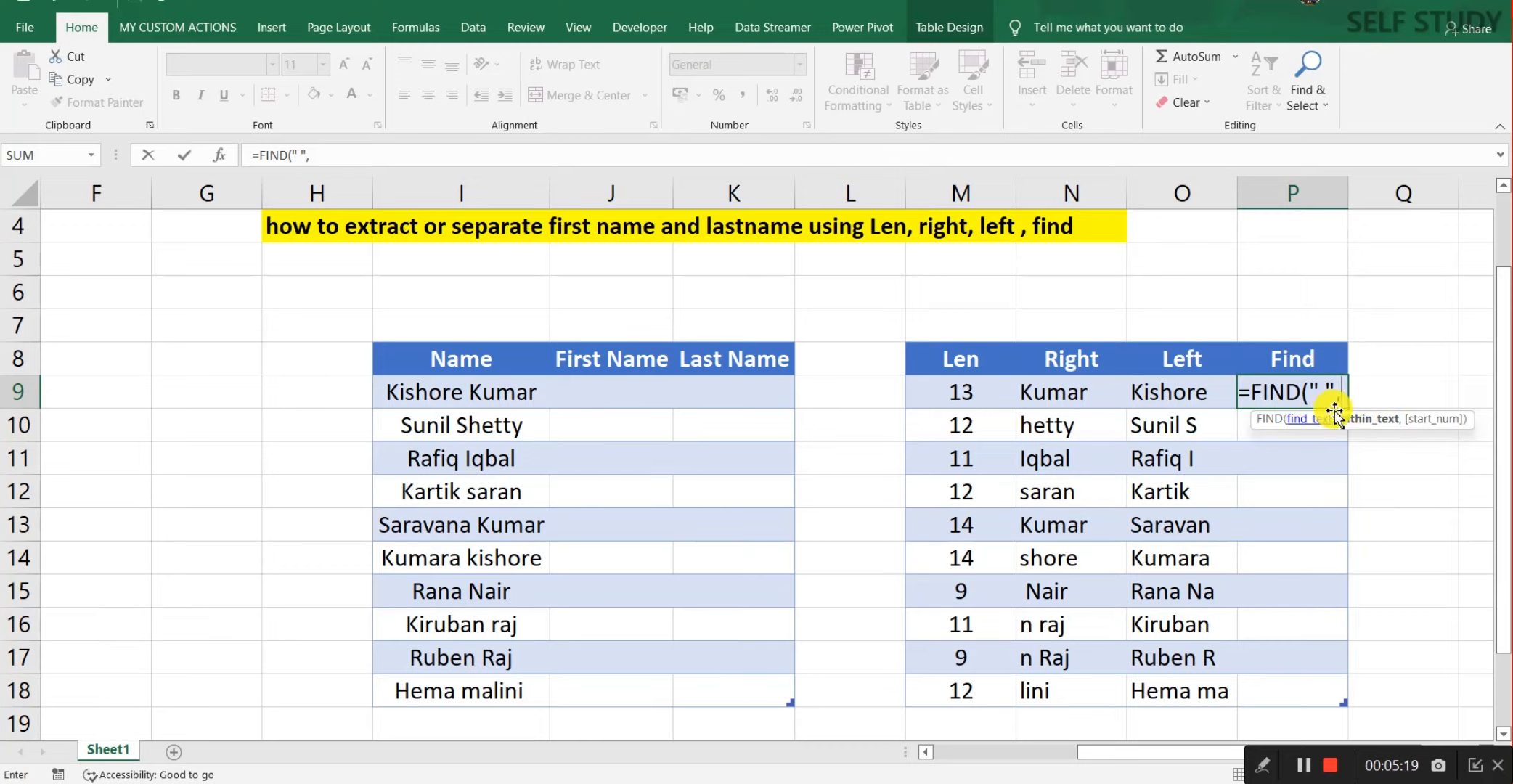
{"action": "left_click", "coordinate": [479, 390]}
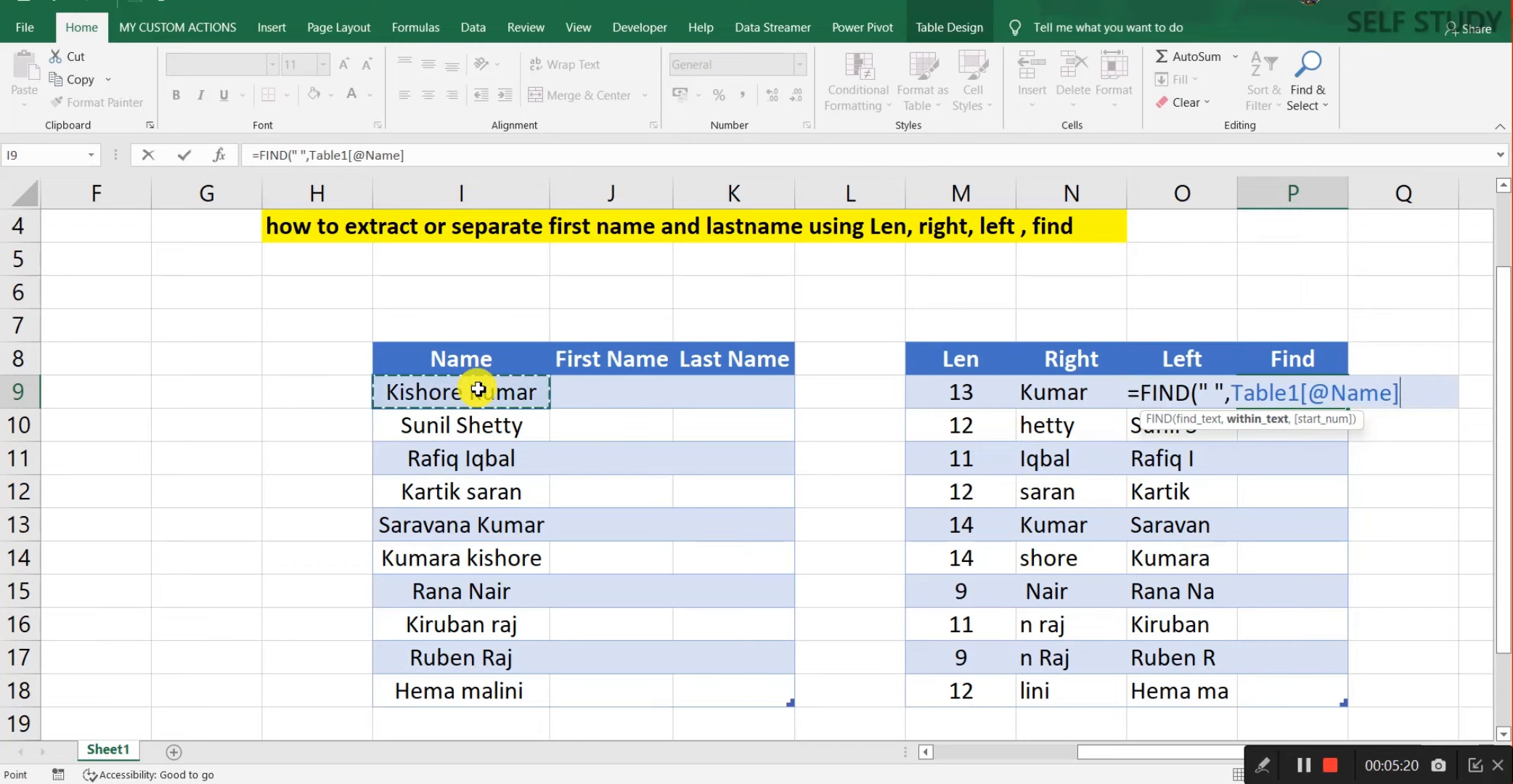
{"action": "type", "text": ","}
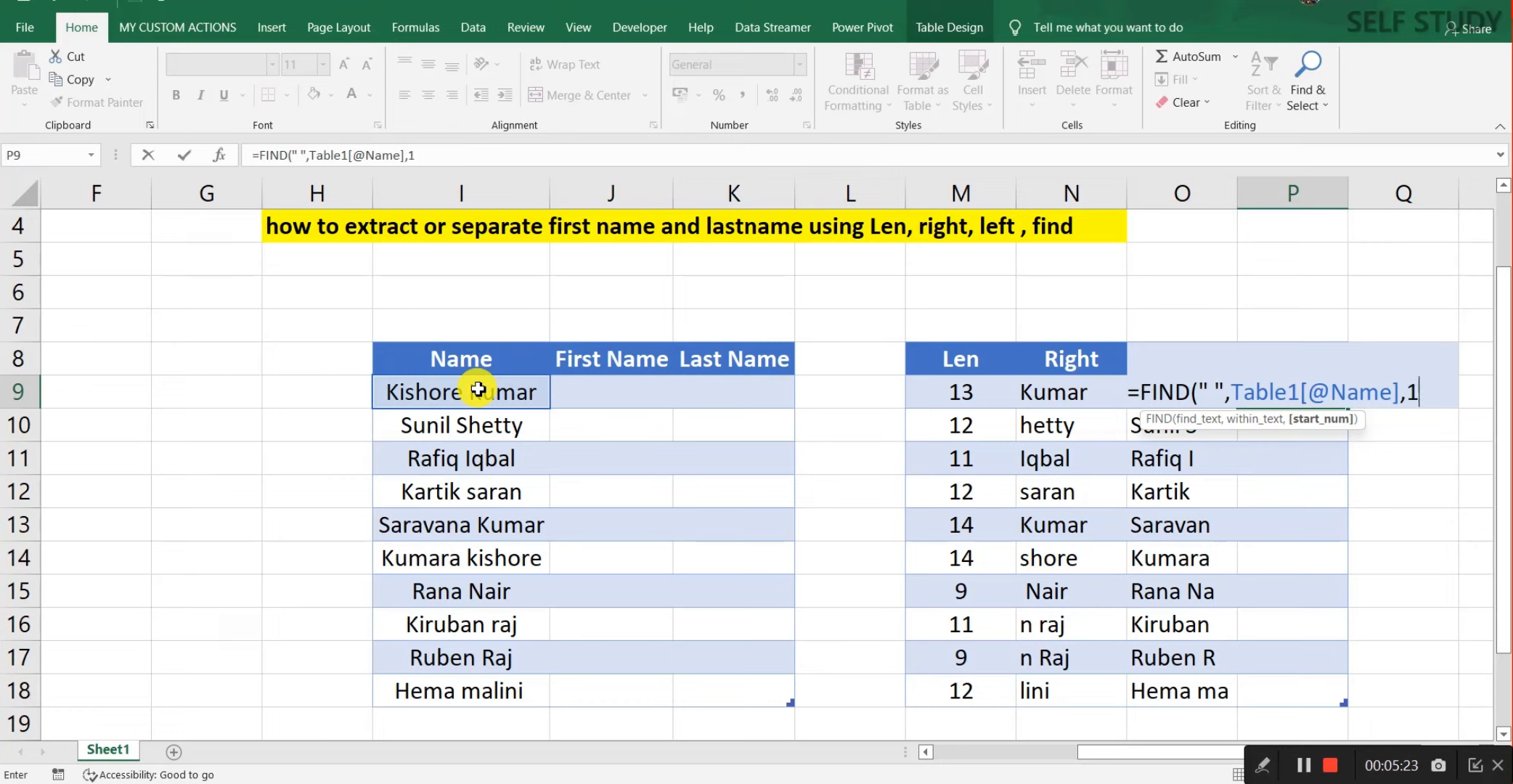
{"action": "type", "text": "1)"}
{"action": "key", "text": "Return"}
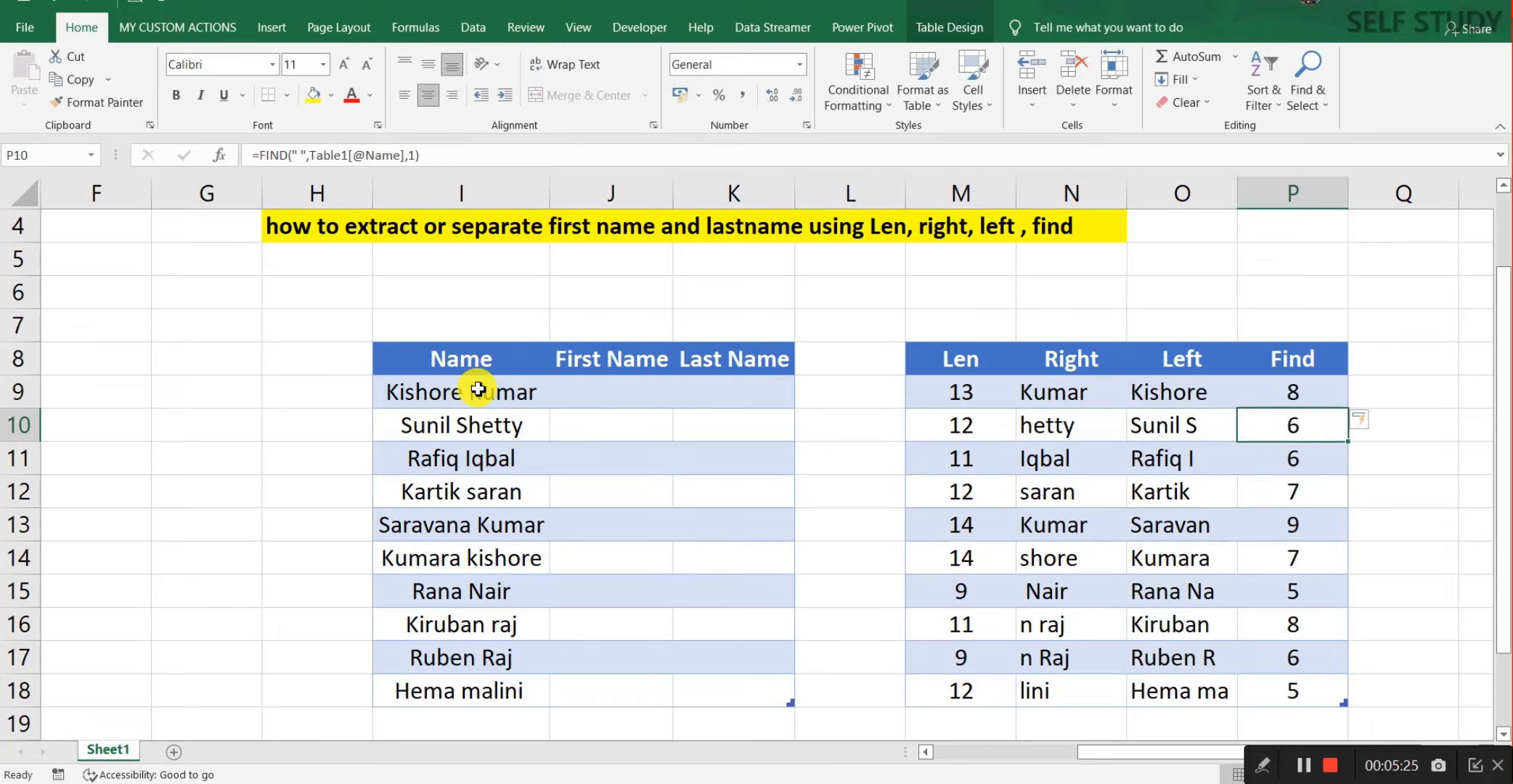
Step: Review the Find and Left columns and the first-row LEFT formula, ending on the first First Name cell
{"action": "key", "text": "Up"}
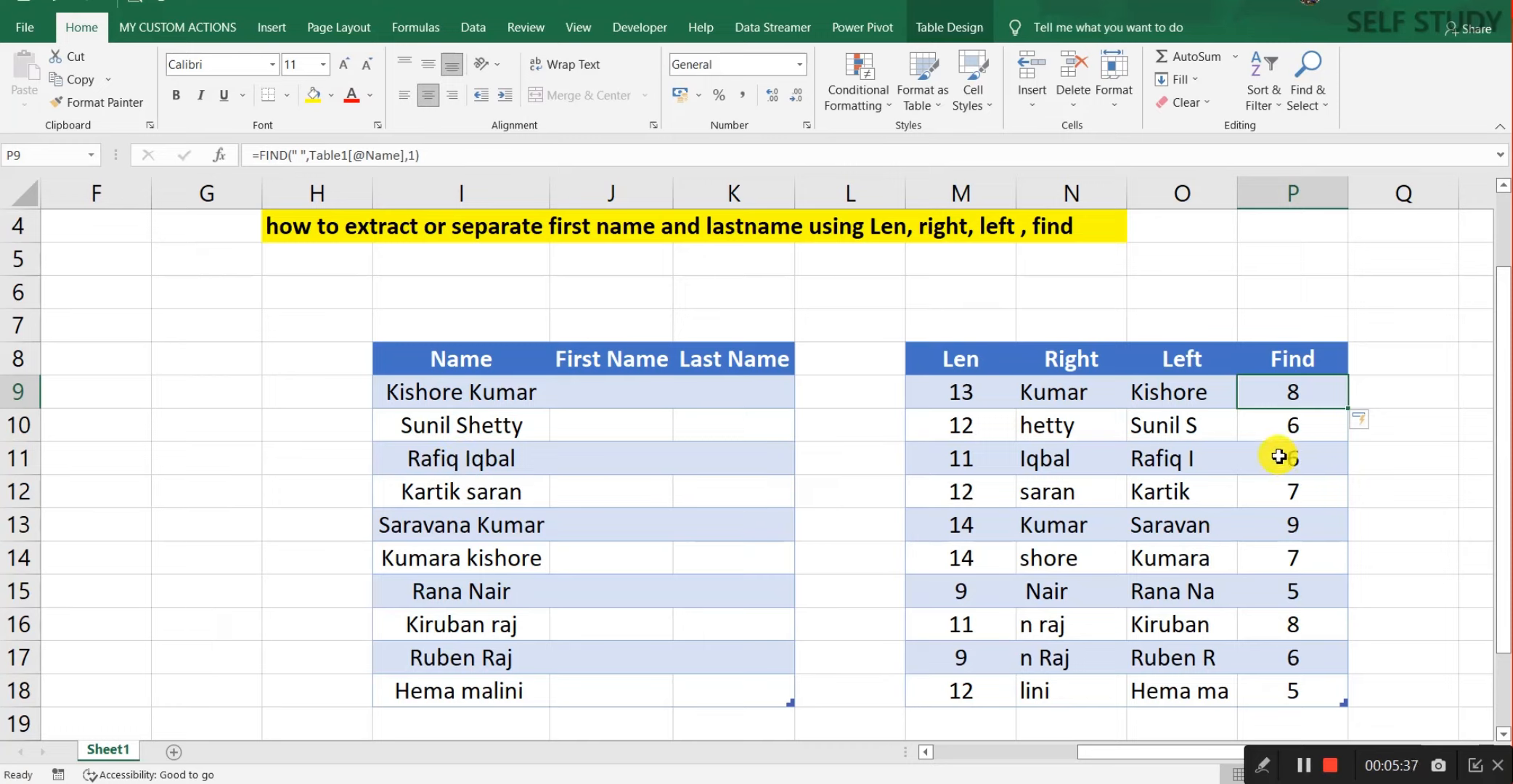
{"action": "left_click", "coordinate": [1299, 356]}
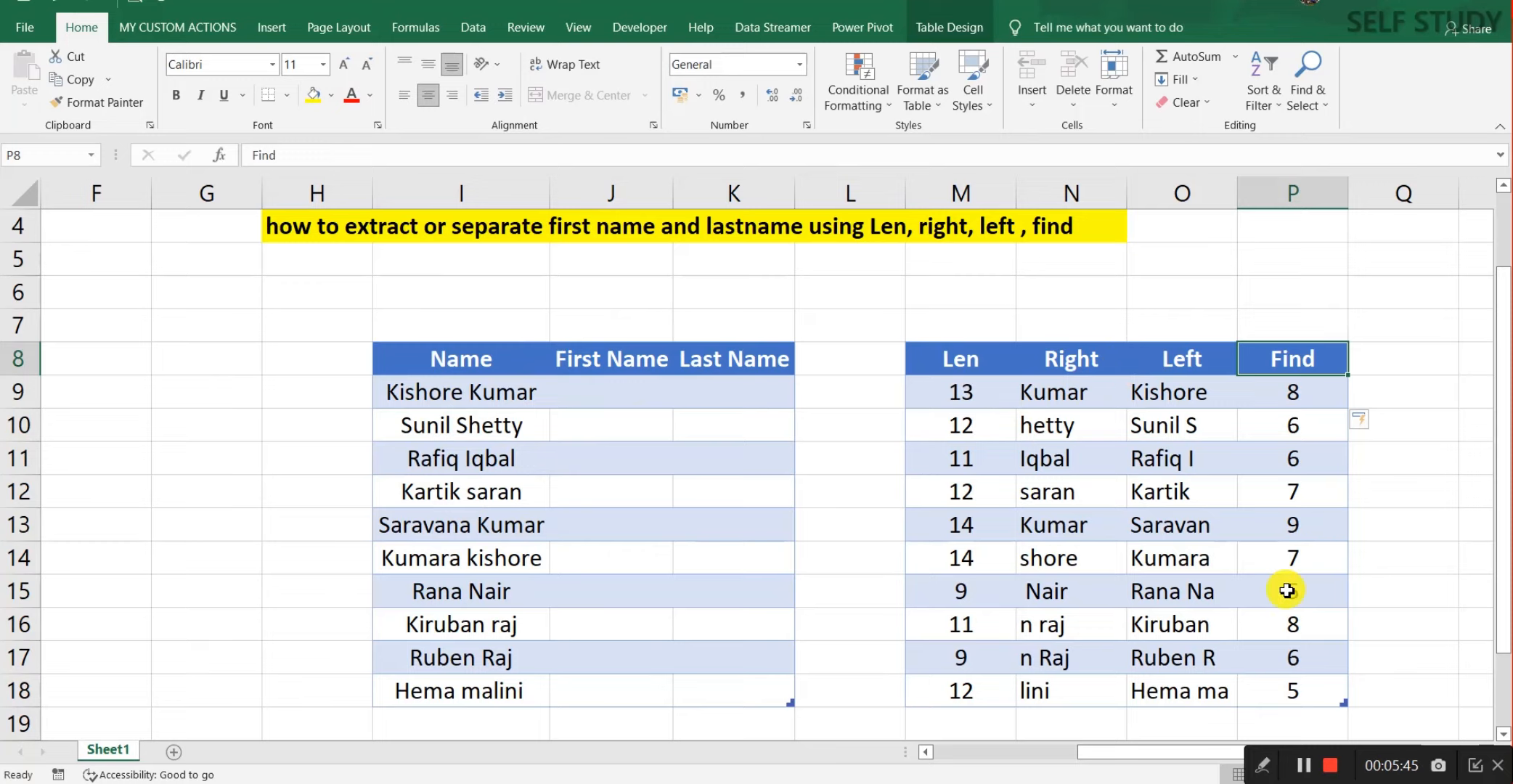
{"action": "left_click", "coordinate": [617, 382]}
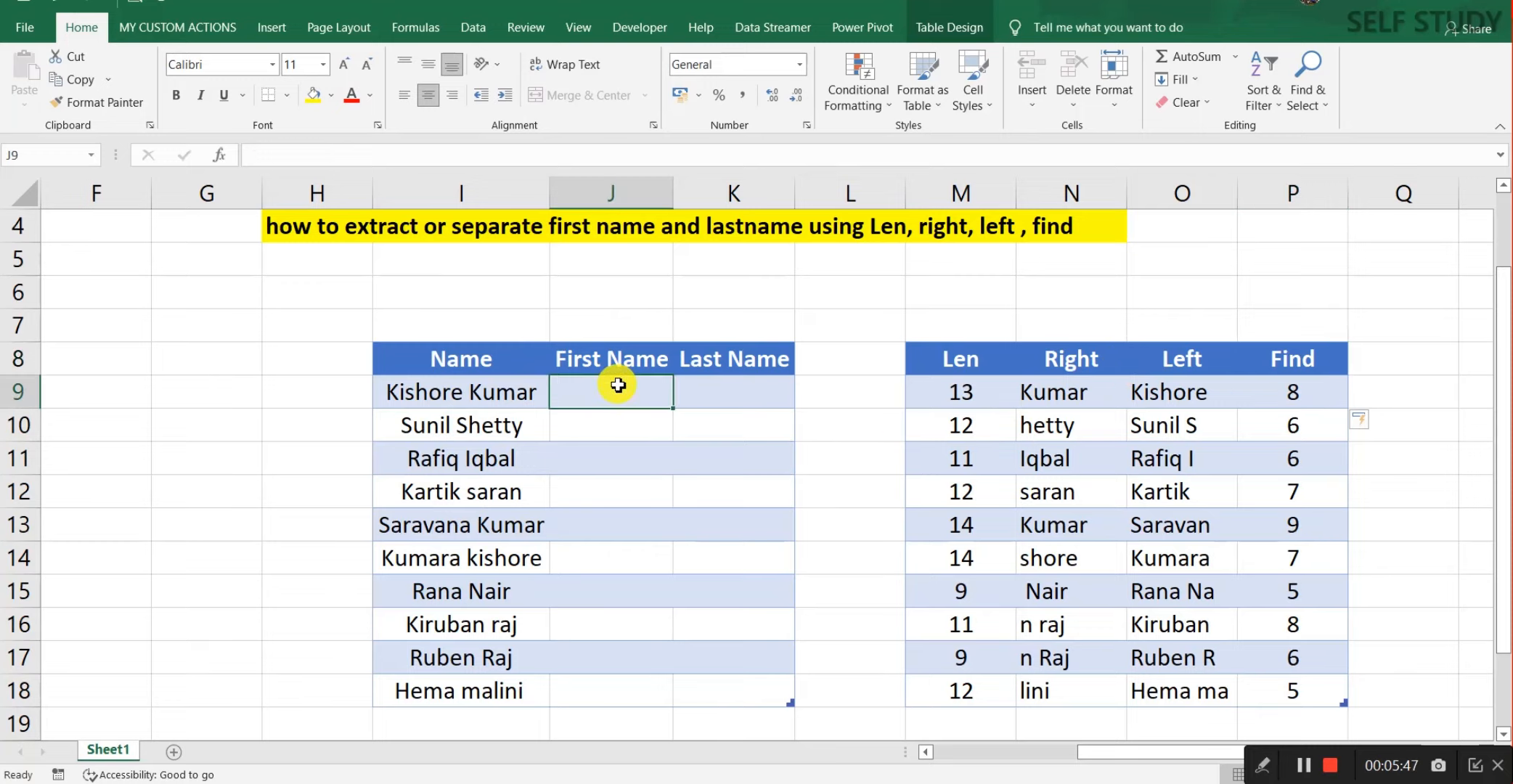
{"action": "left_click", "coordinate": [615, 363]}
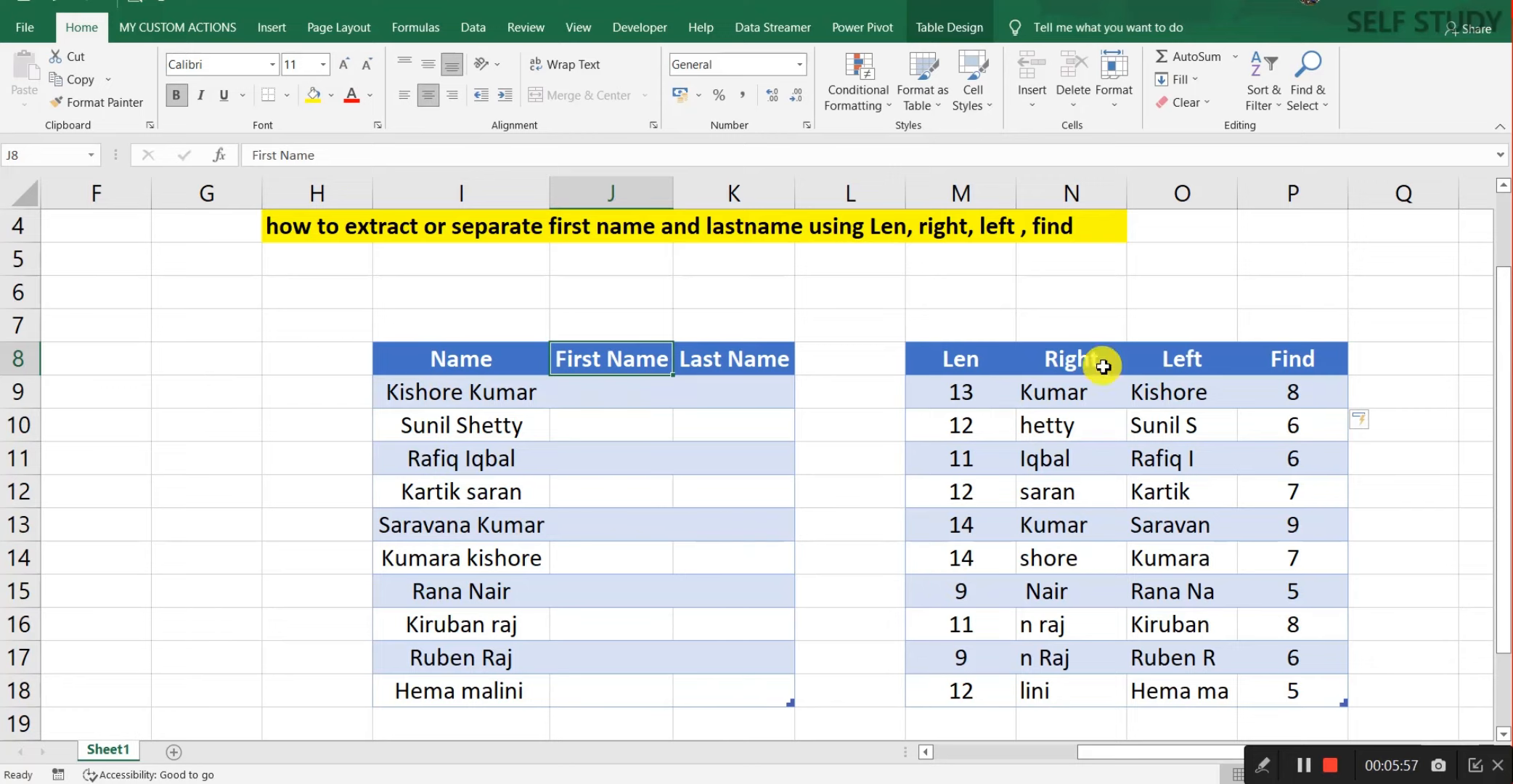
{"action": "left_click", "coordinate": [1191, 359]}
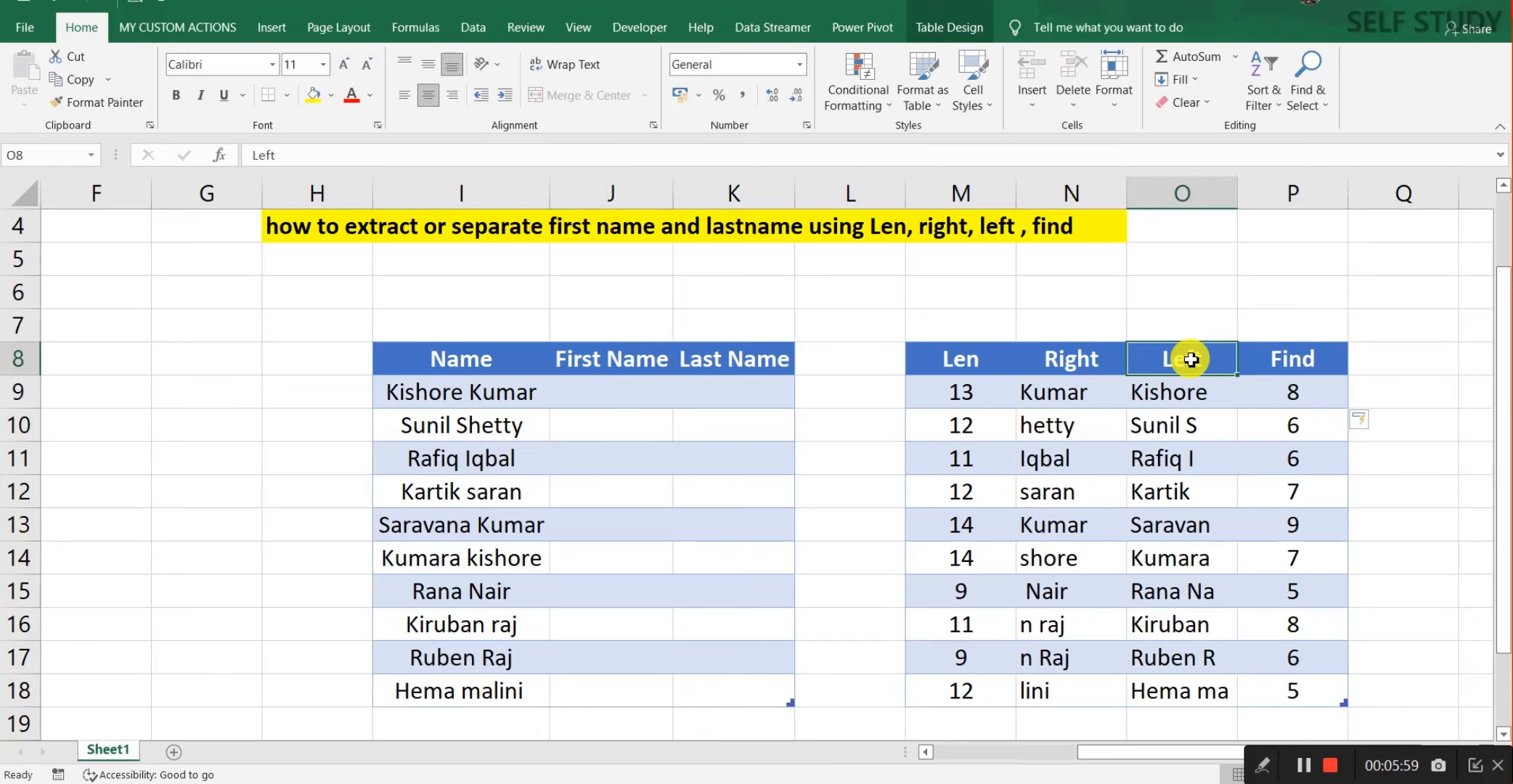
{"action": "left_click", "coordinate": [1180, 191]}
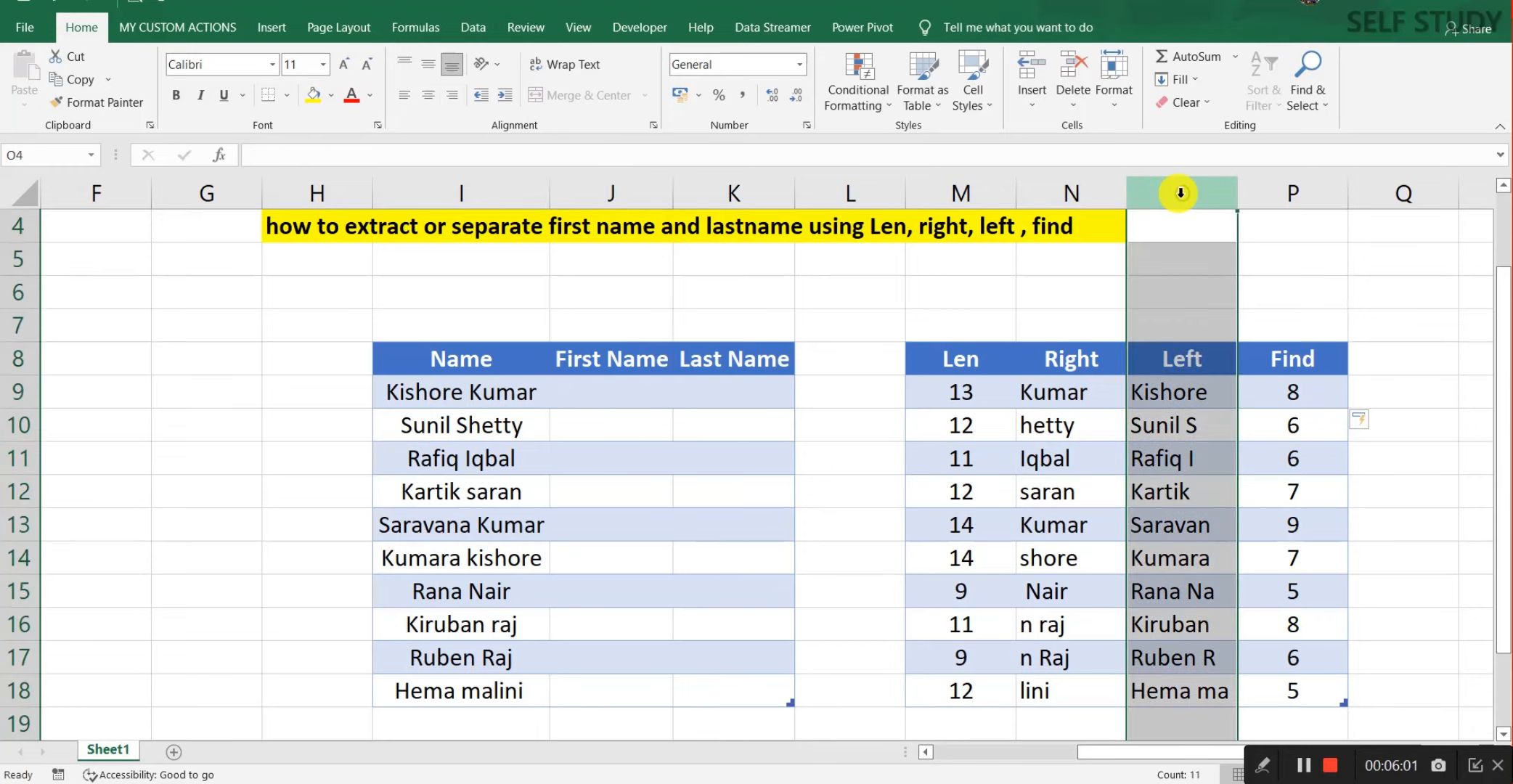
{"action": "left_click", "coordinate": [1199, 392]}
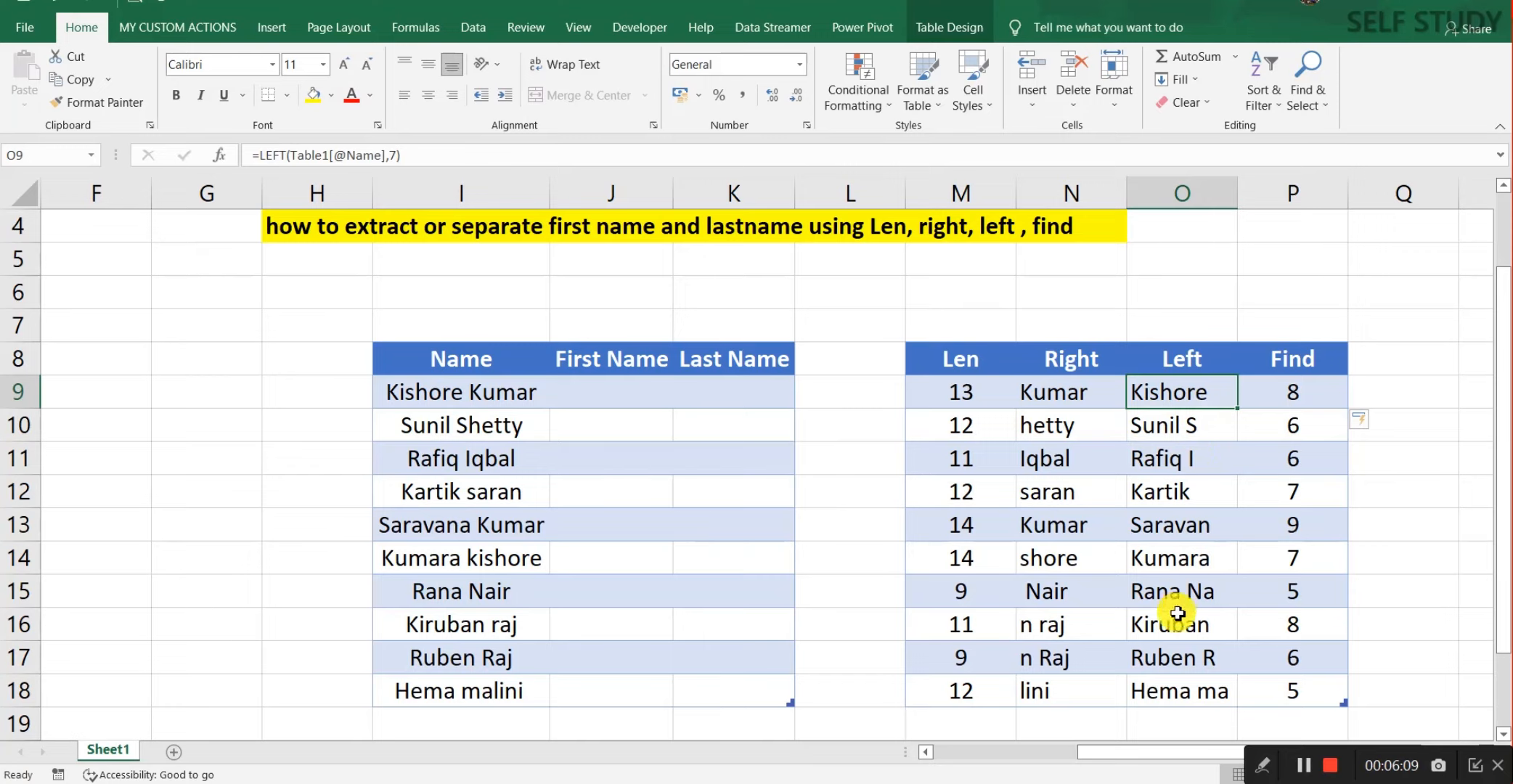
{"action": "left_click", "coordinate": [607, 392]}
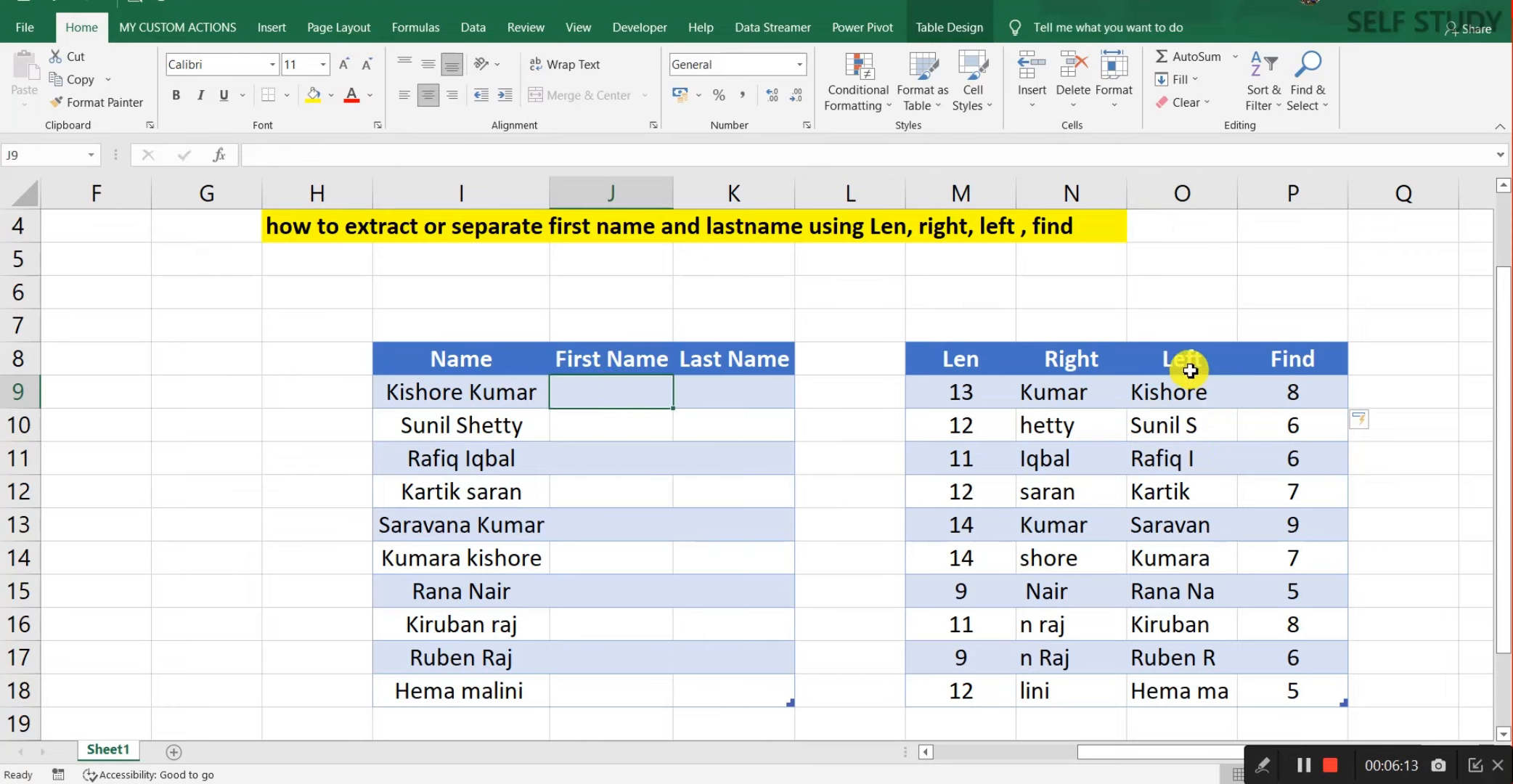
{"action": "type", "text": "=left"}
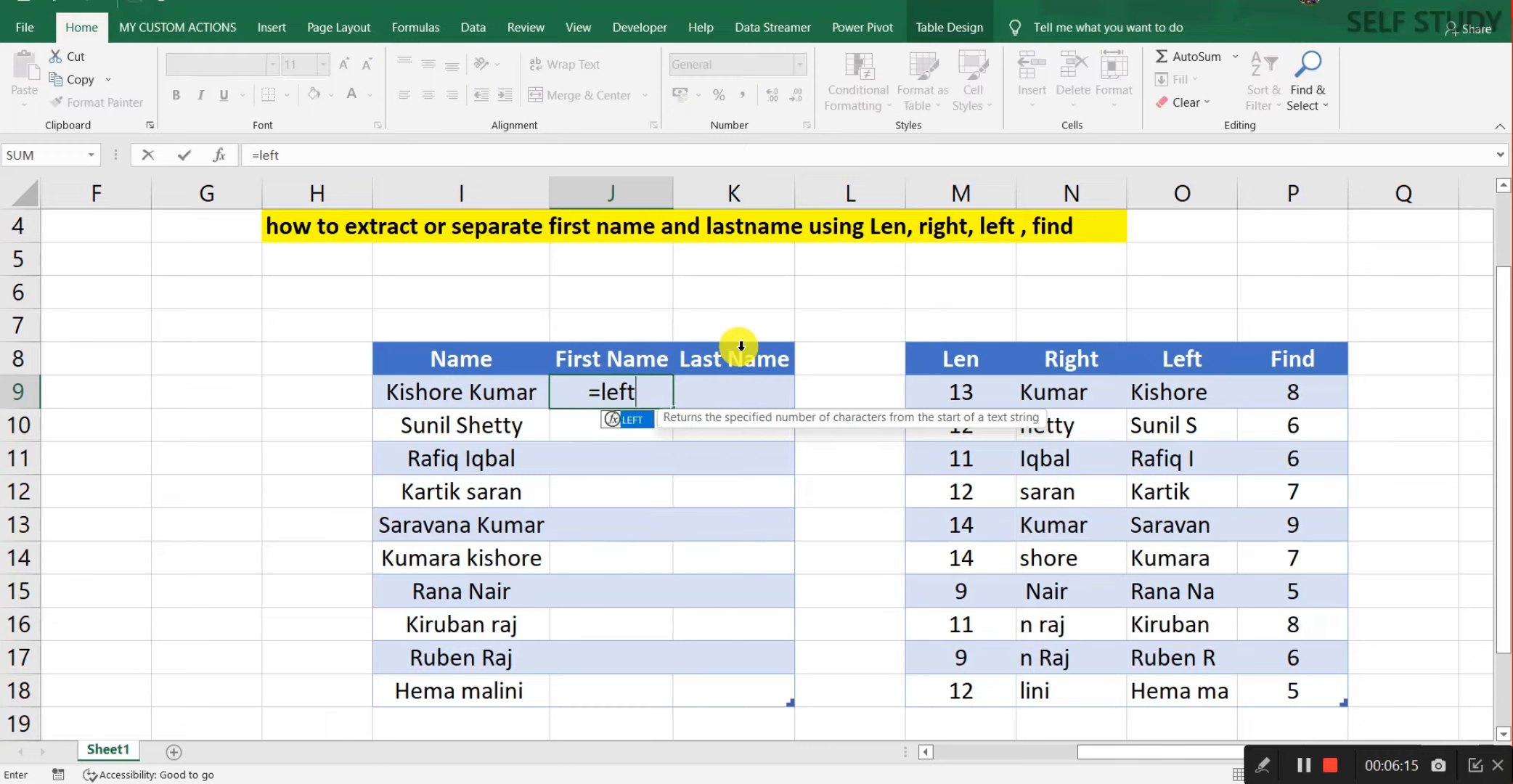
{"action": "key", "text": "Tab"}
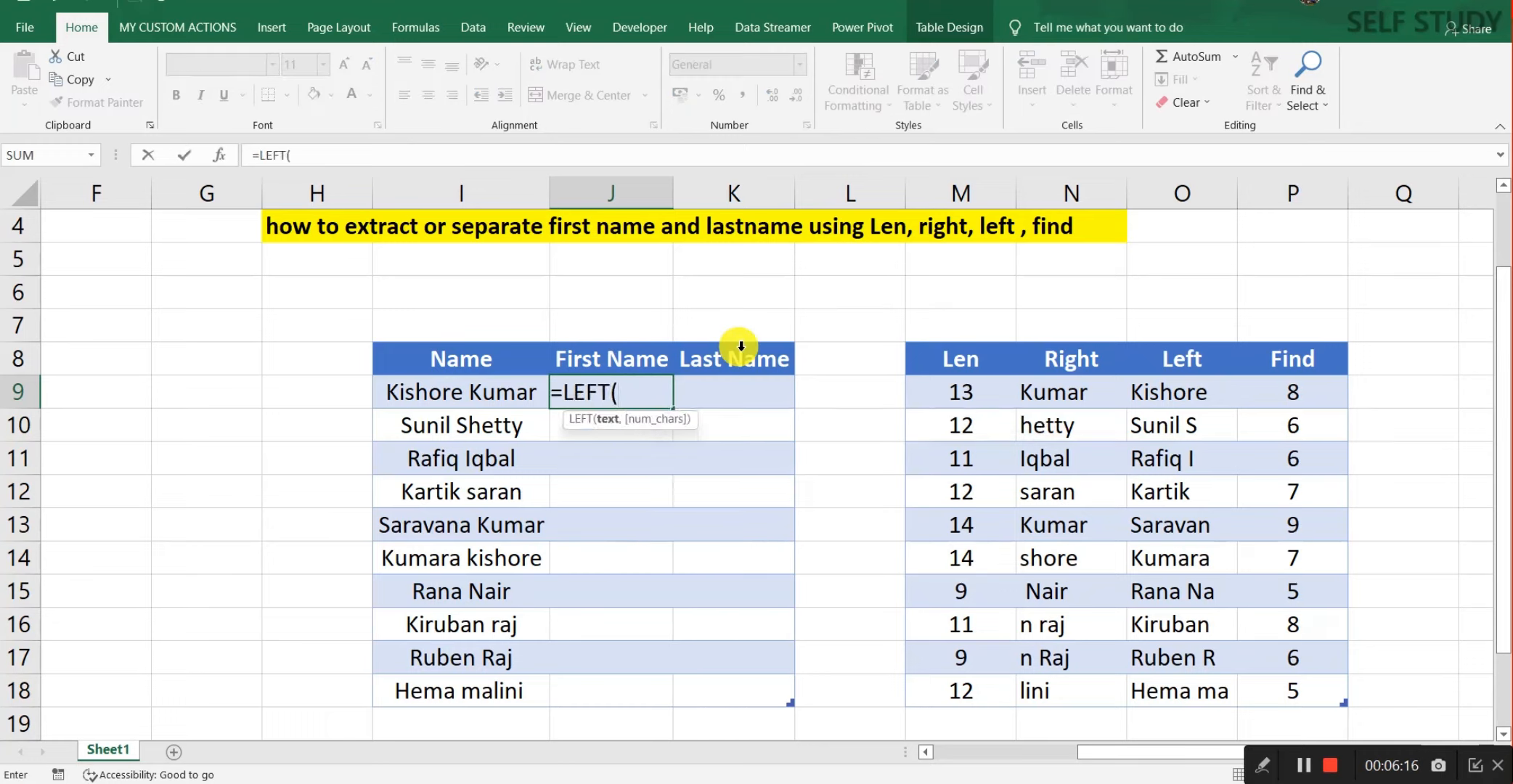
{"action": "key", "text": "Left"}
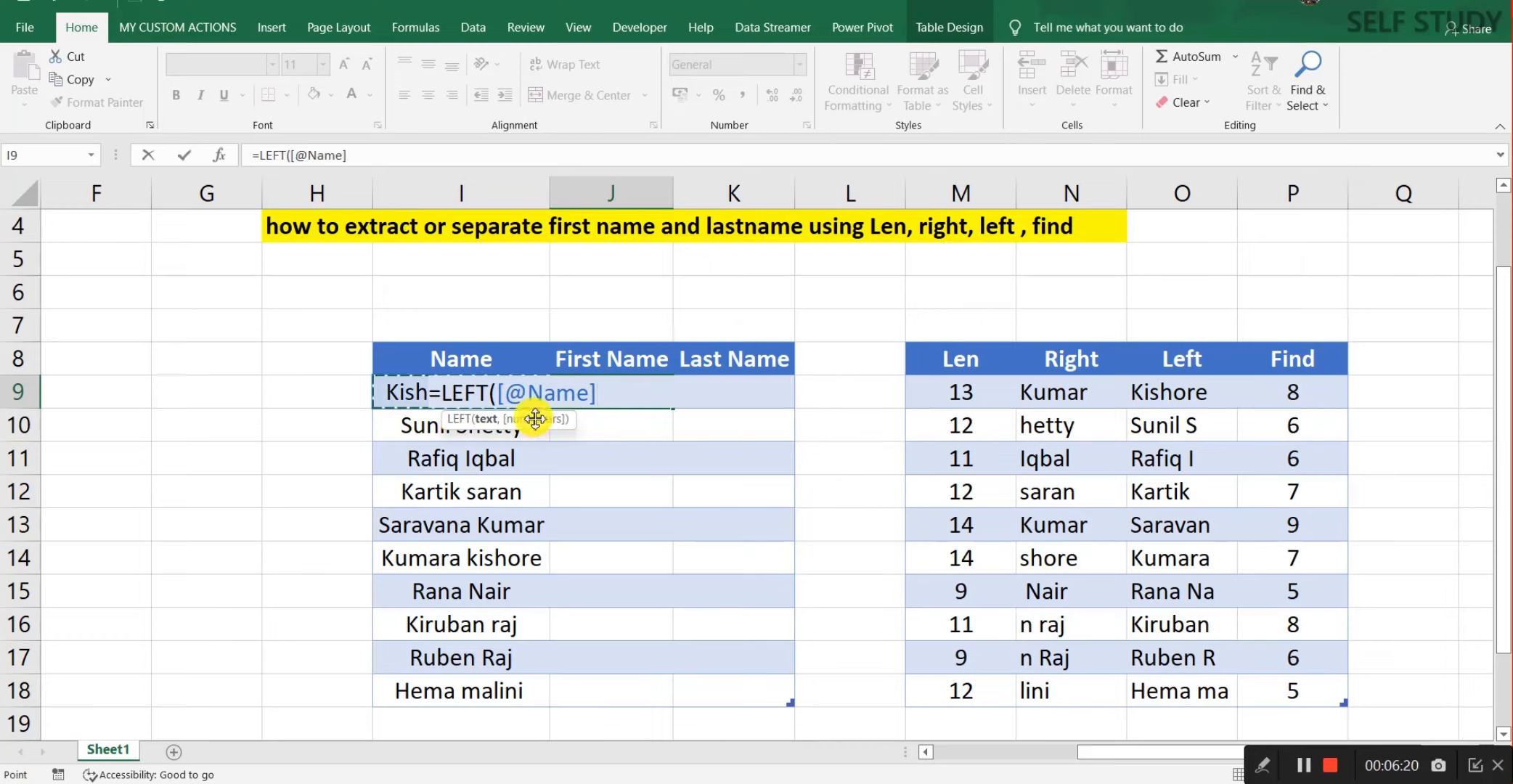
{"action": "type", "text": ","}
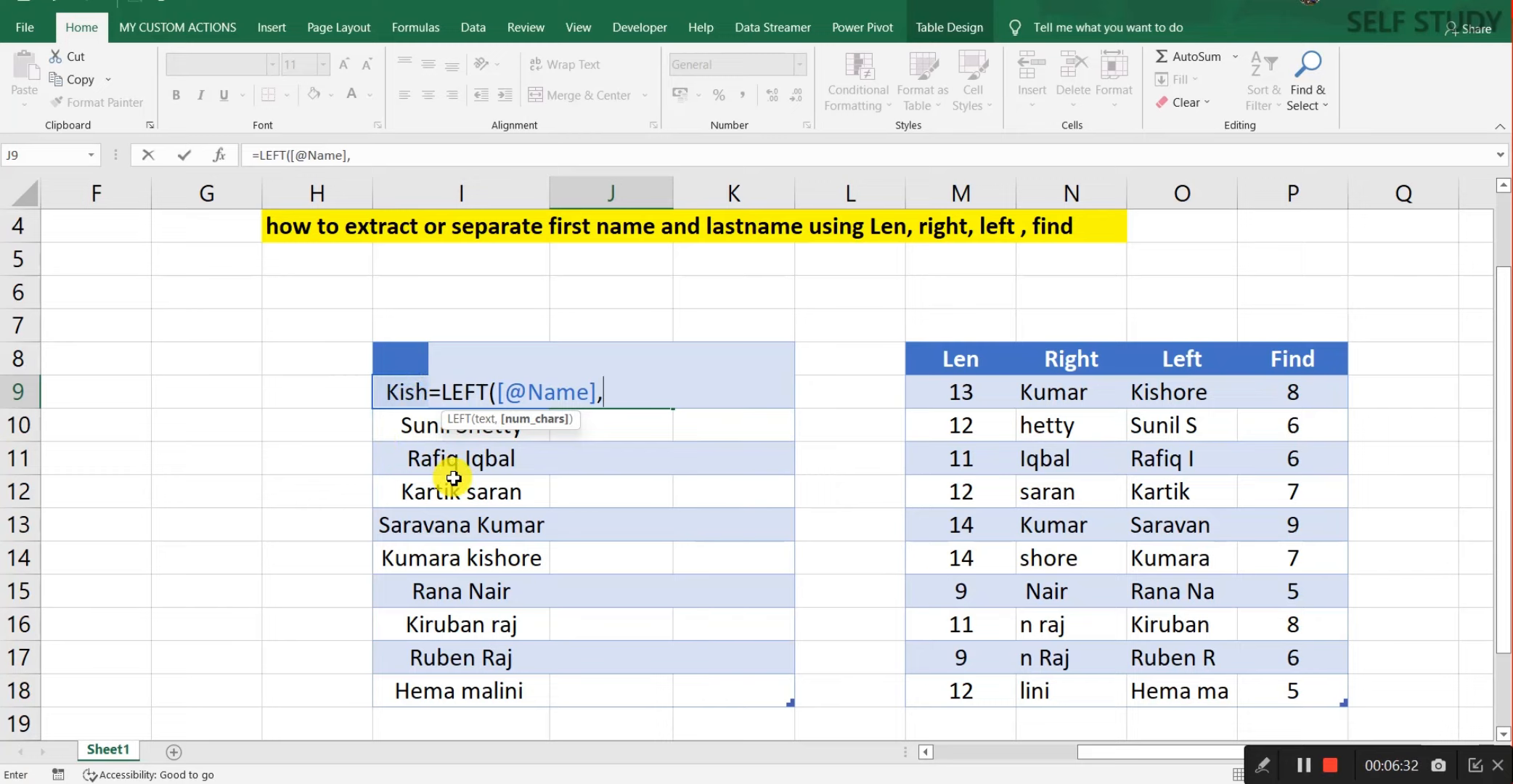
{"action": "key", "text": "Escape"}
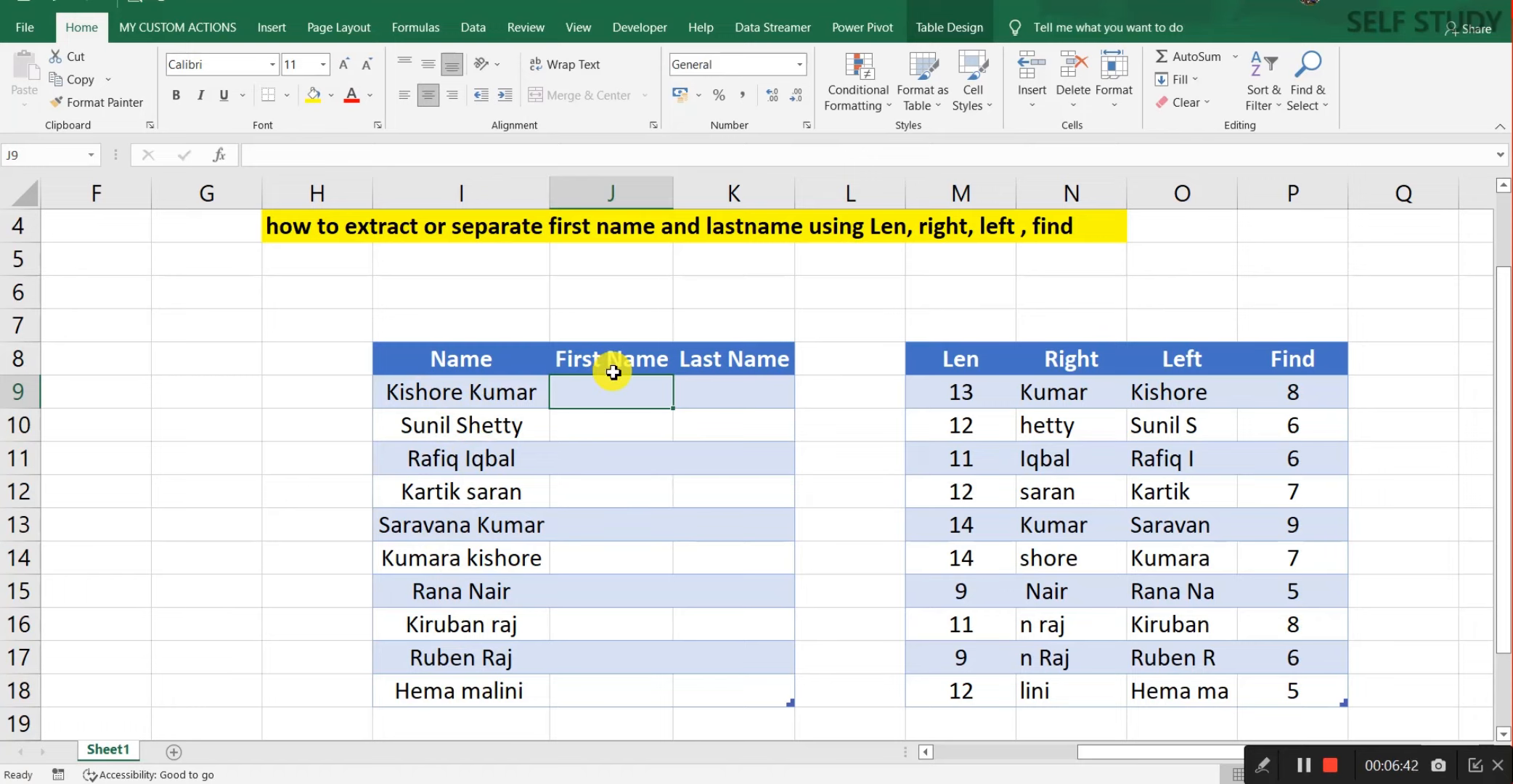
{"action": "type", "text": "=left"}
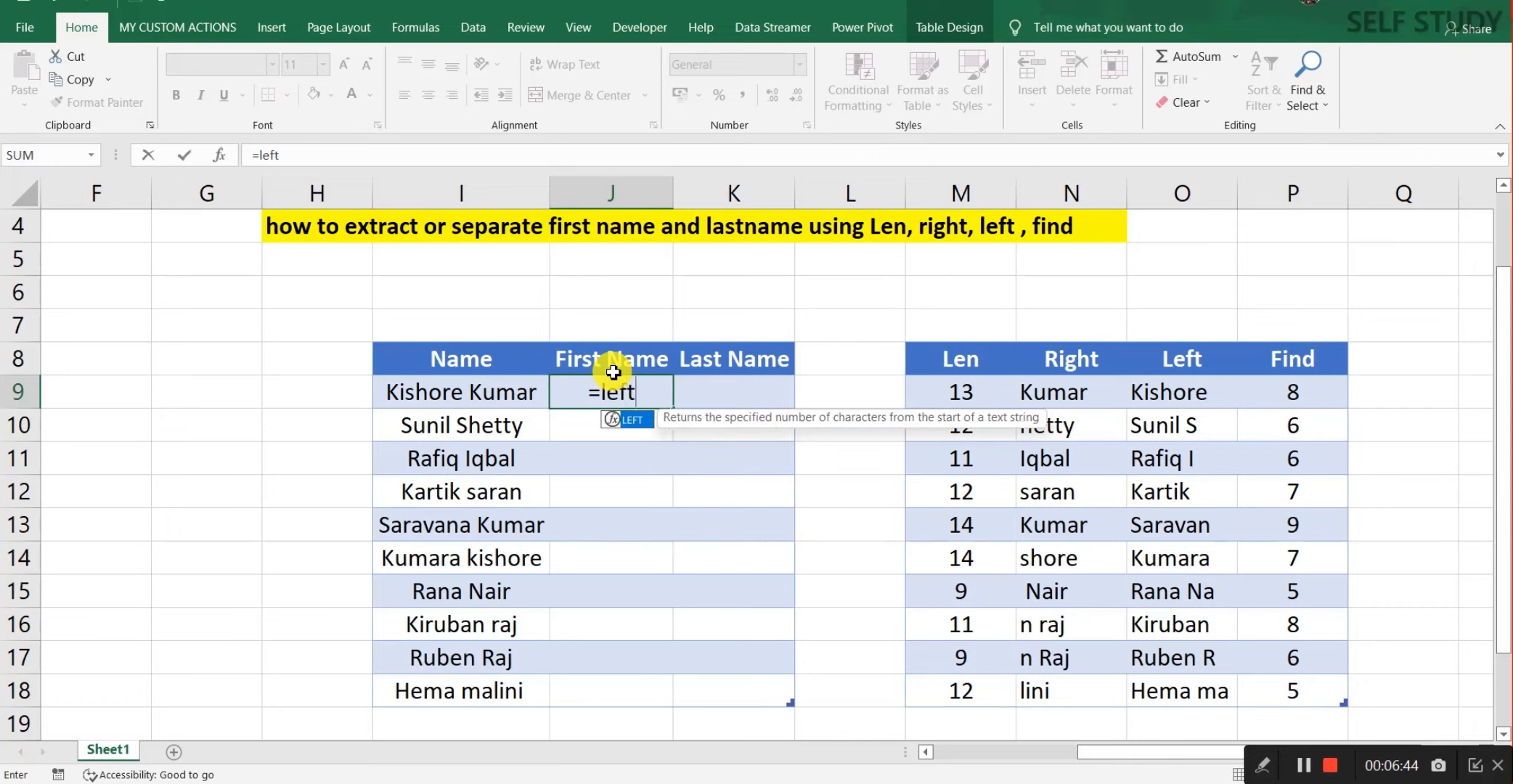
{"action": "key", "text": "Tab"}
{"action": "key", "text": "Left"}
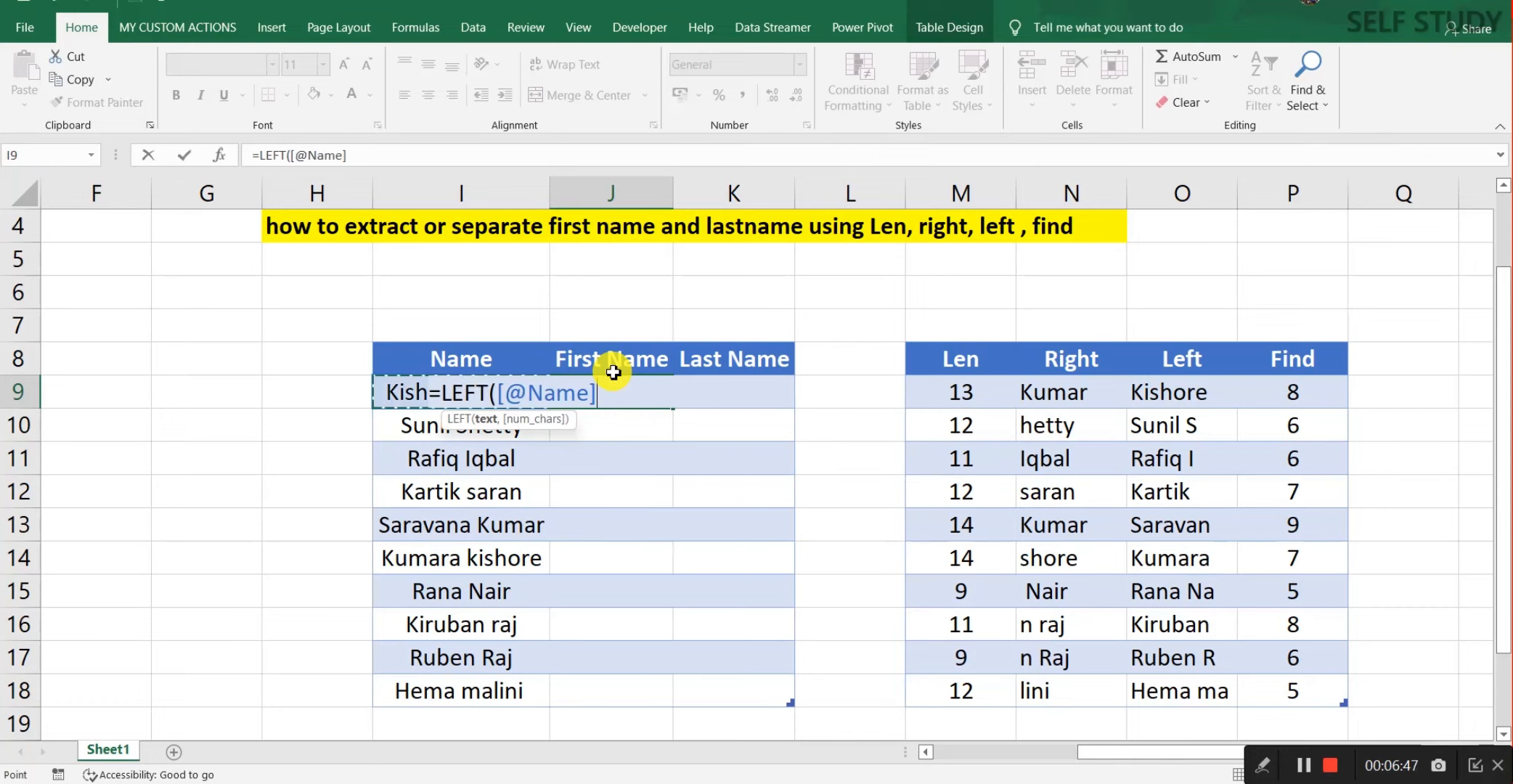
{"action": "type", "text": ",fin"}
{"action": "key", "text": "Tab"}
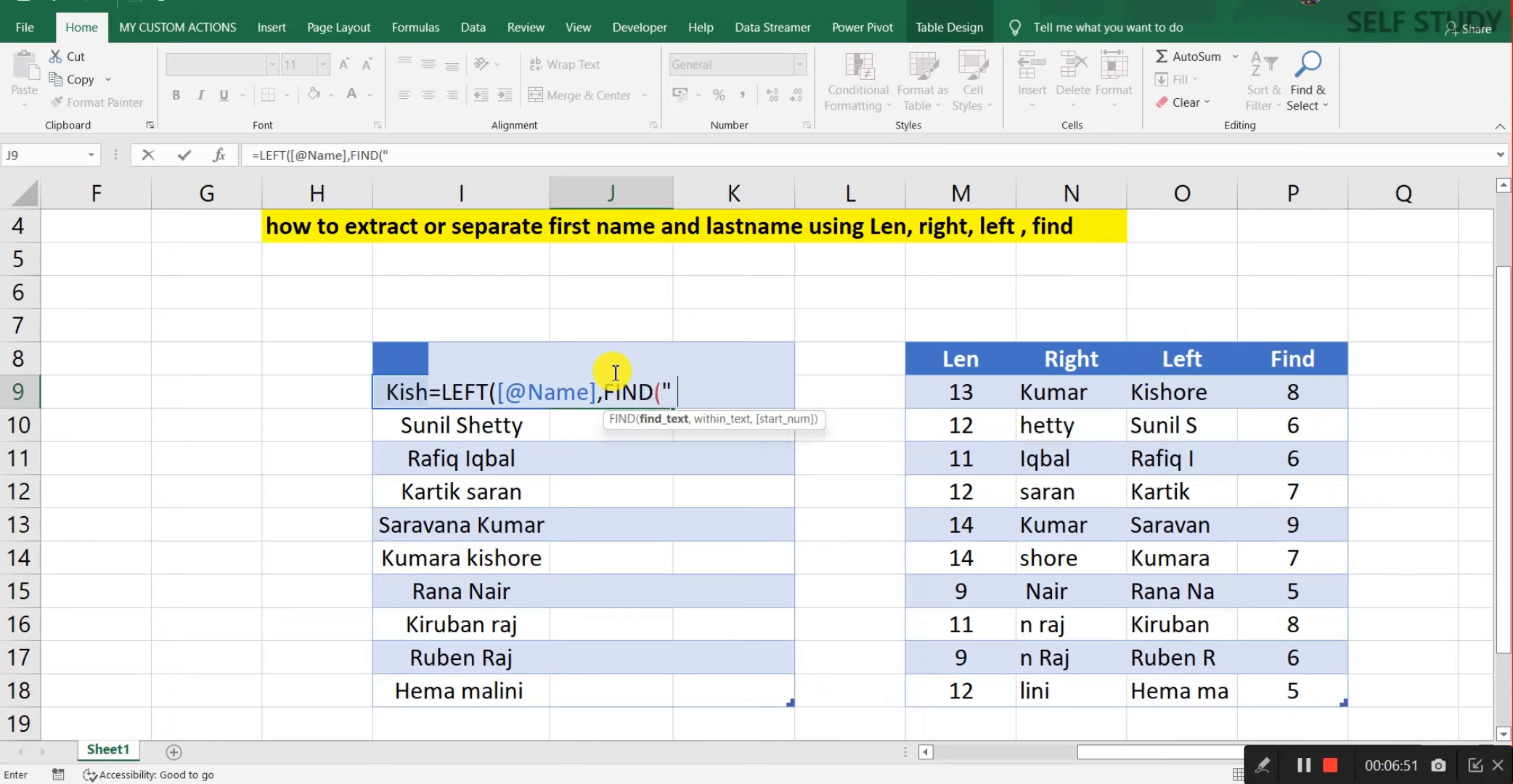
{"action": "type", "text": "\" \","}
{"action": "key", "text": "Left"}
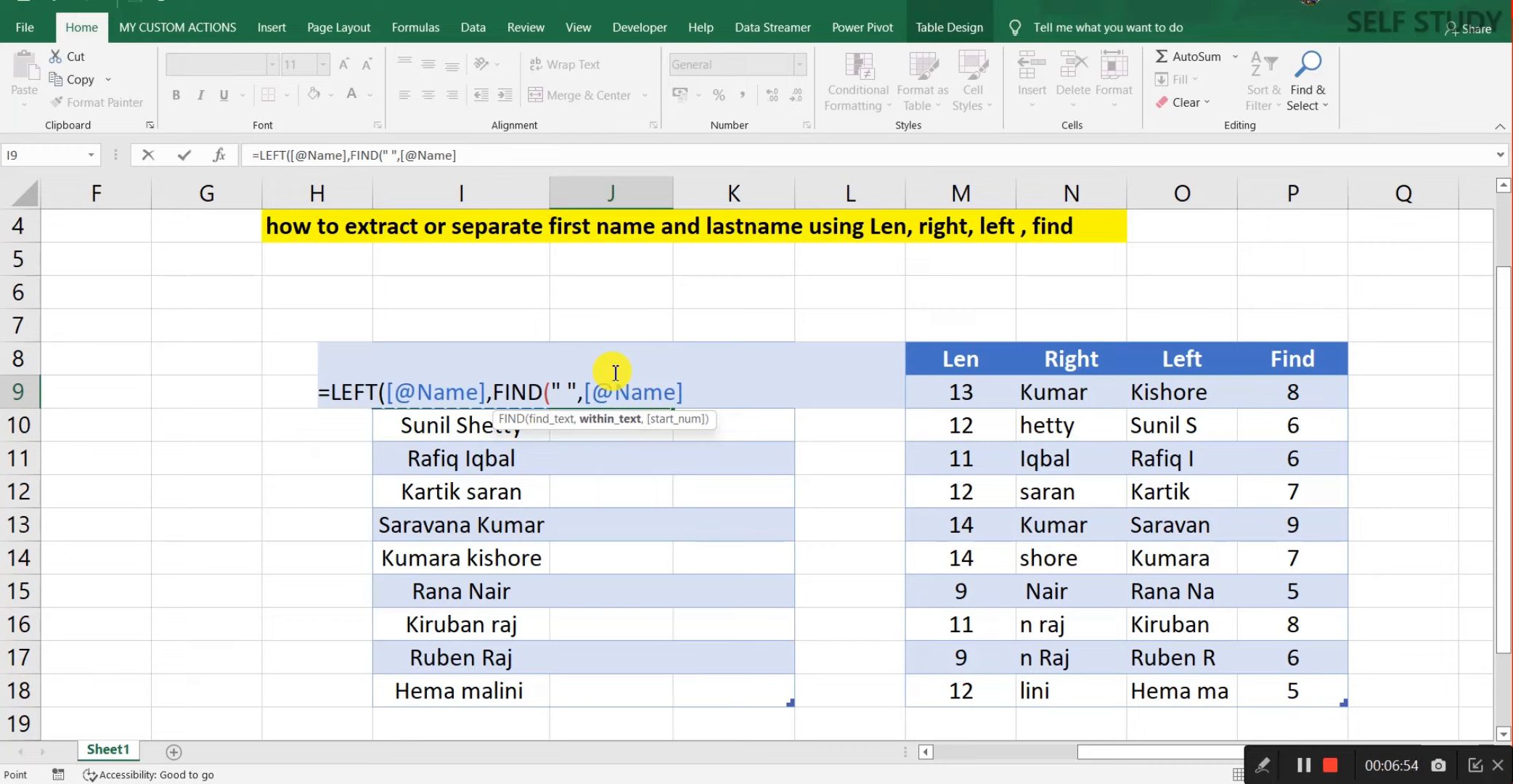
{"action": "type", "text": ",1"}
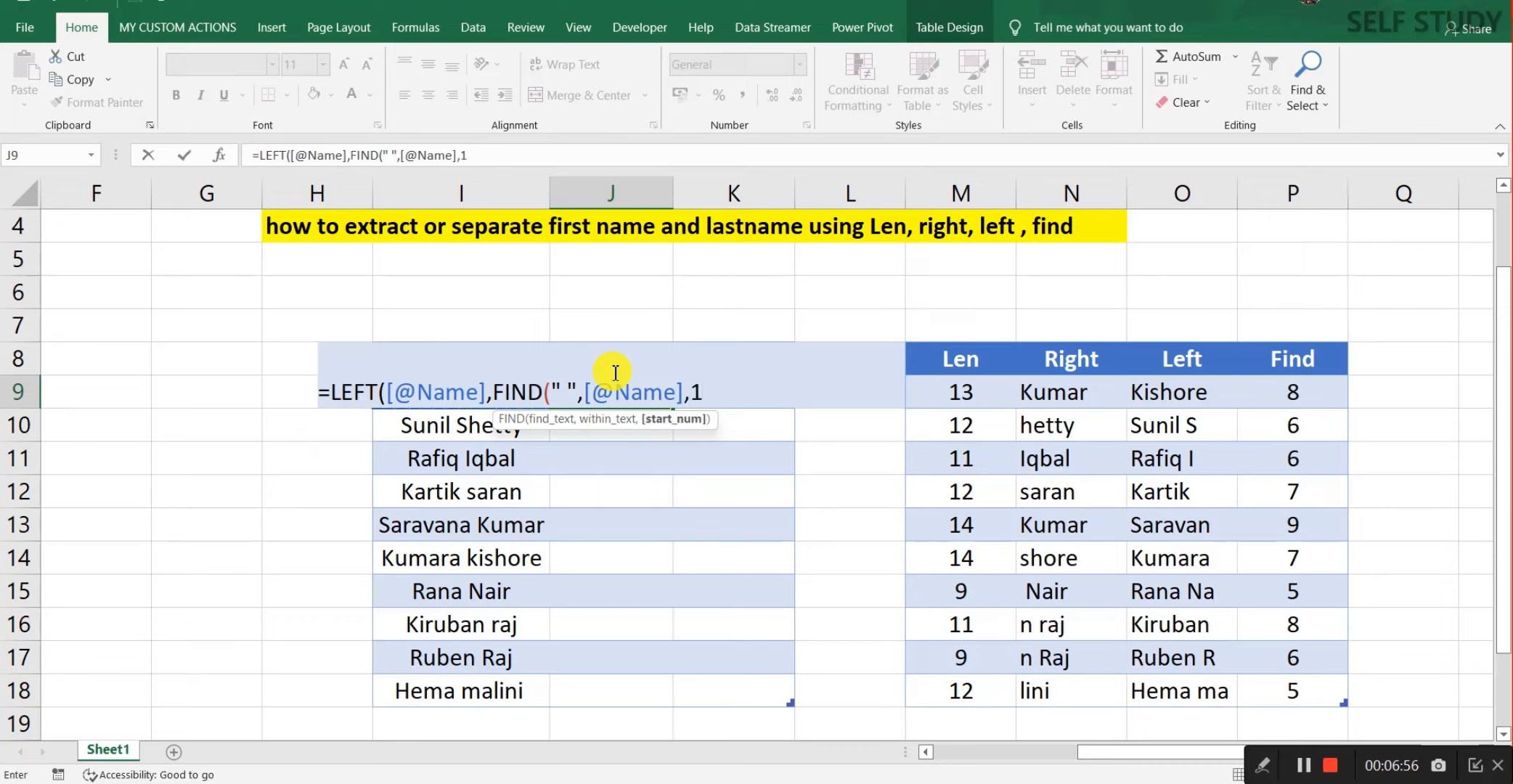
{"action": "type", "text": "))"}
{"action": "key", "text": "Return"}
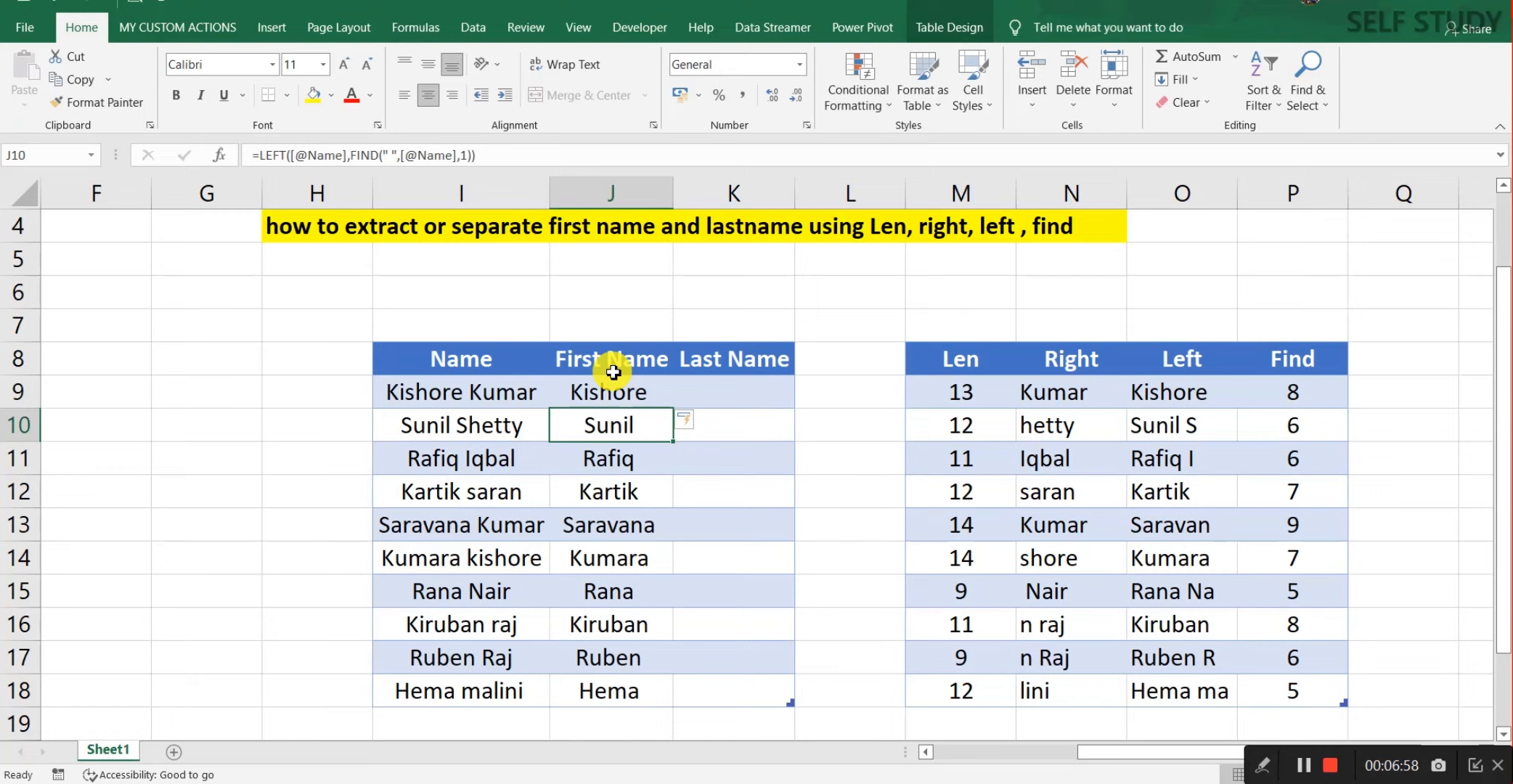
Step: Step through the First Name results to check them
{"action": "left_click", "coordinate": [614, 373]}
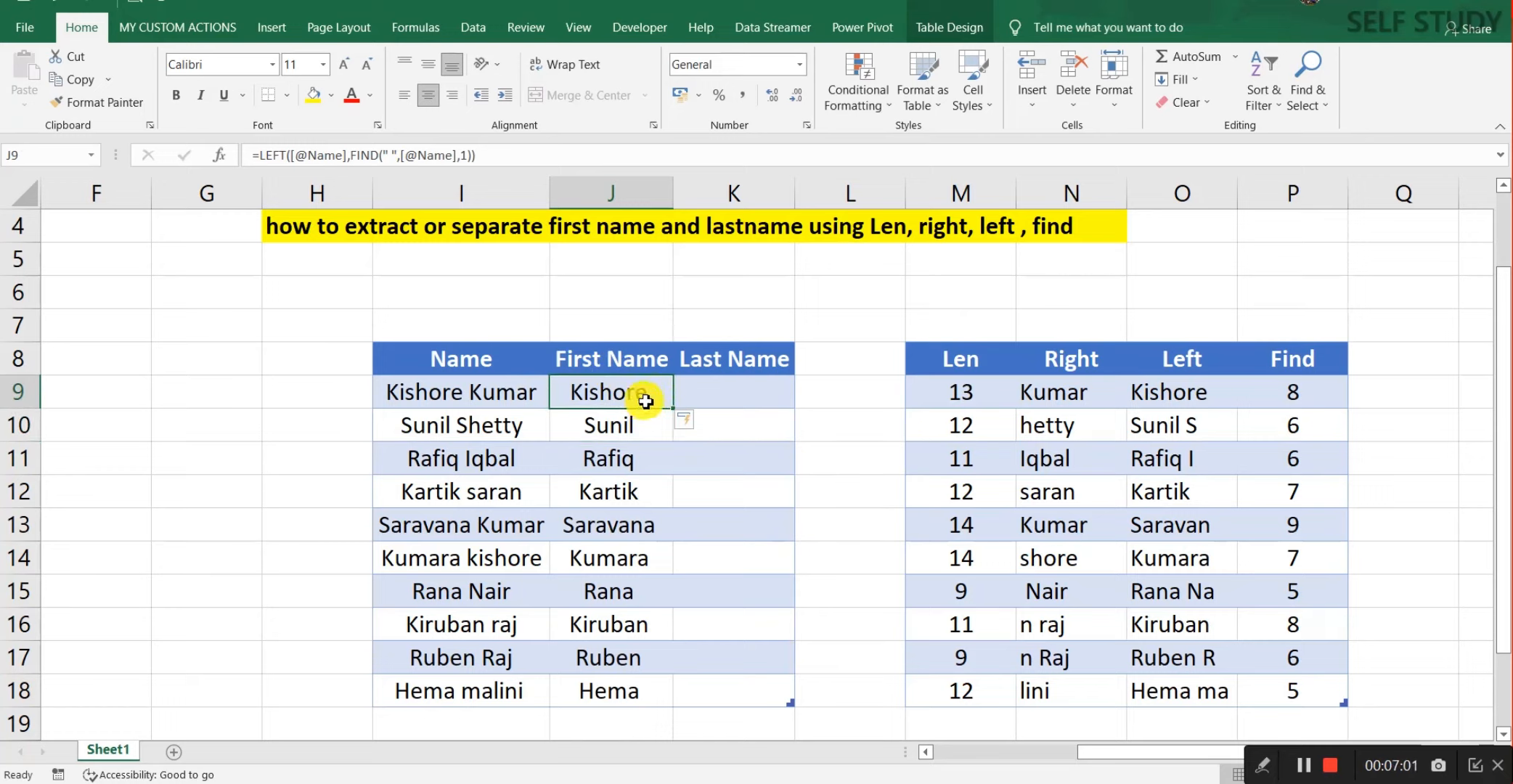
{"action": "left_click", "coordinate": [650, 428]}
{"action": "key", "text": "Down"}
{"action": "key", "text": "Down"}
{"action": "key", "text": "Down"}
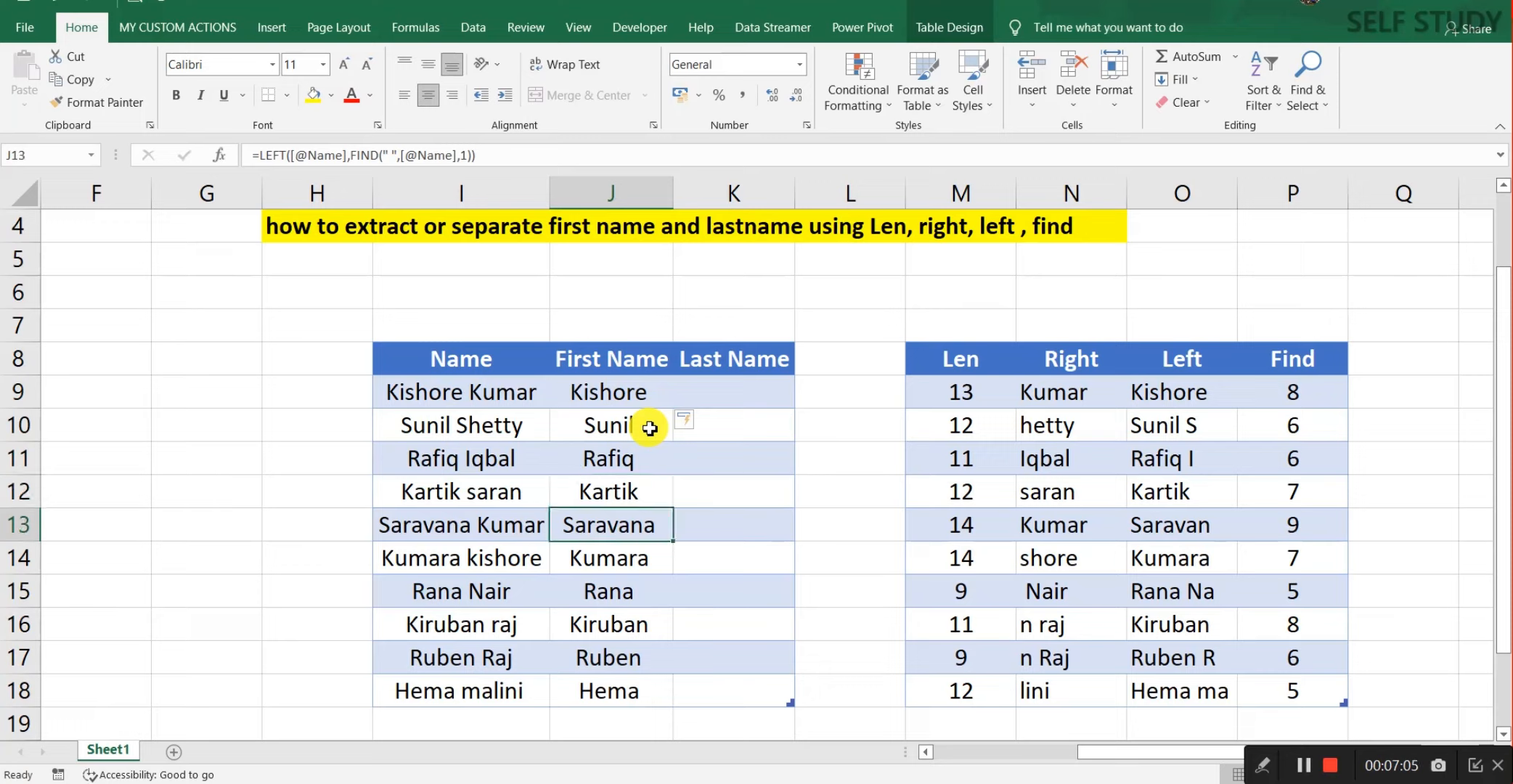
{"action": "key", "text": "Up"}
{"action": "key", "text": "Up"}
{"action": "key", "text": "Up"}
{"action": "key", "text": "Up"}
{"action": "key", "text": "Down"}
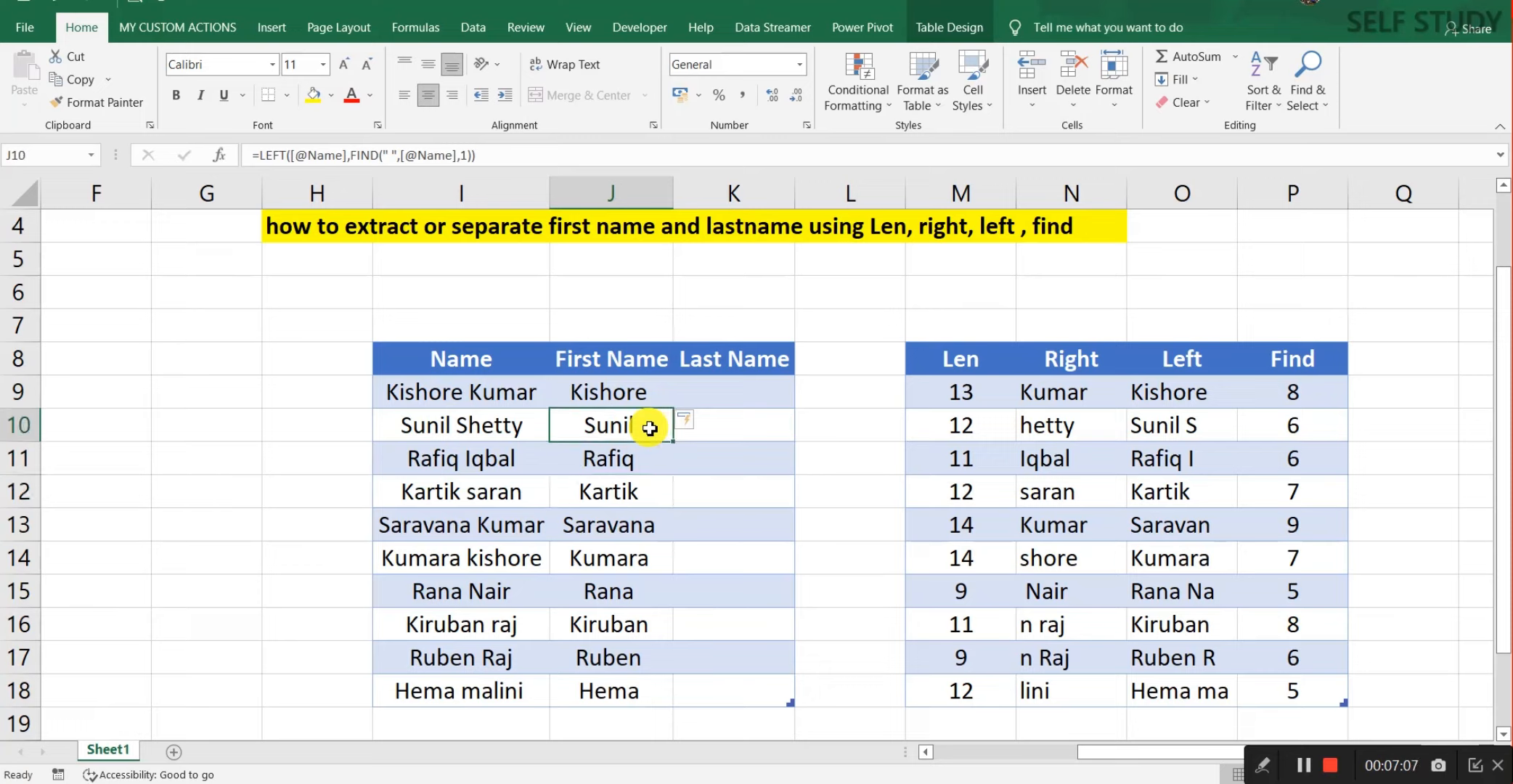
{"action": "key", "text": "Up"}
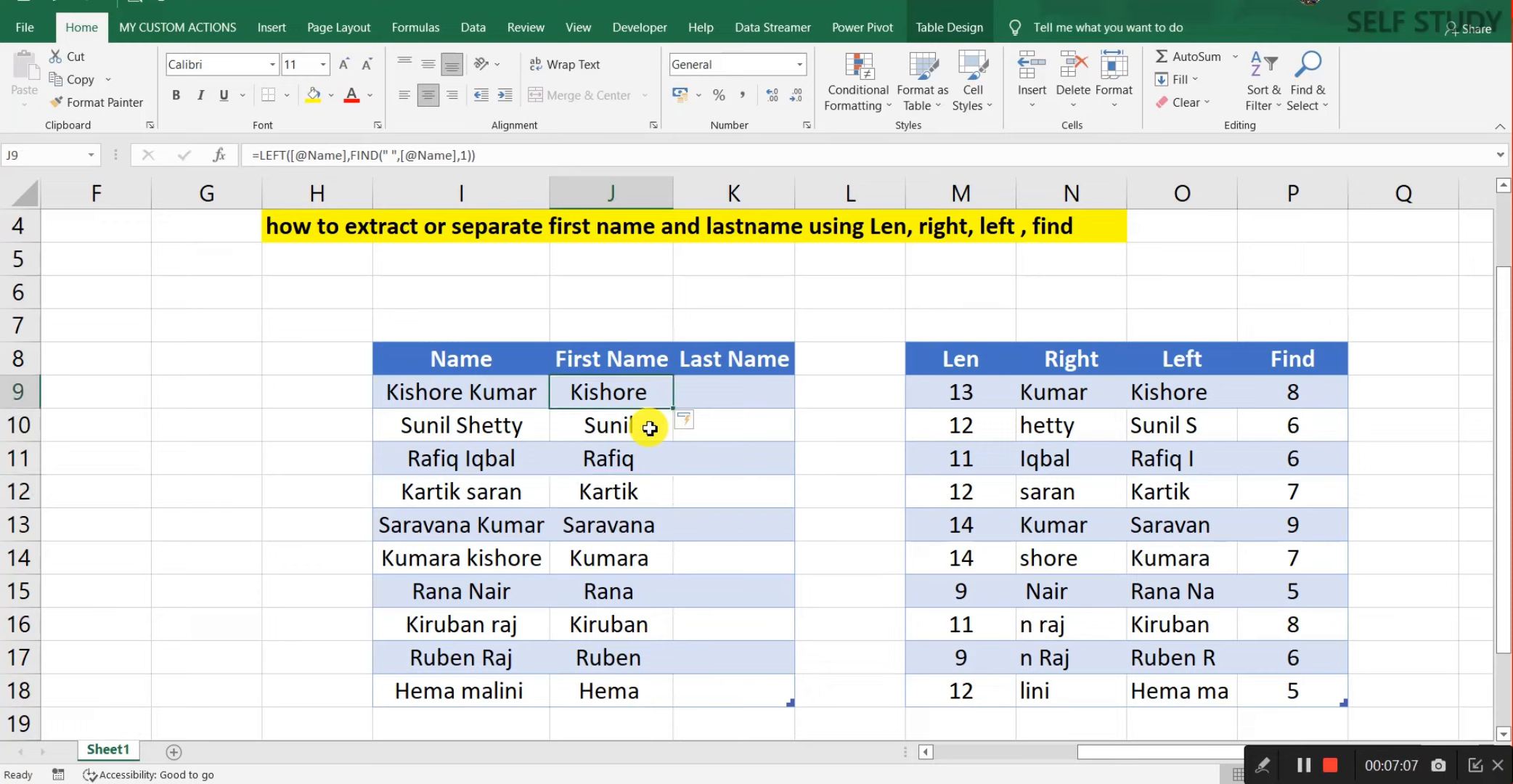
{"action": "left_click", "coordinate": [218, 159]}
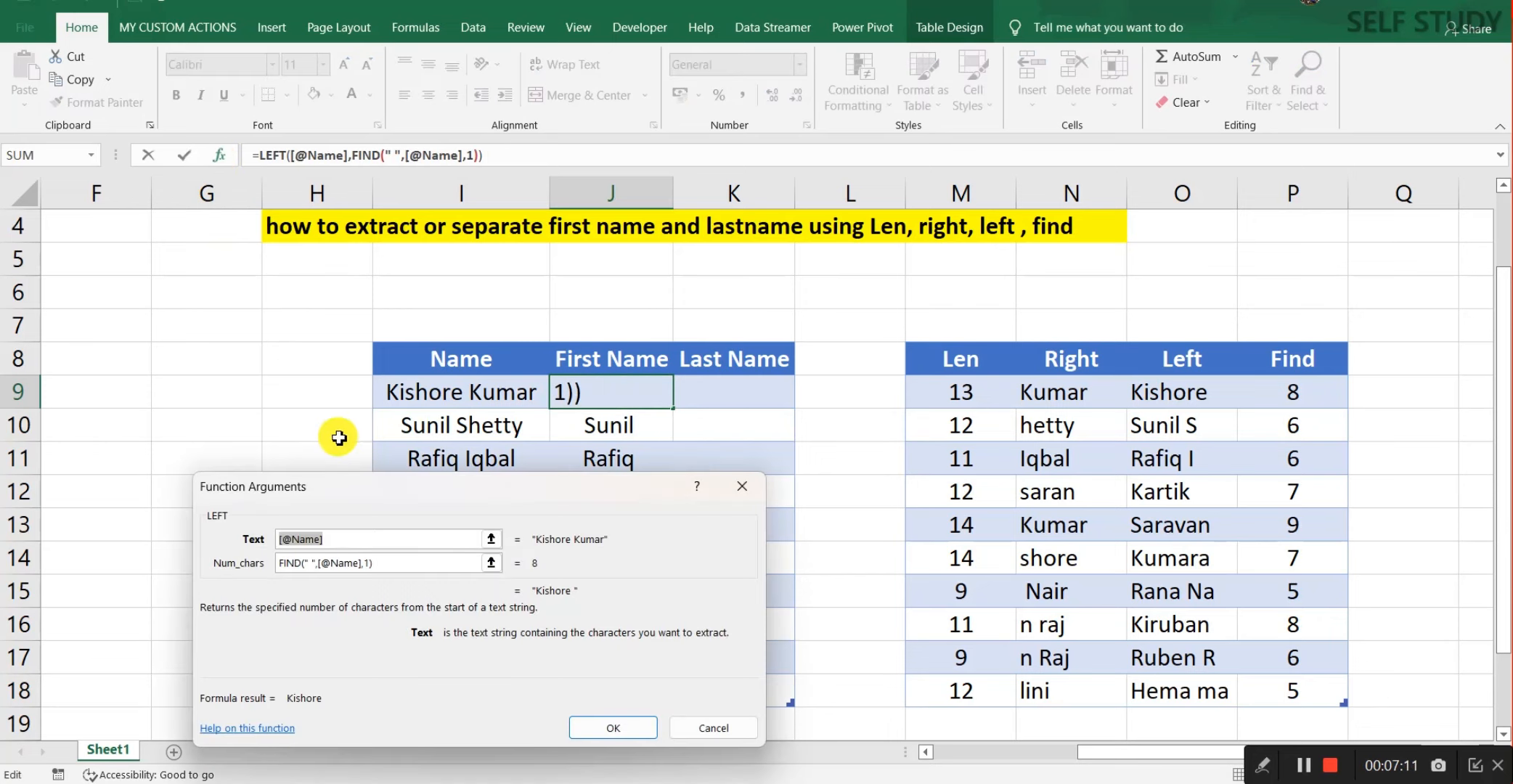
{"action": "left_click_drag", "start_coordinate": [476, 506], "coordinate": [1035, 271]}
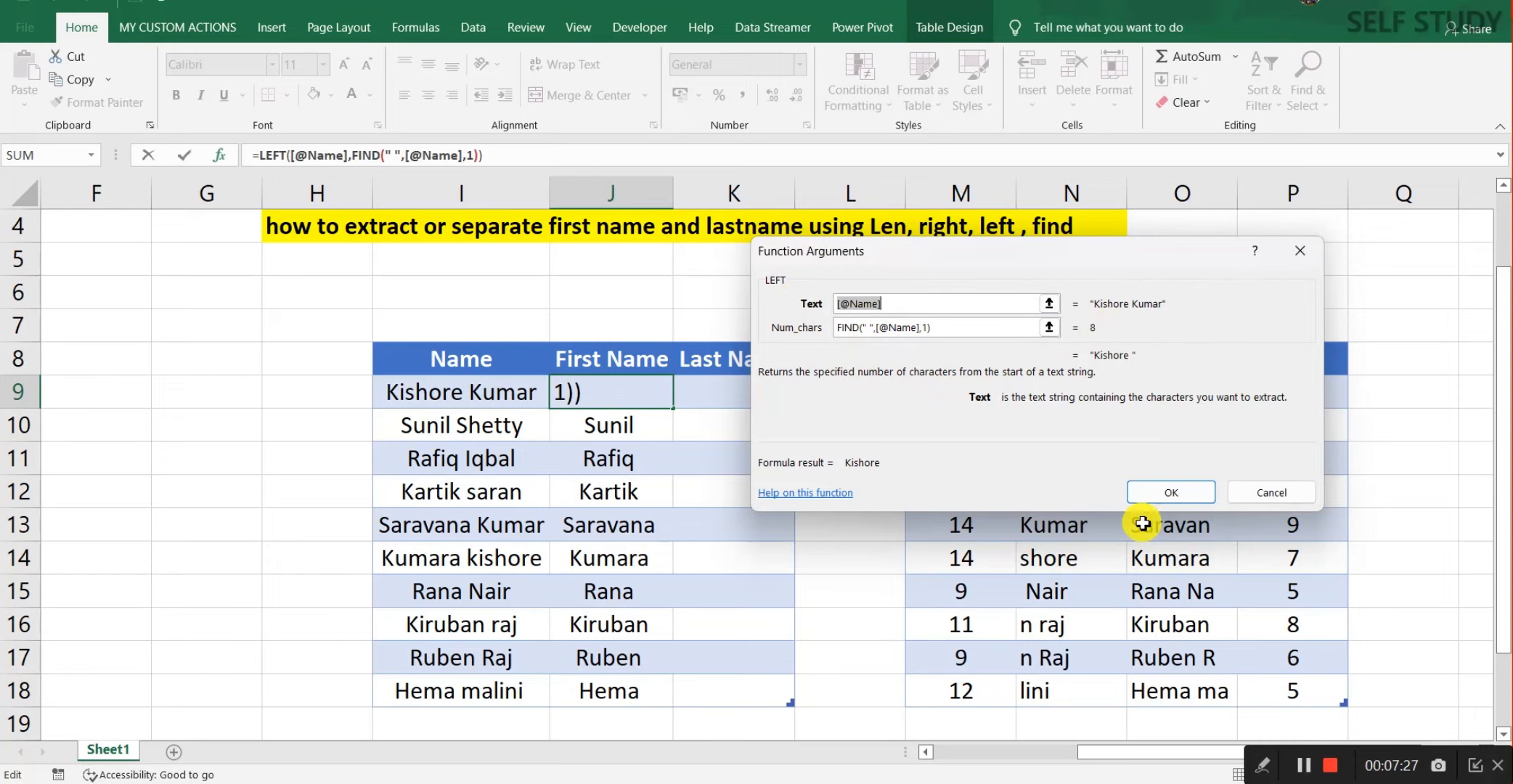
{"action": "left_click", "coordinate": [1263, 766]}
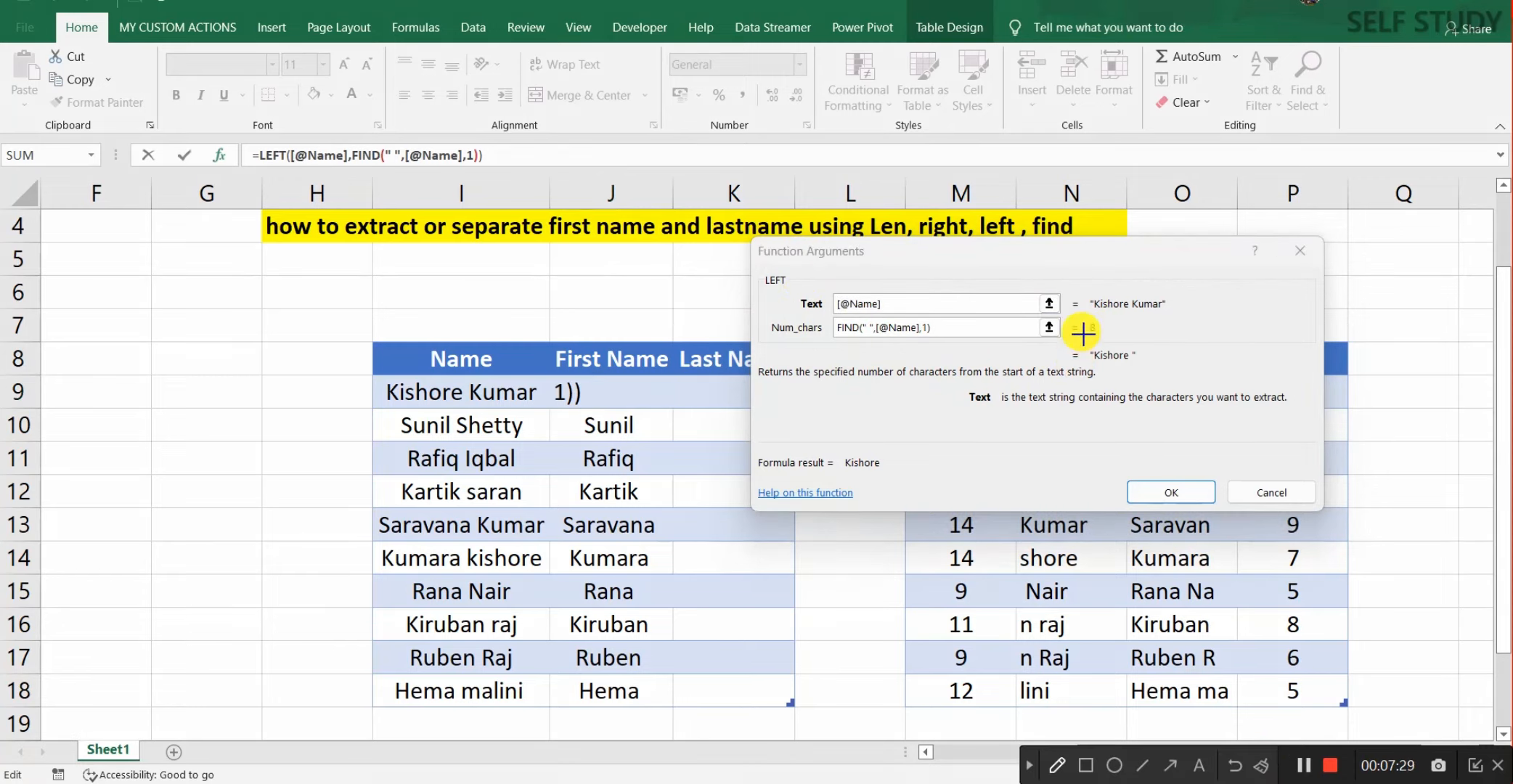
{"action": "left_click_drag", "start_coordinate": [1087, 324], "coordinate": [1114, 340]}
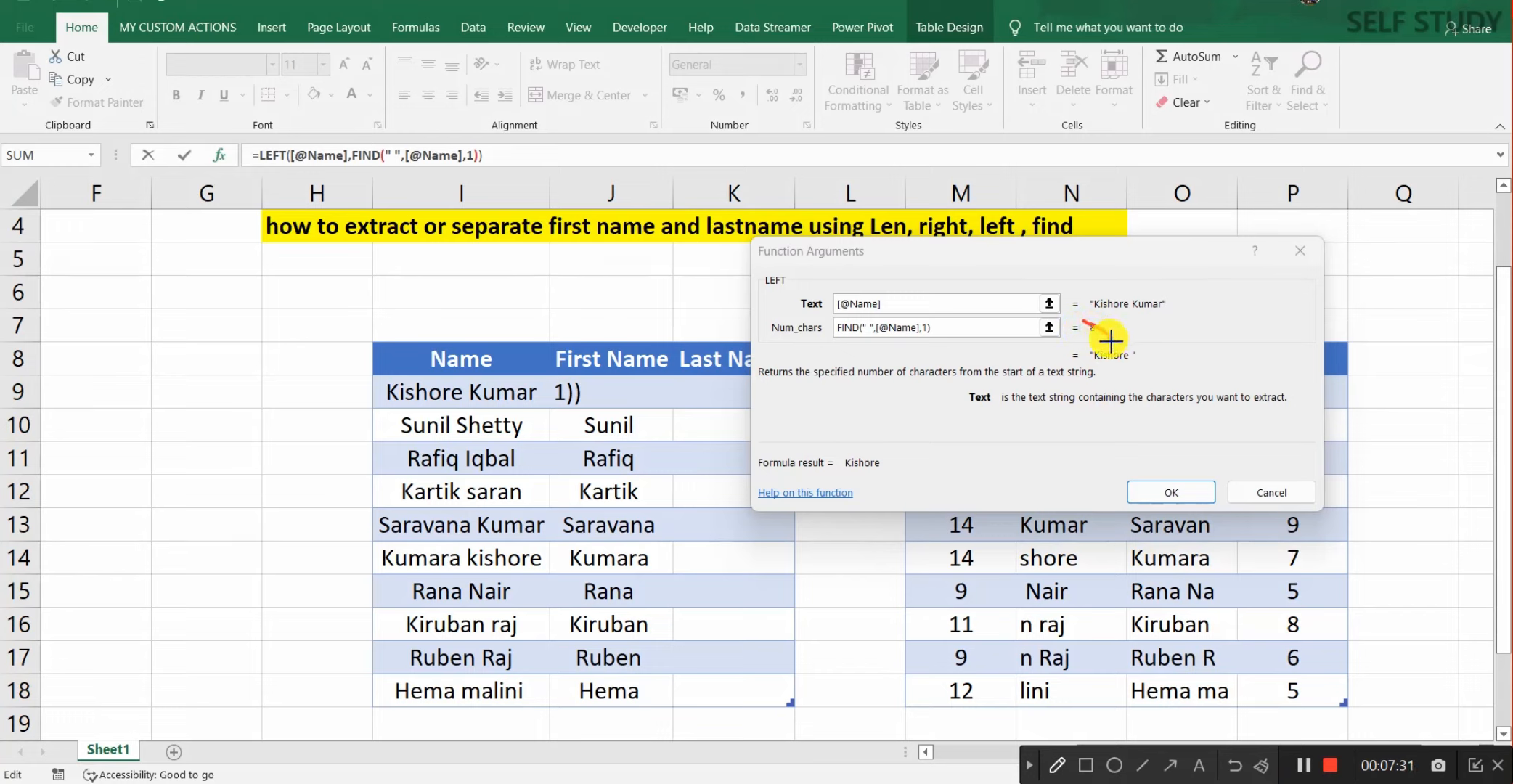
{"action": "left_click", "coordinate": [1261, 765]}
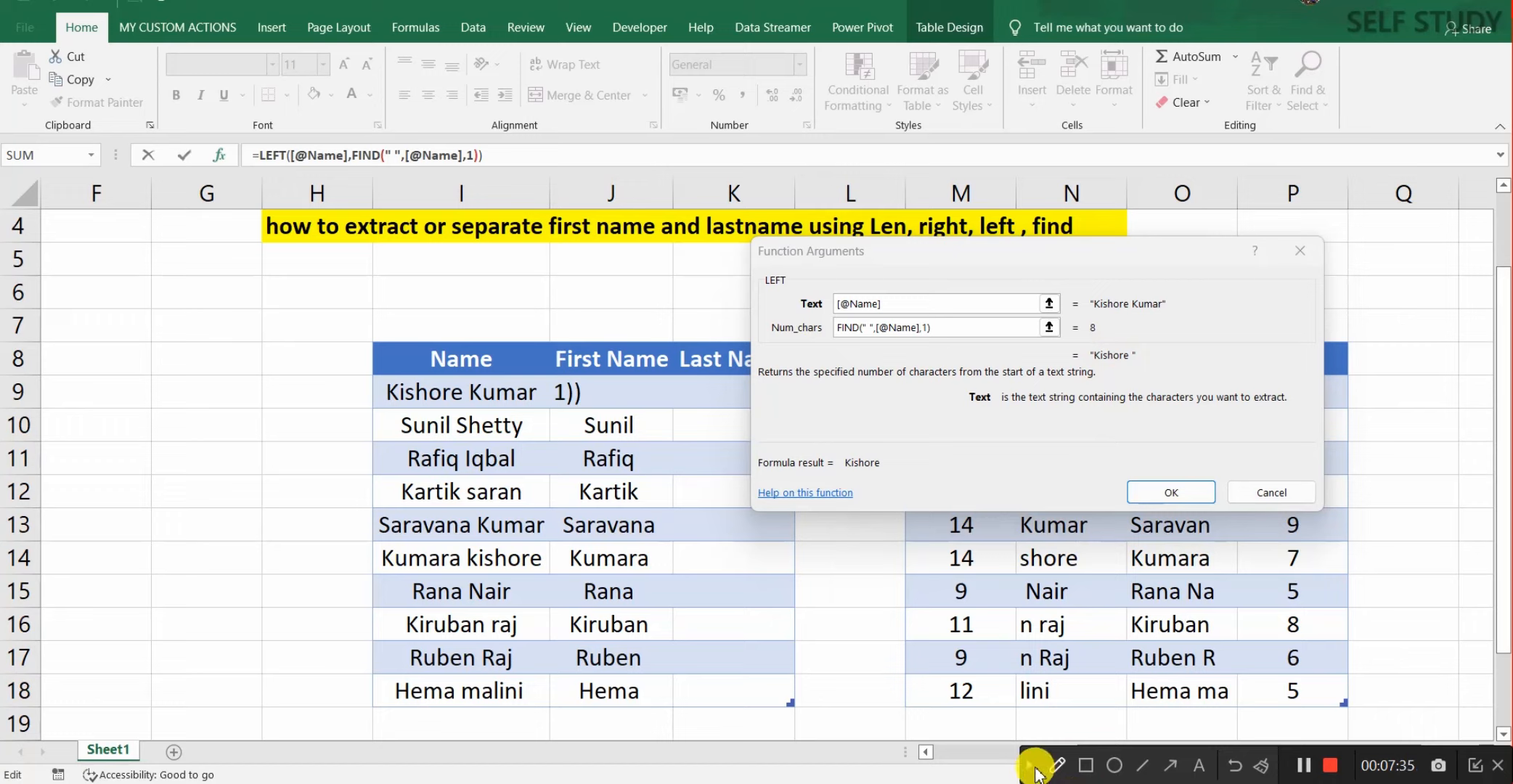
{"action": "left_click", "coordinate": [1032, 770]}
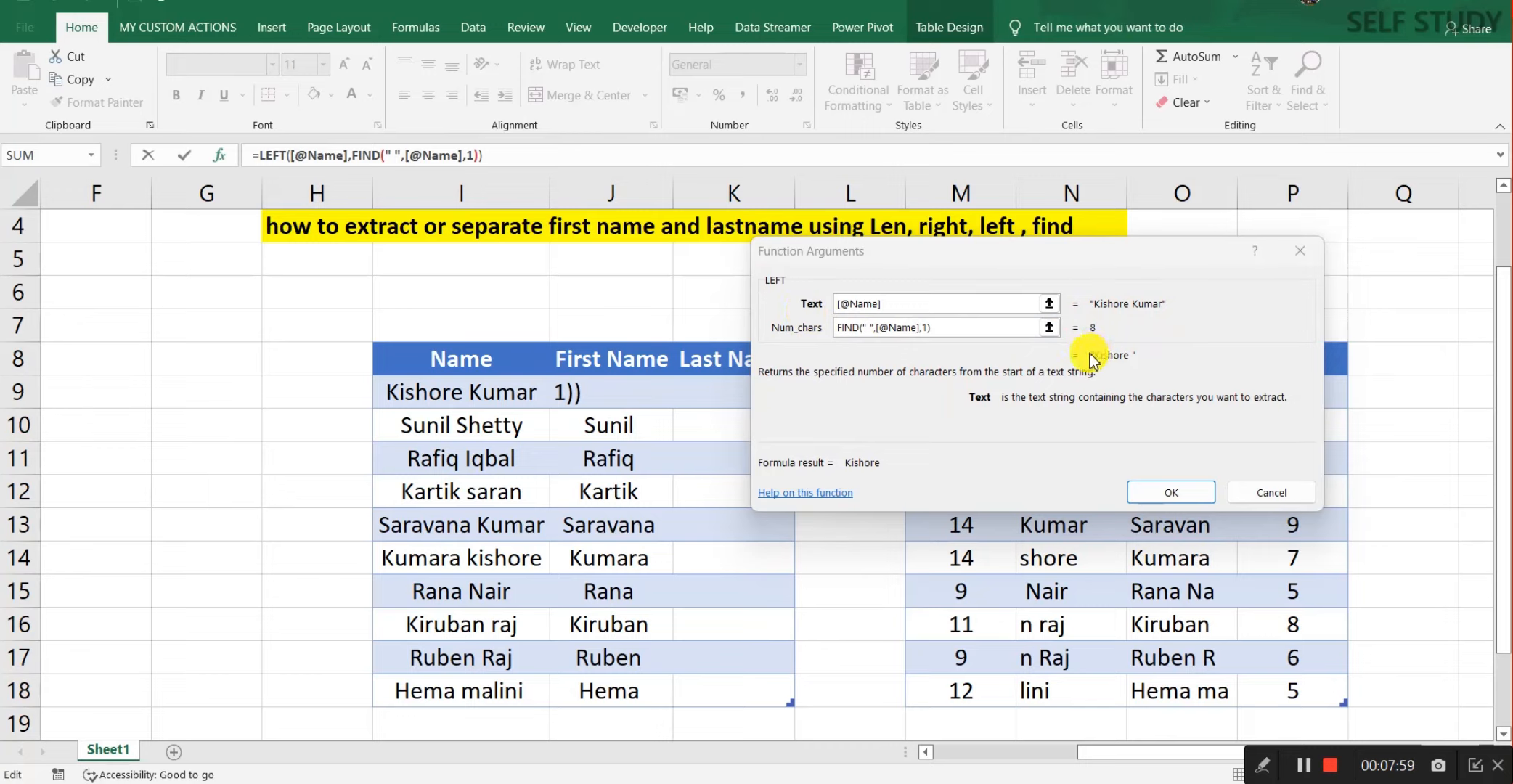
{"action": "left_click", "coordinate": [1172, 493]}
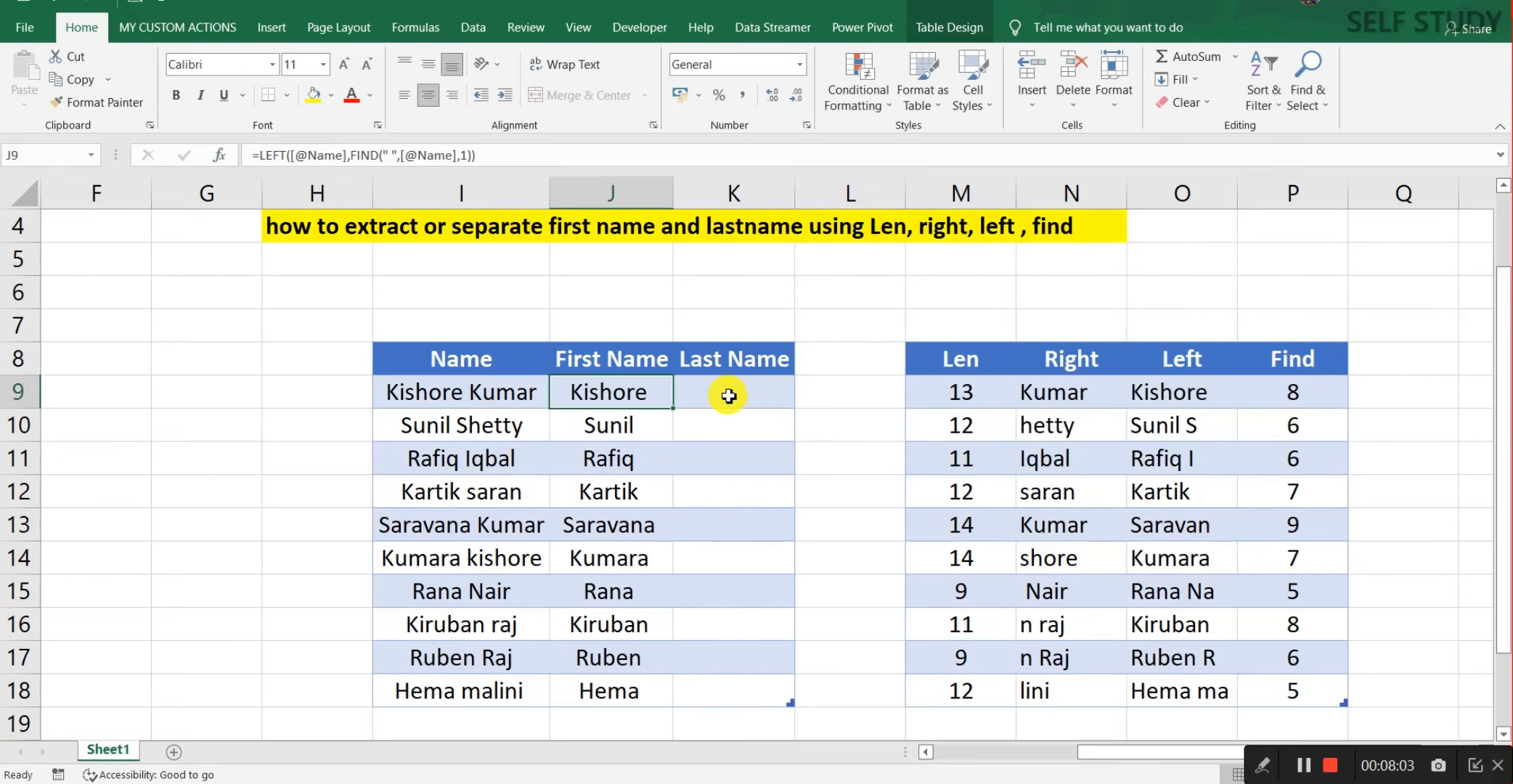
{"action": "left_click", "coordinate": [729, 396]}
{"action": "type", "text": "="}
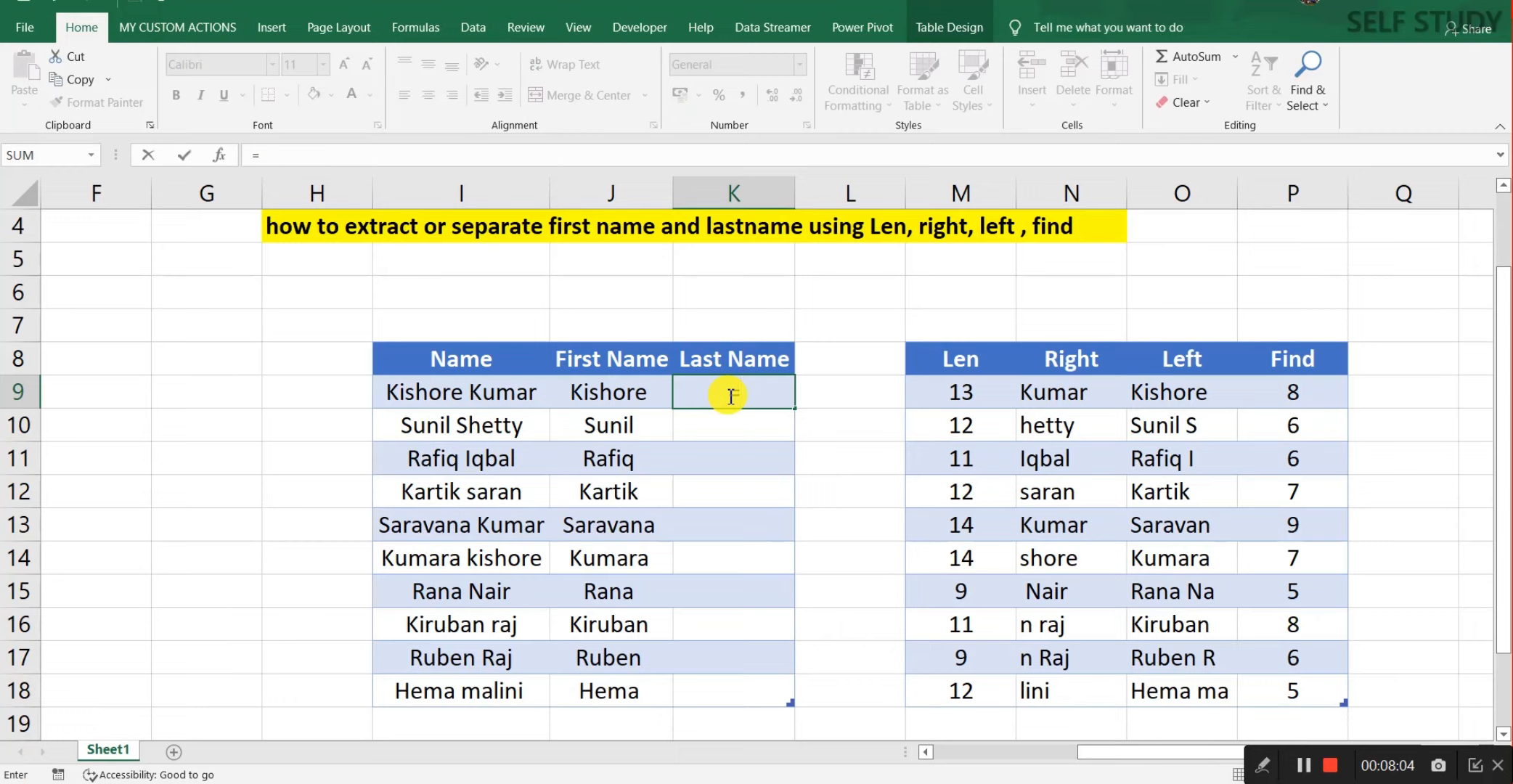
{"action": "type", "text": "rig"}
{"action": "key", "text": "Tab"}
{"action": "key", "text": "Left"}
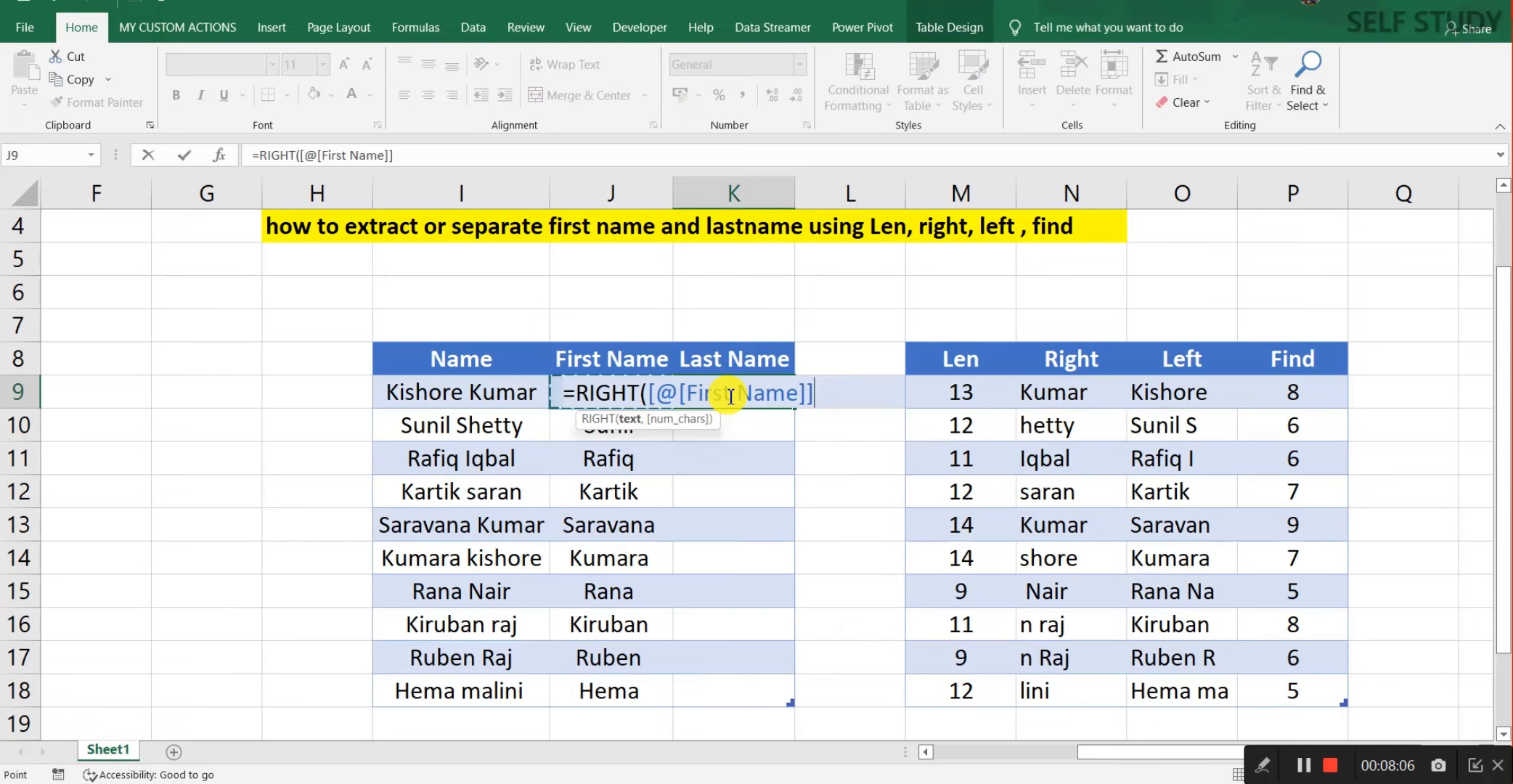
{"action": "key", "text": "Left"}
{"action": "type", "text": ",find("}
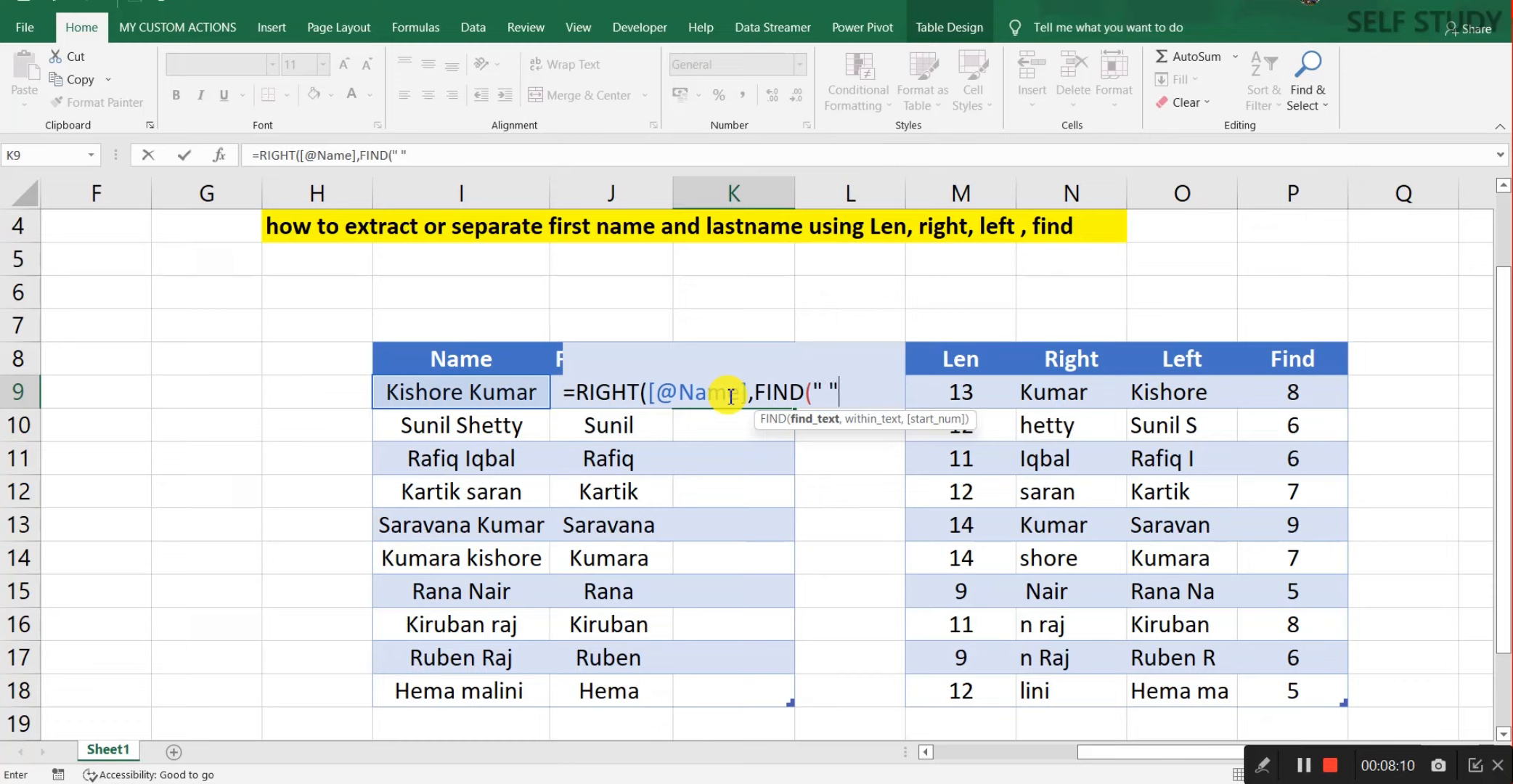
{"action": "type", "text": "\" \","}
{"action": "key", "text": "Left"}
{"action": "key", "text": "Left"}
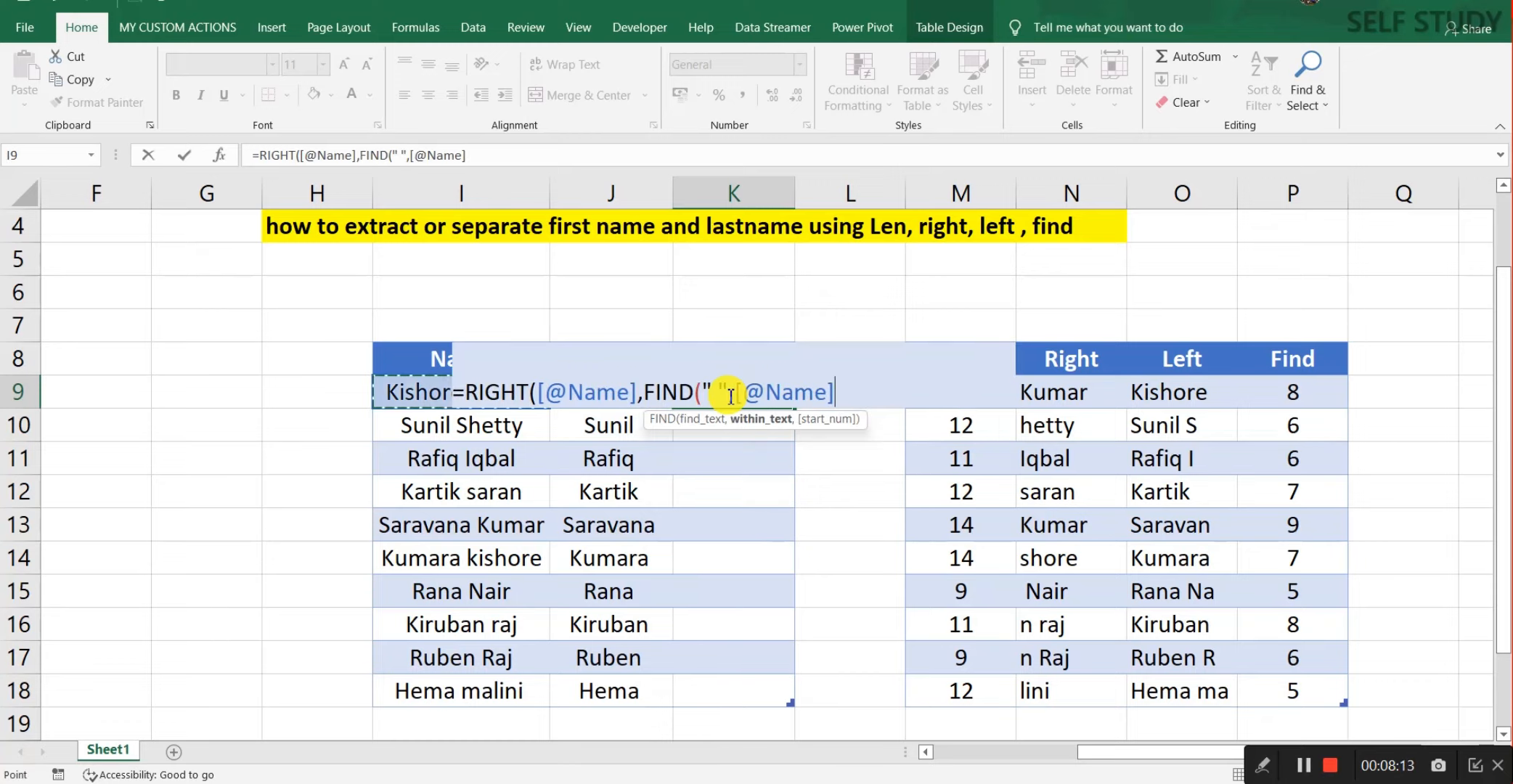
{"action": "type", "text": ",1"}
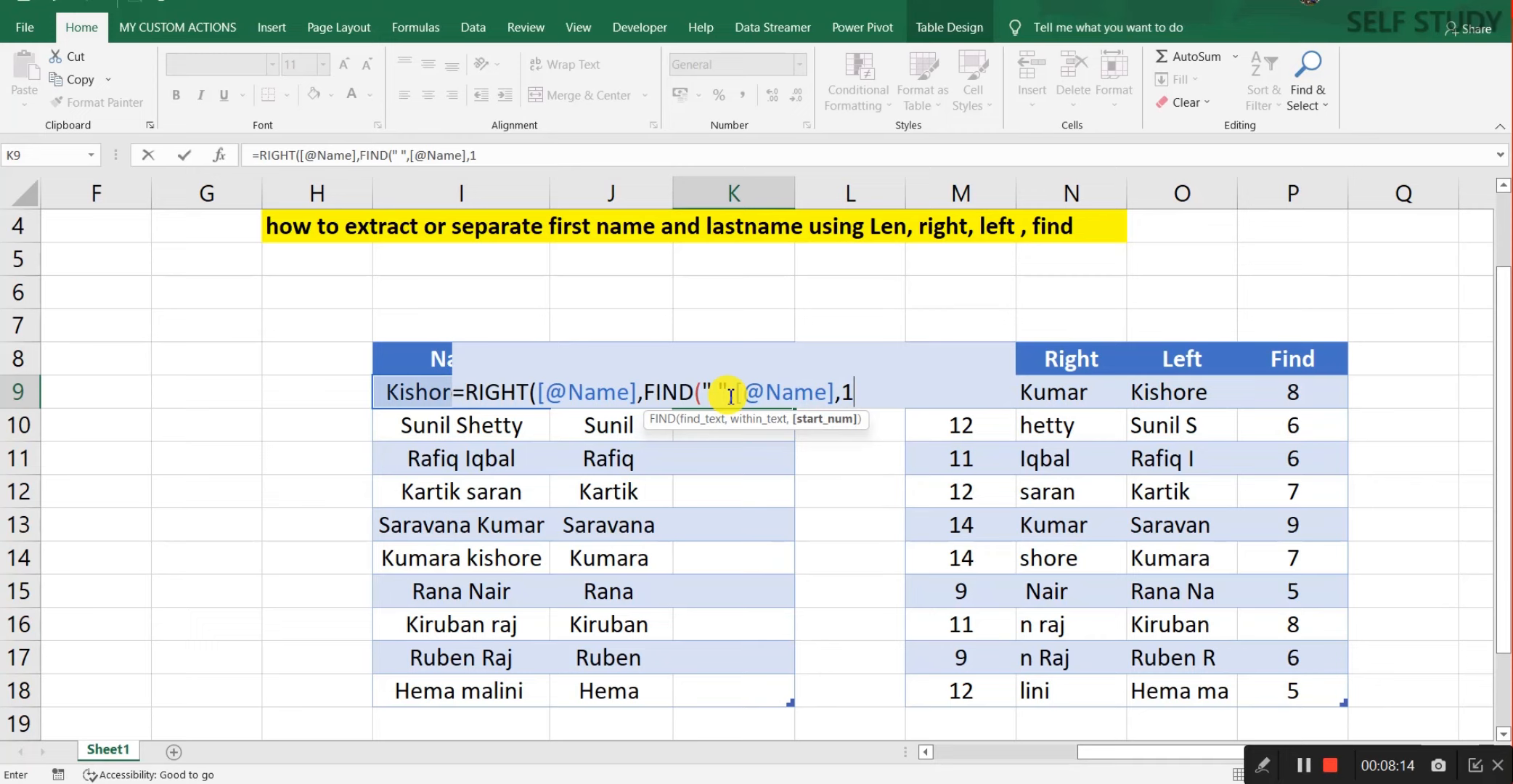
{"action": "type", "text": "))"}
{"action": "key", "text": "Return"}
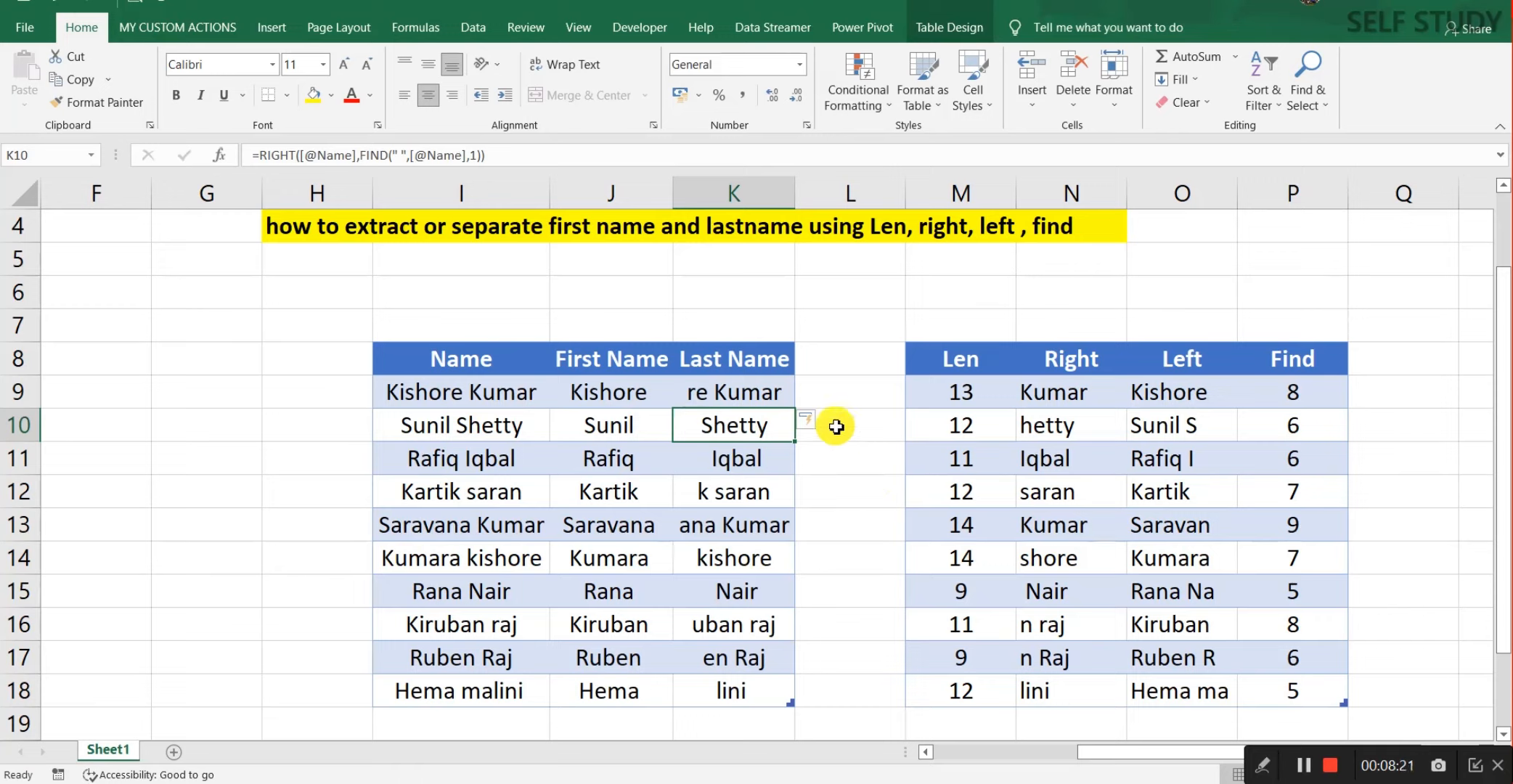
{"action": "left_click", "coordinate": [764, 391]}
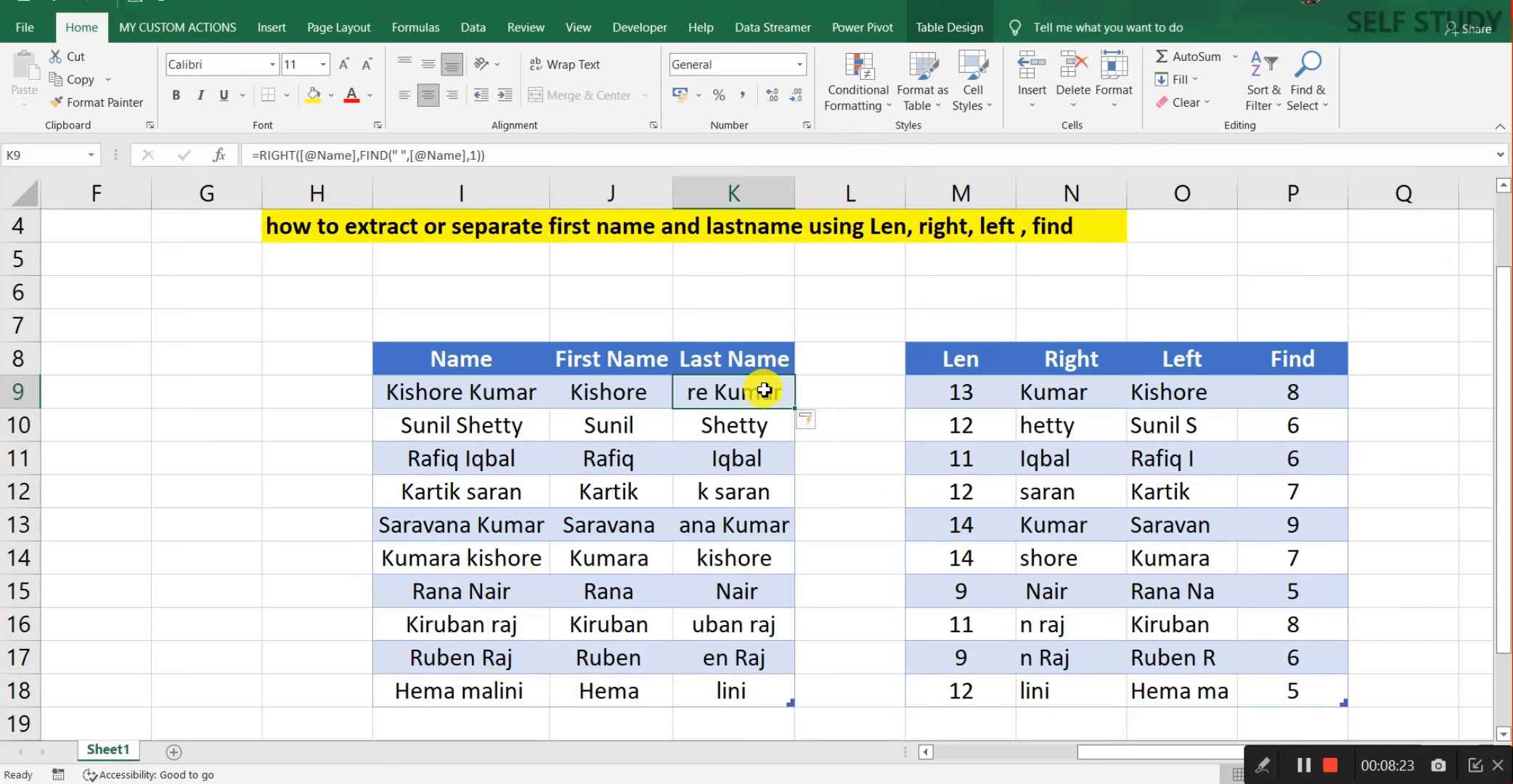
{"action": "left_click", "coordinate": [1078, 392]}
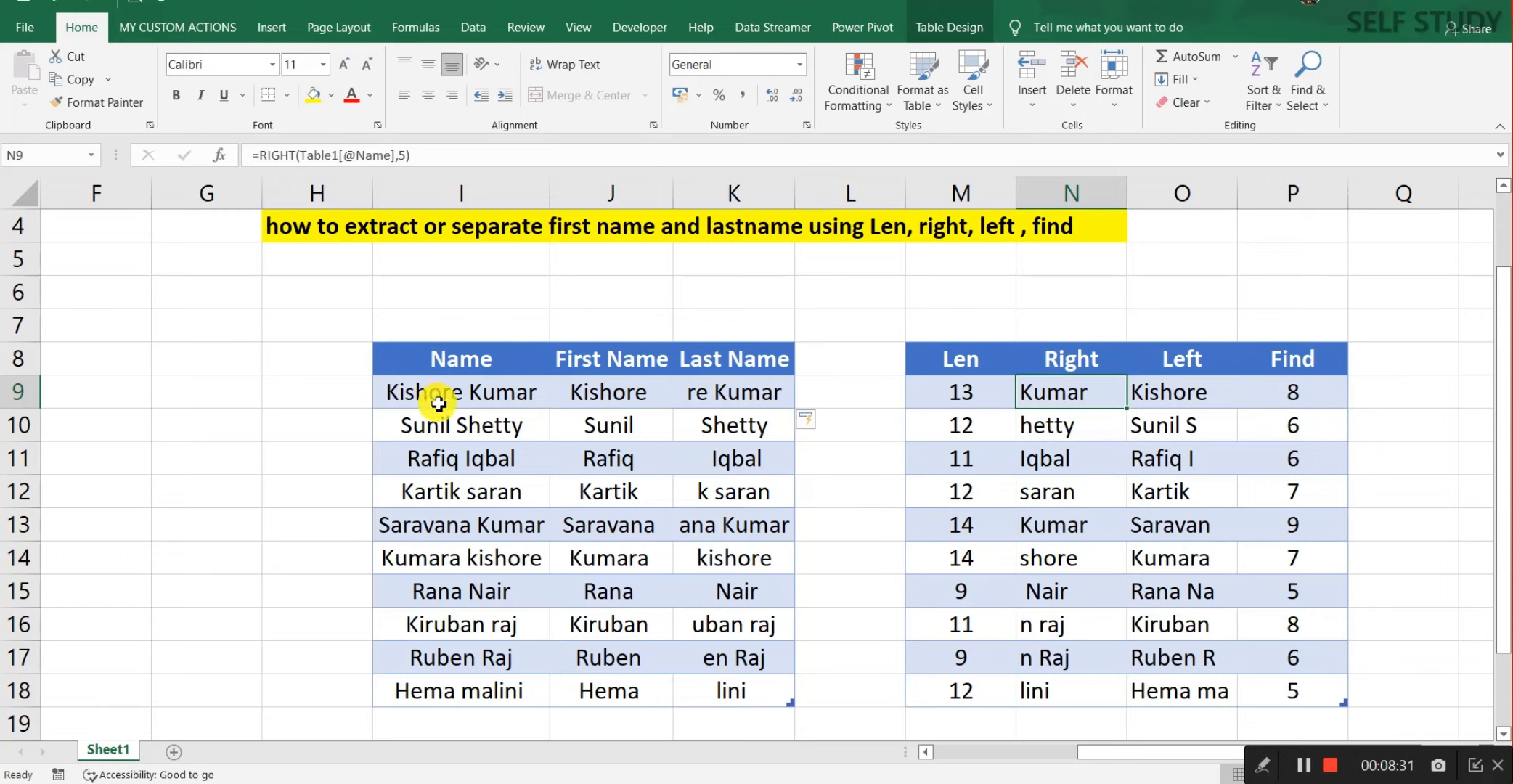
{"action": "left_click", "coordinate": [1333, 388]}
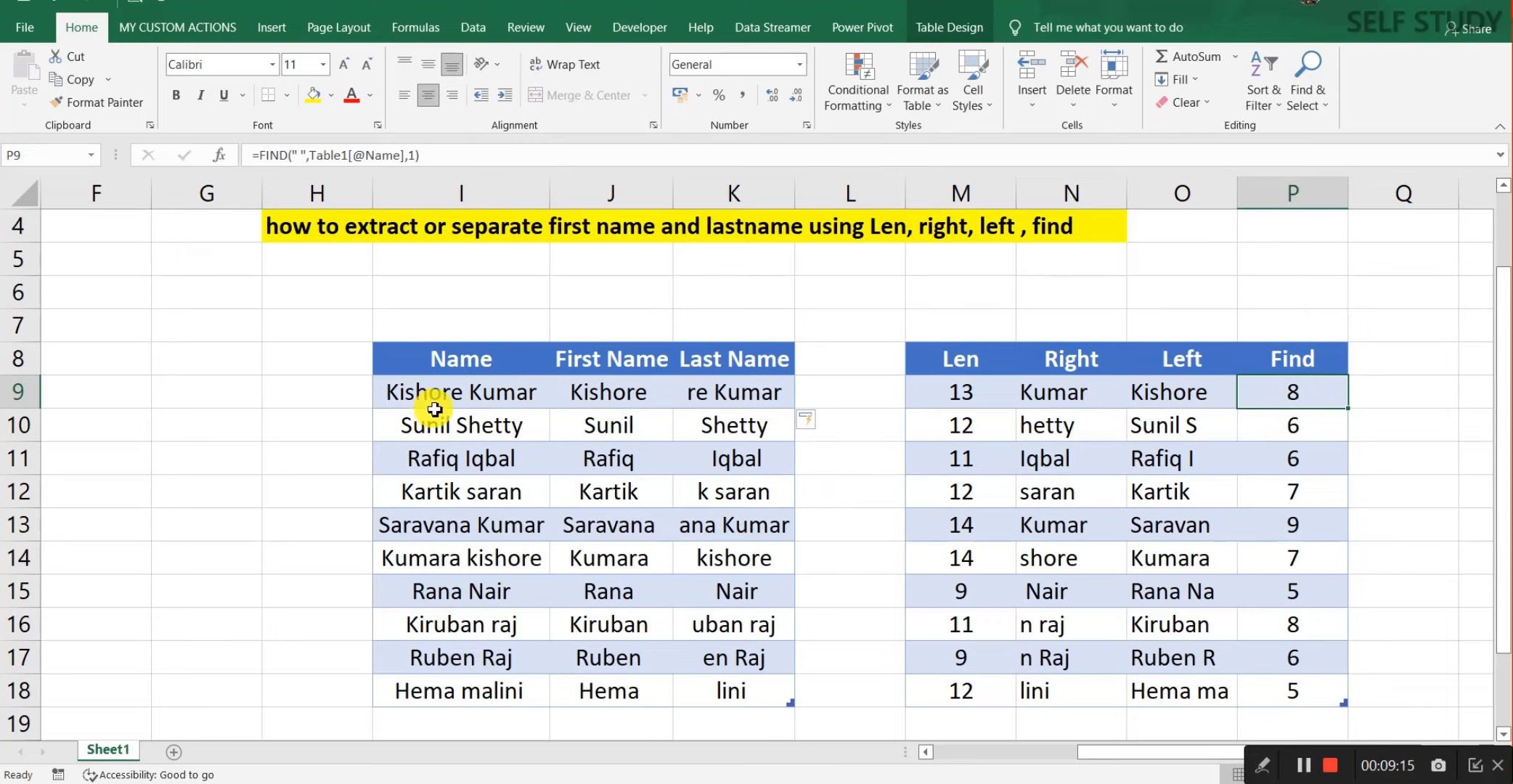
{"action": "left_click", "coordinate": [753, 391]}
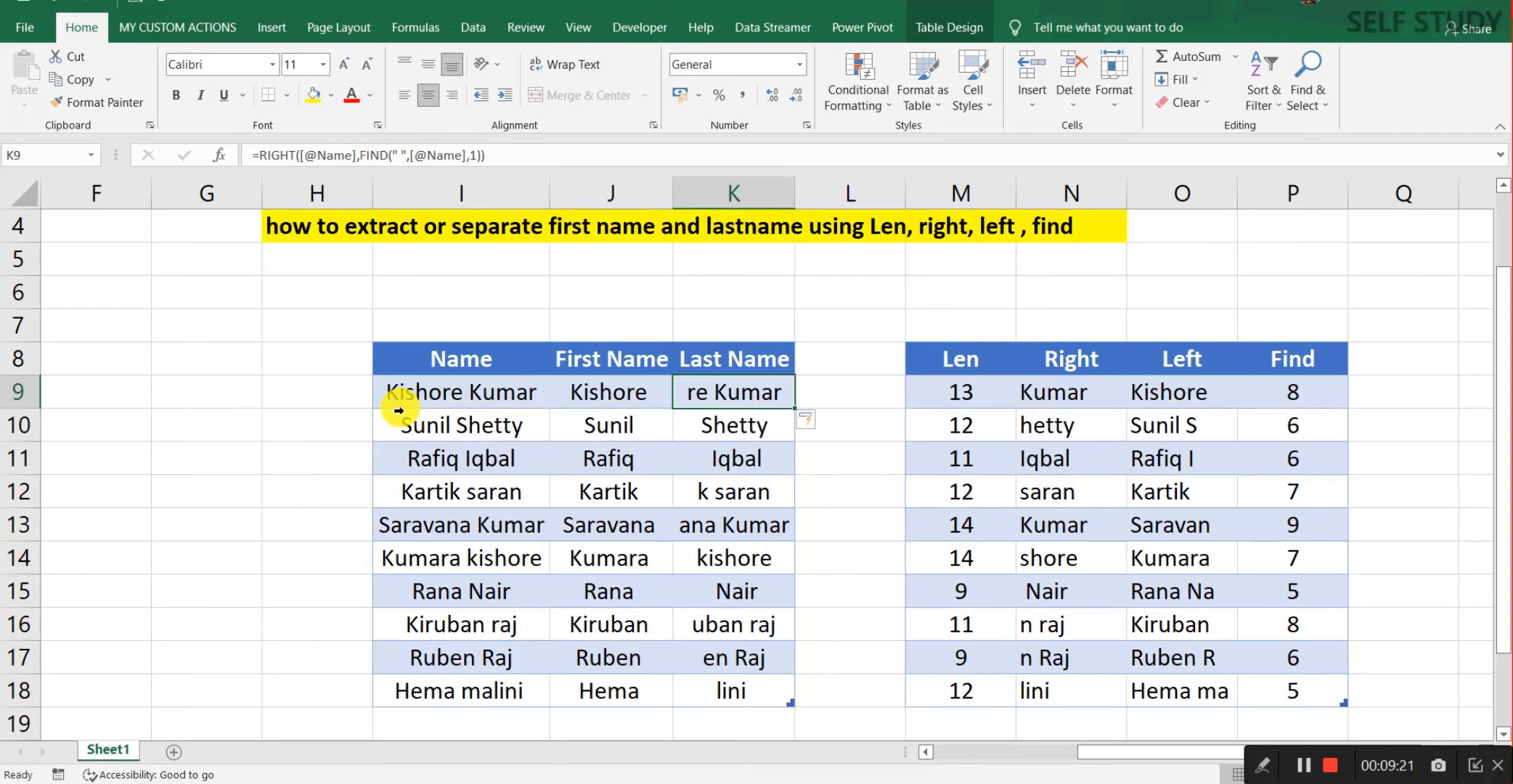
Step: Inspect K9's Function Arguments, cancel the formula edit, and delete K9's faulty formula
{"action": "left_click", "coordinate": [220, 156]}
{"action": "left_click_drag", "start_coordinate": [1088, 254], "coordinate": [936, 230]}
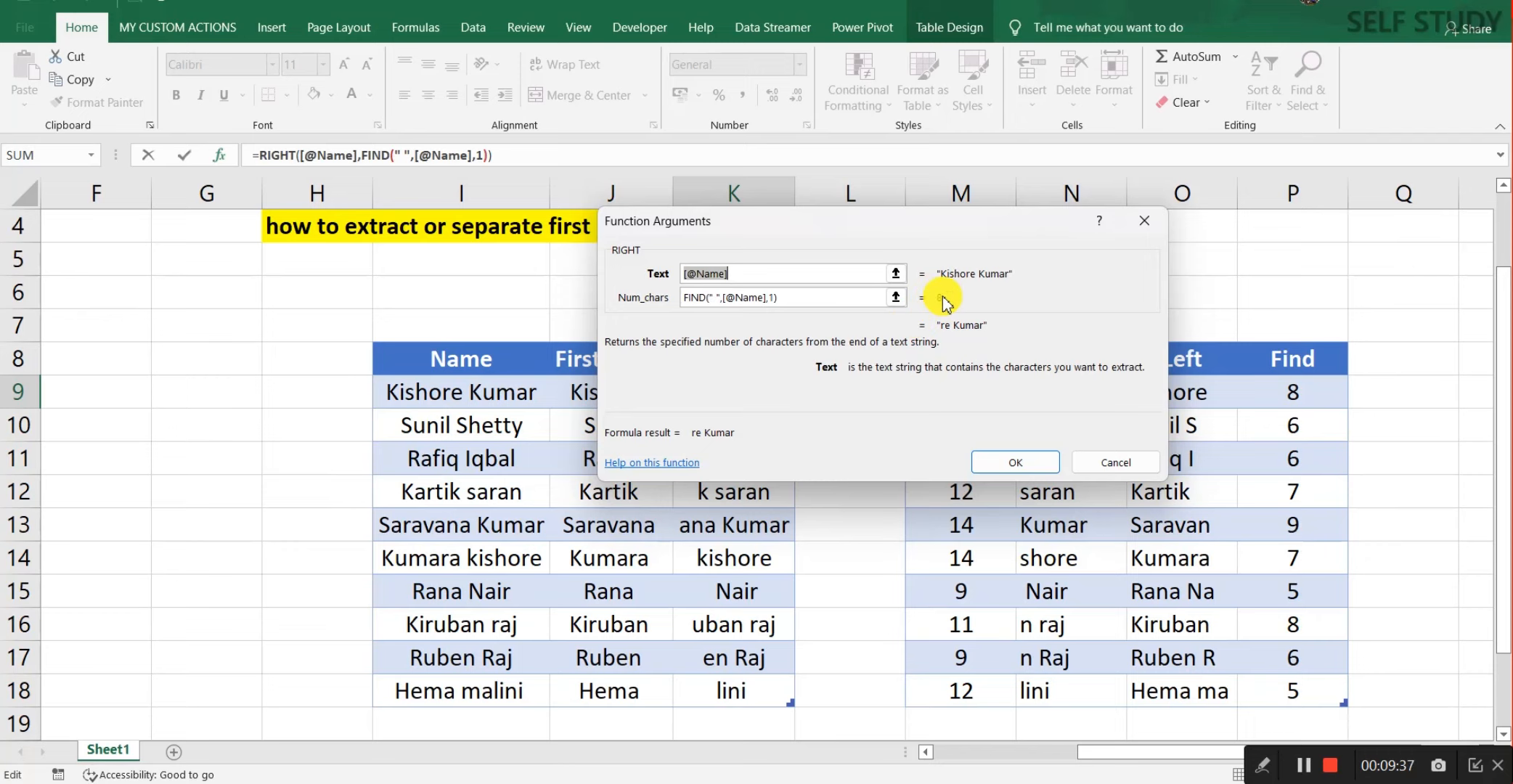
{"action": "left_click", "coordinate": [1143, 238]}
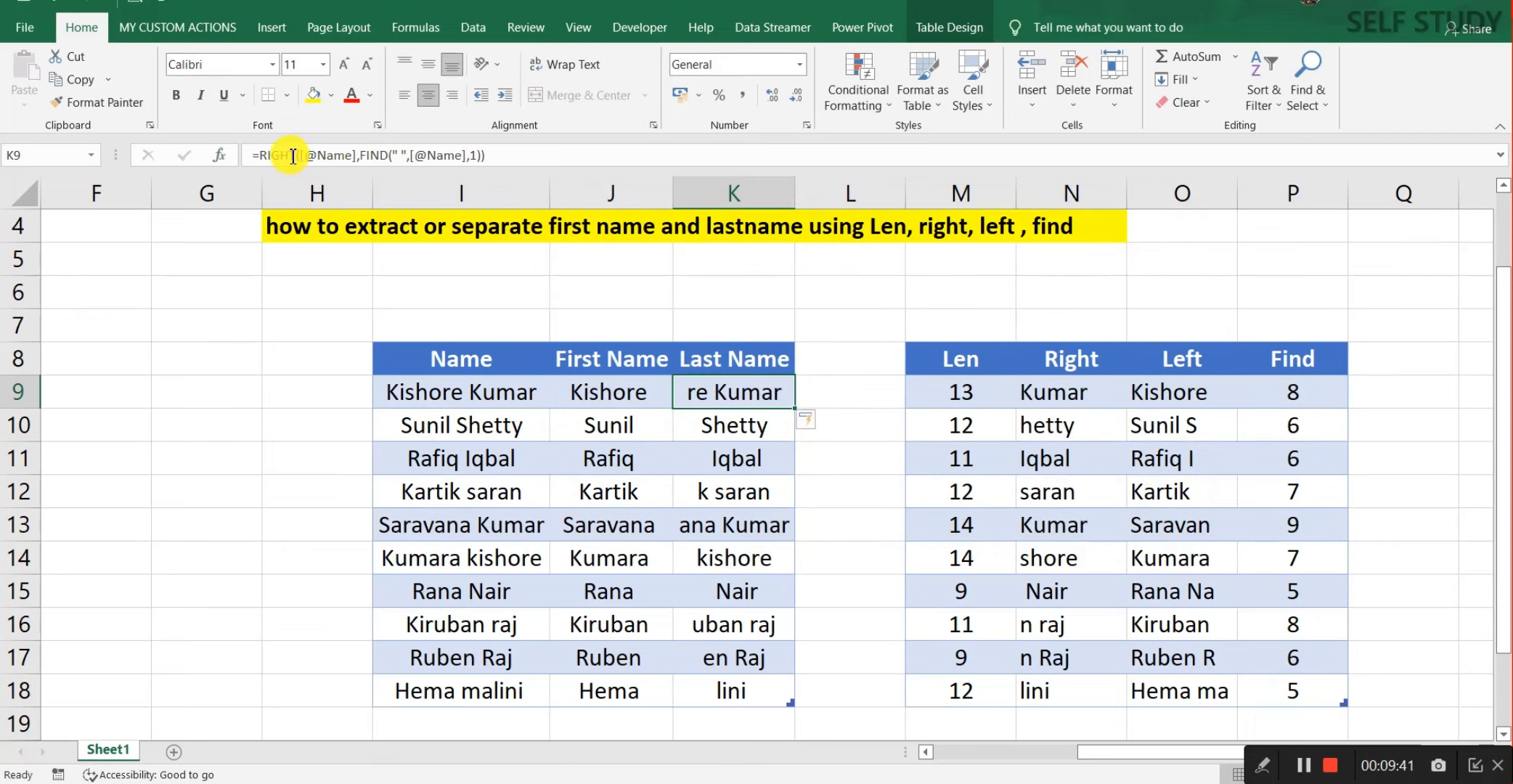
{"action": "left_click", "coordinate": [506, 154]}
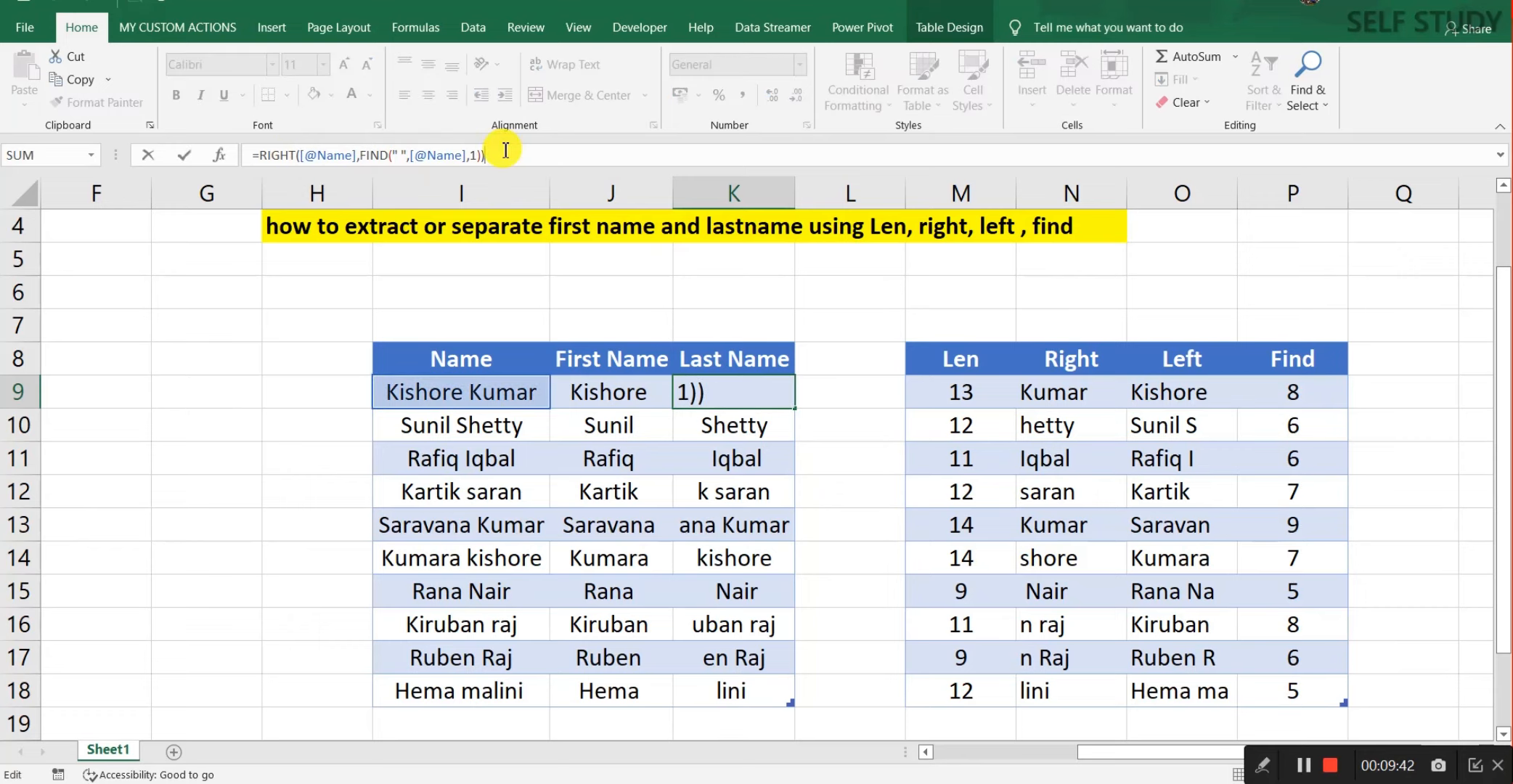
{"action": "key", "text": "shift+Left"}
{"action": "key", "text": "shift+Left"}
{"action": "key", "text": "shift+Left"}
{"action": "key", "text": "shift+Left"}
{"action": "key", "text": "shift+Left"}
{"action": "key", "text": "shift+Left"}
{"action": "key", "text": "shift+Left"}
{"action": "key", "text": "shift+Left"}
{"action": "key", "text": "shift+Left"}
{"action": "key", "text": "shift+Left"}
{"action": "key", "text": "shift+Left"}
{"action": "key", "text": "shift+Left"}
{"action": "key", "text": "shift+Left"}
{"action": "key", "text": "shift+Left"}
{"action": "key", "text": "shift+Left"}
{"action": "key", "text": "shift+Left"}
{"action": "key", "text": "shift+Left"}
{"action": "key", "text": "shift+Left"}
{"action": "key", "text": "shift+Left"}
{"action": "key", "text": "shift+Left"}
{"action": "key", "text": "shift+Left"}
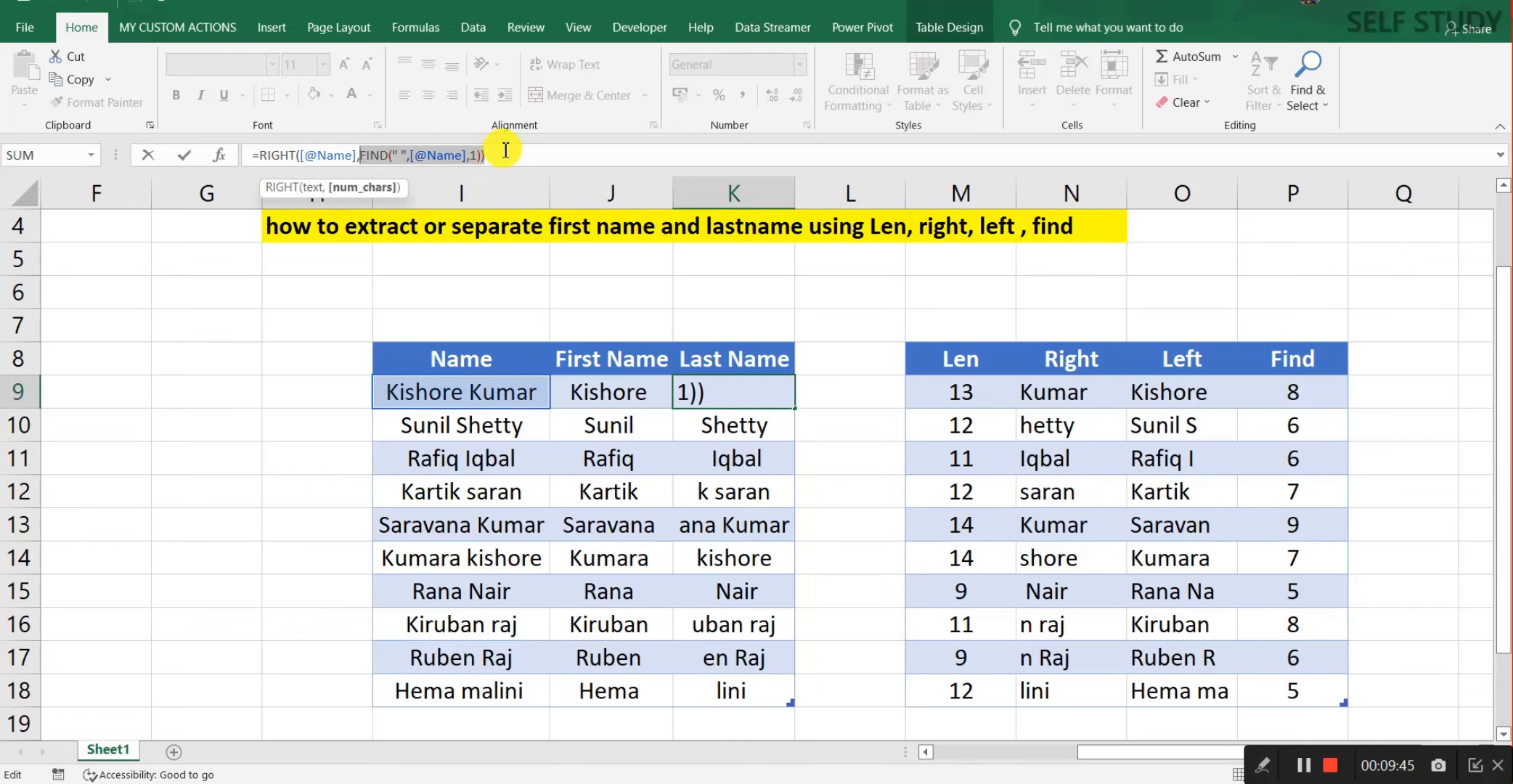
{"action": "type", "text": ","}
{"action": "key", "text": "Escape"}
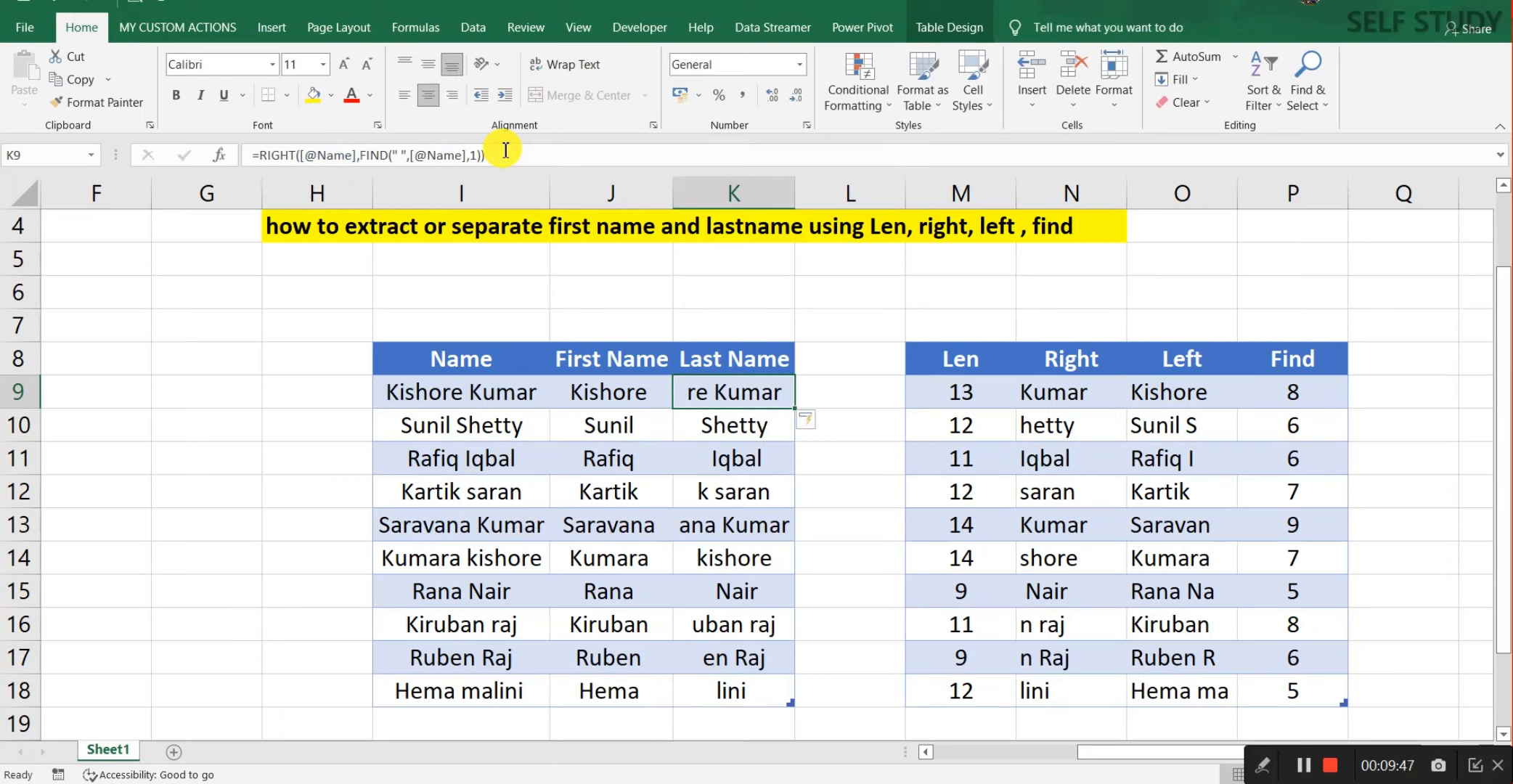
{"action": "key", "text": "Delete"}
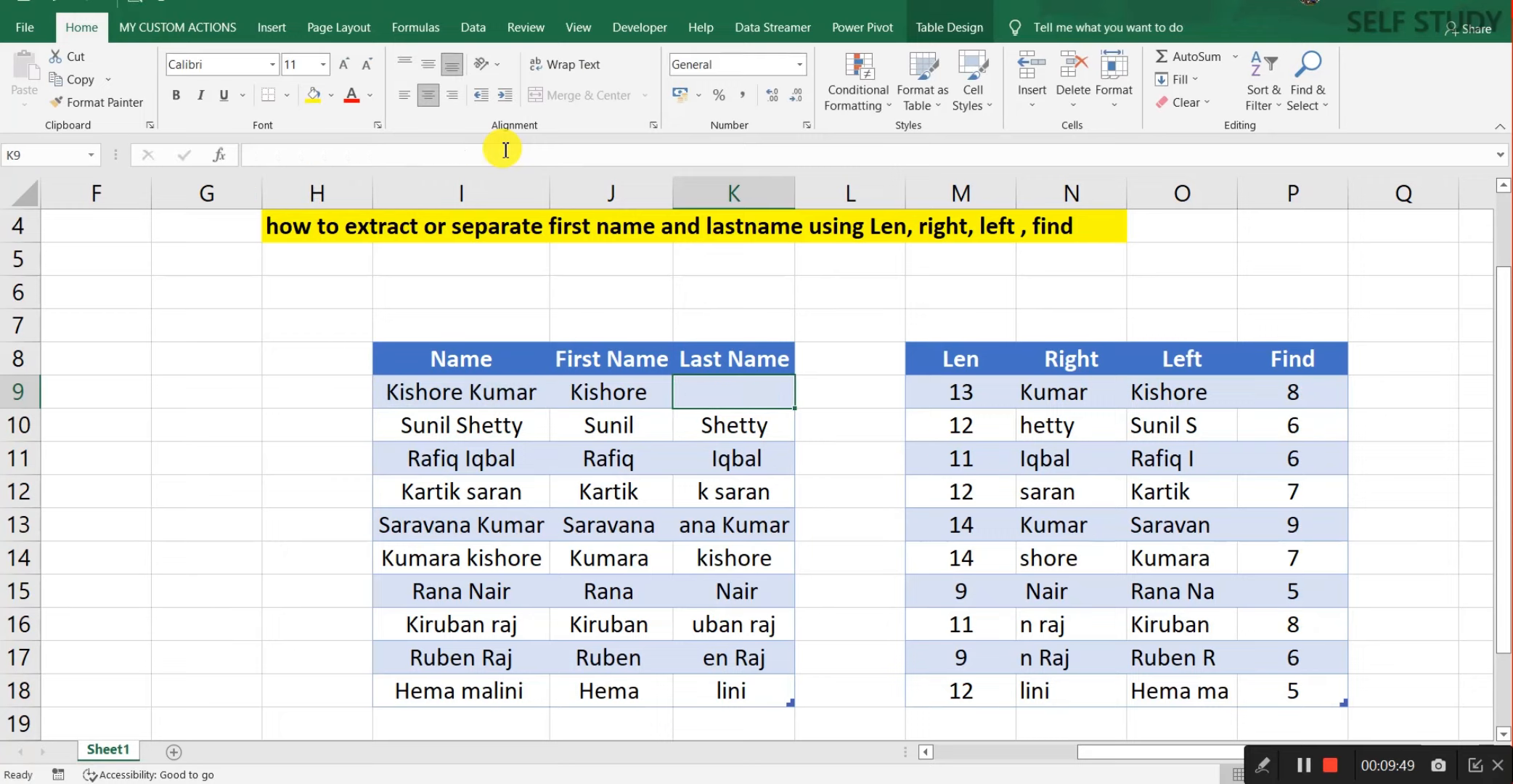
{"action": "type", "text": "="}
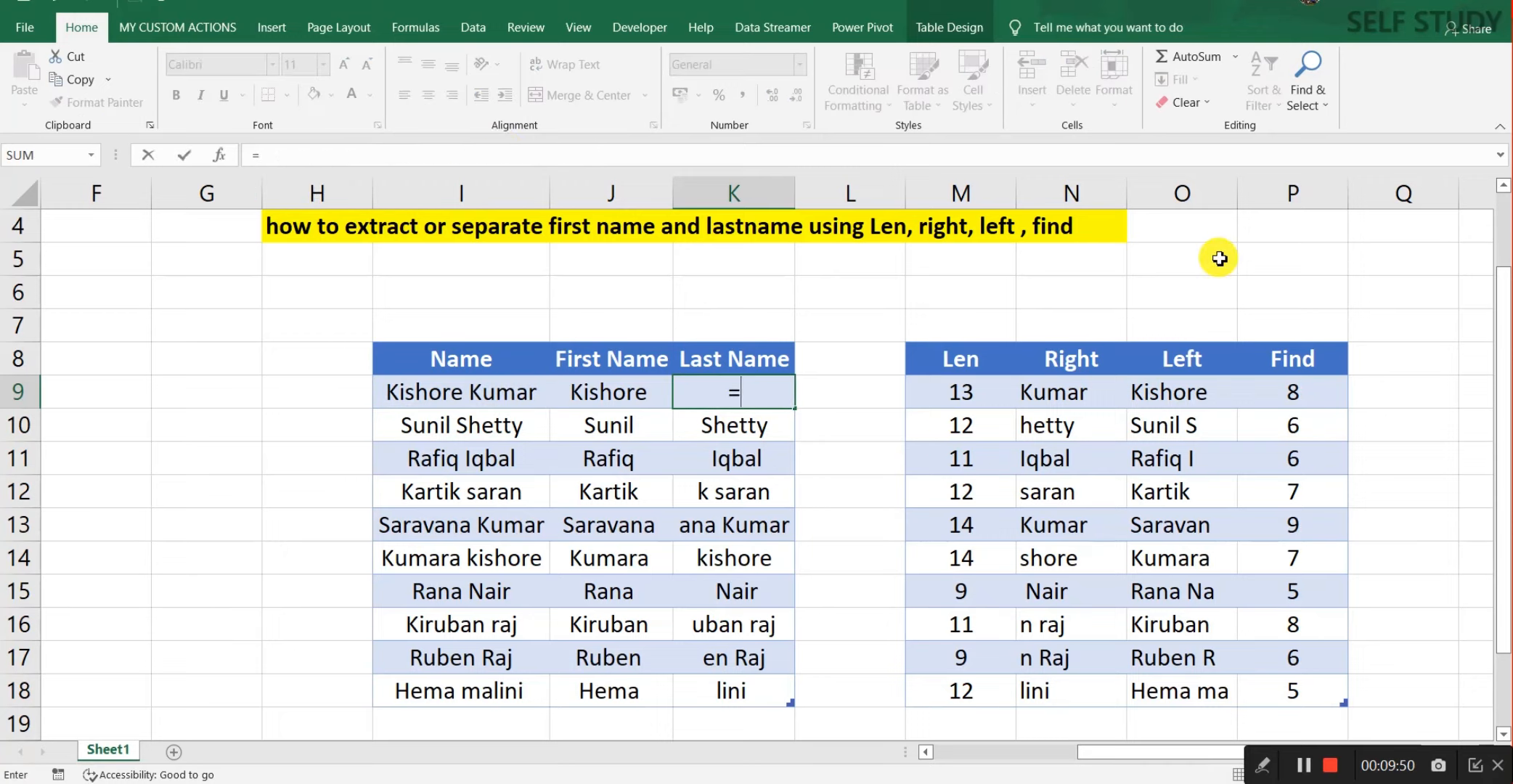
{"action": "type", "text": "right"}
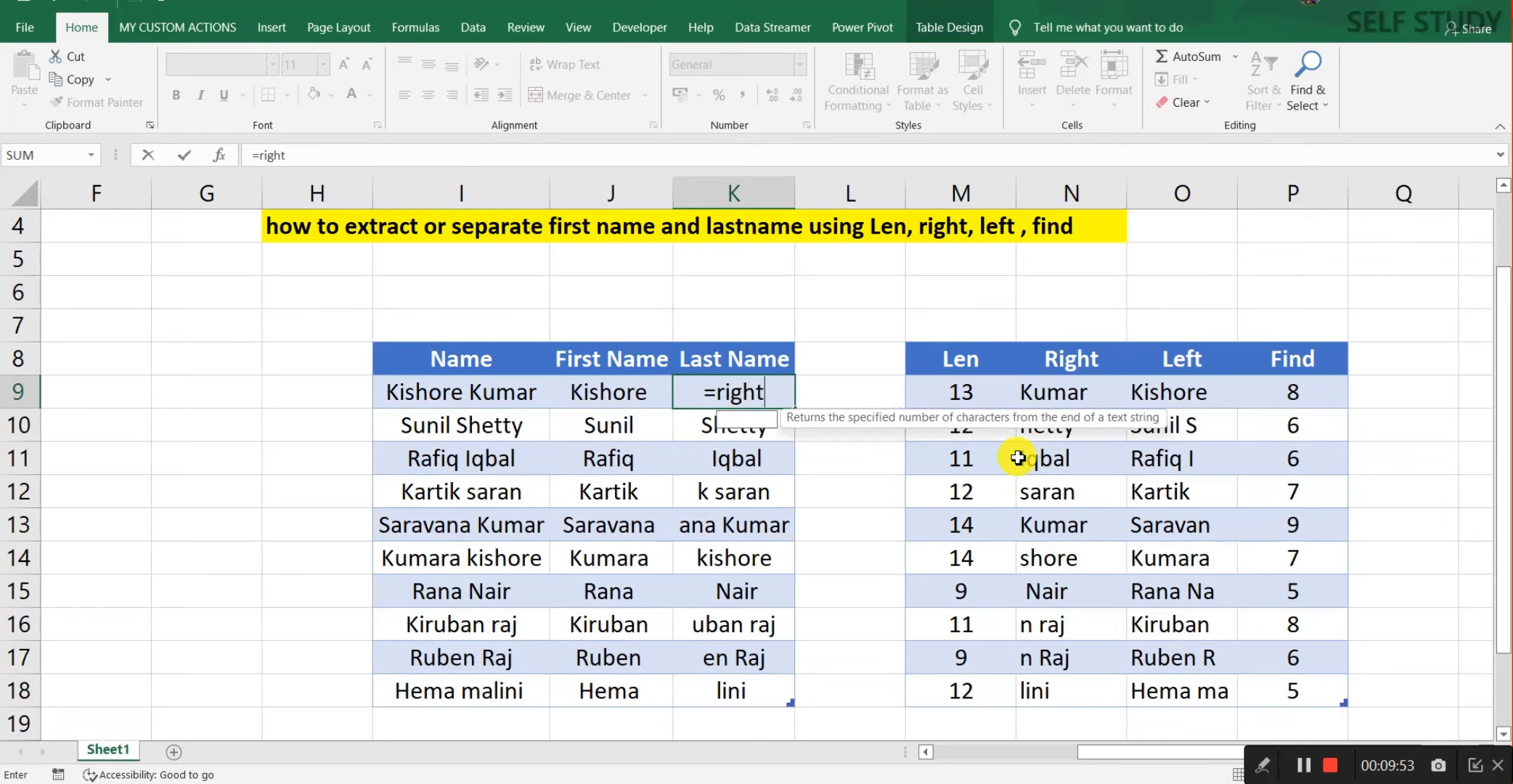
{"action": "key", "text": "Tab"}
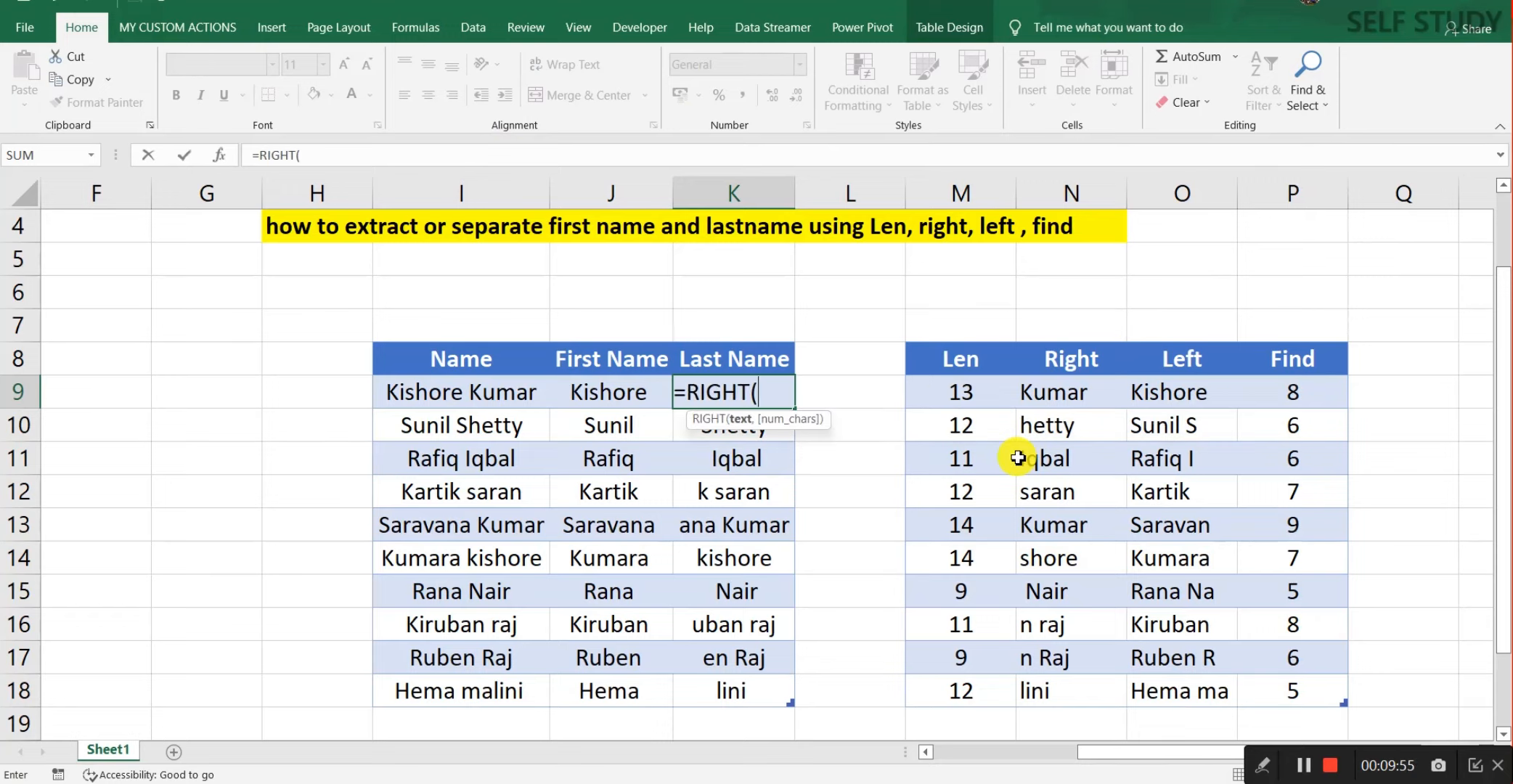
{"action": "key", "text": "Left"}
{"action": "key", "text": "Left"}
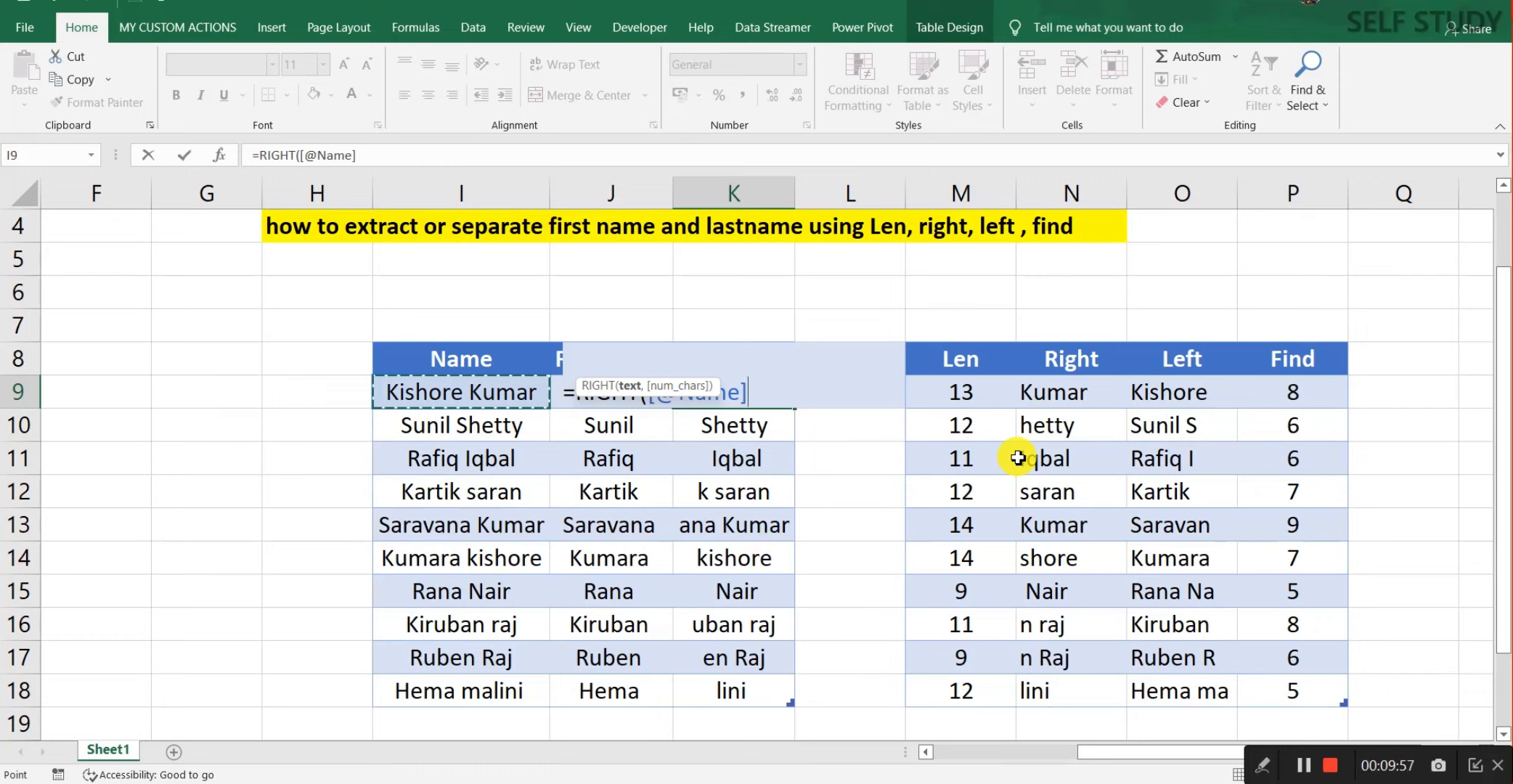
{"action": "type", "text": ","}
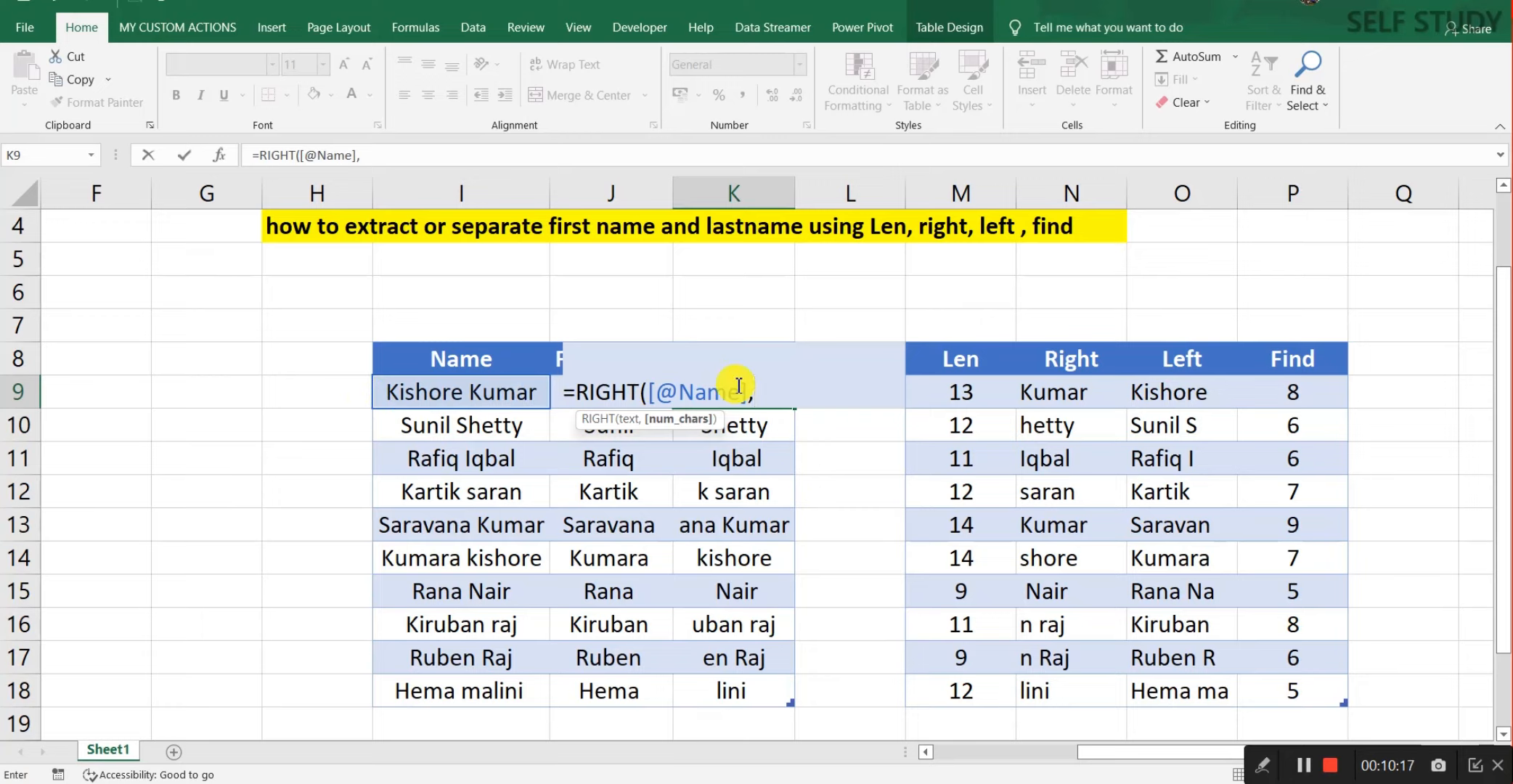
{"action": "type", "text": "len"}
{"action": "key", "text": "Tab"}
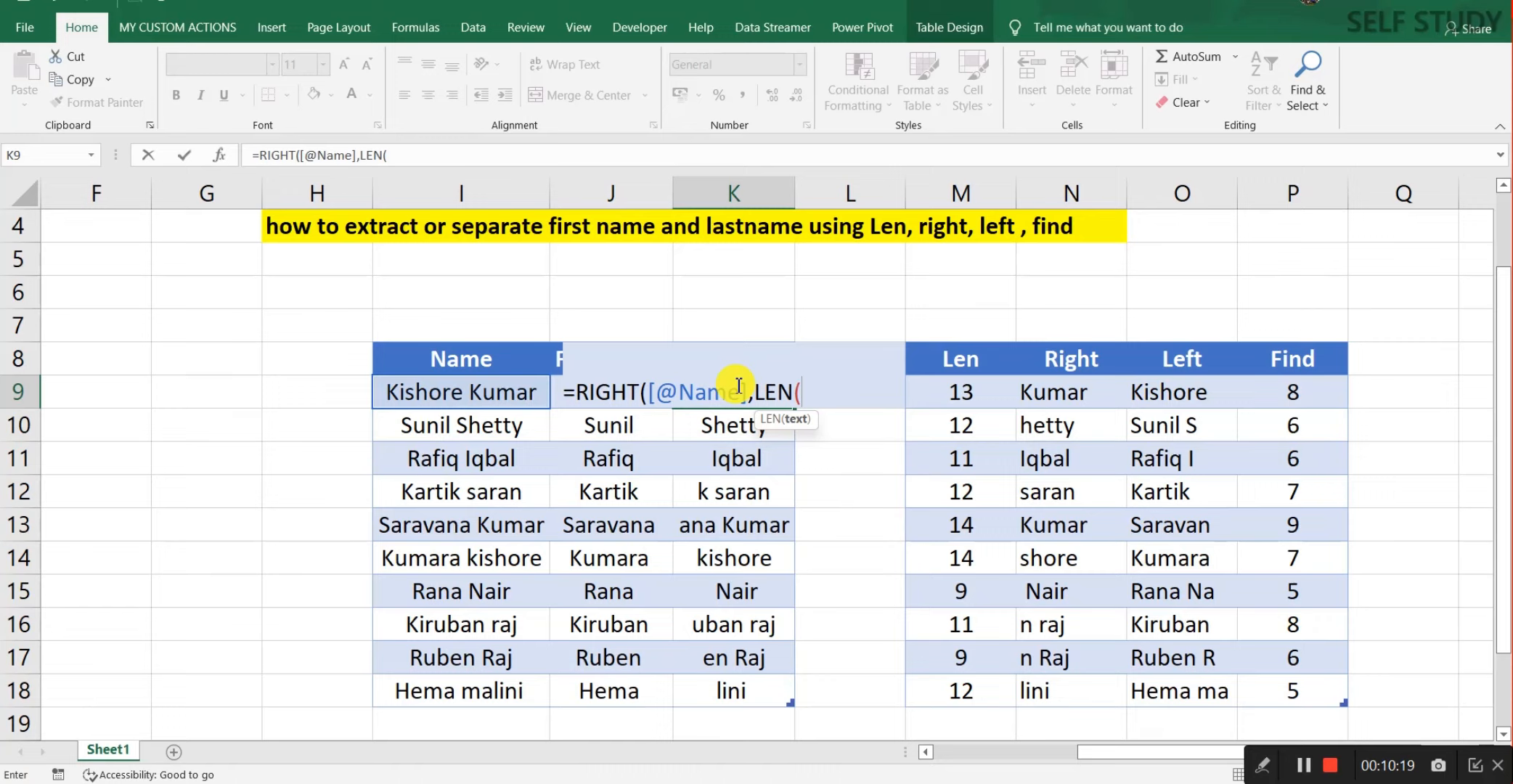
{"action": "key", "text": "Left"}
{"action": "key", "text": "Left"}
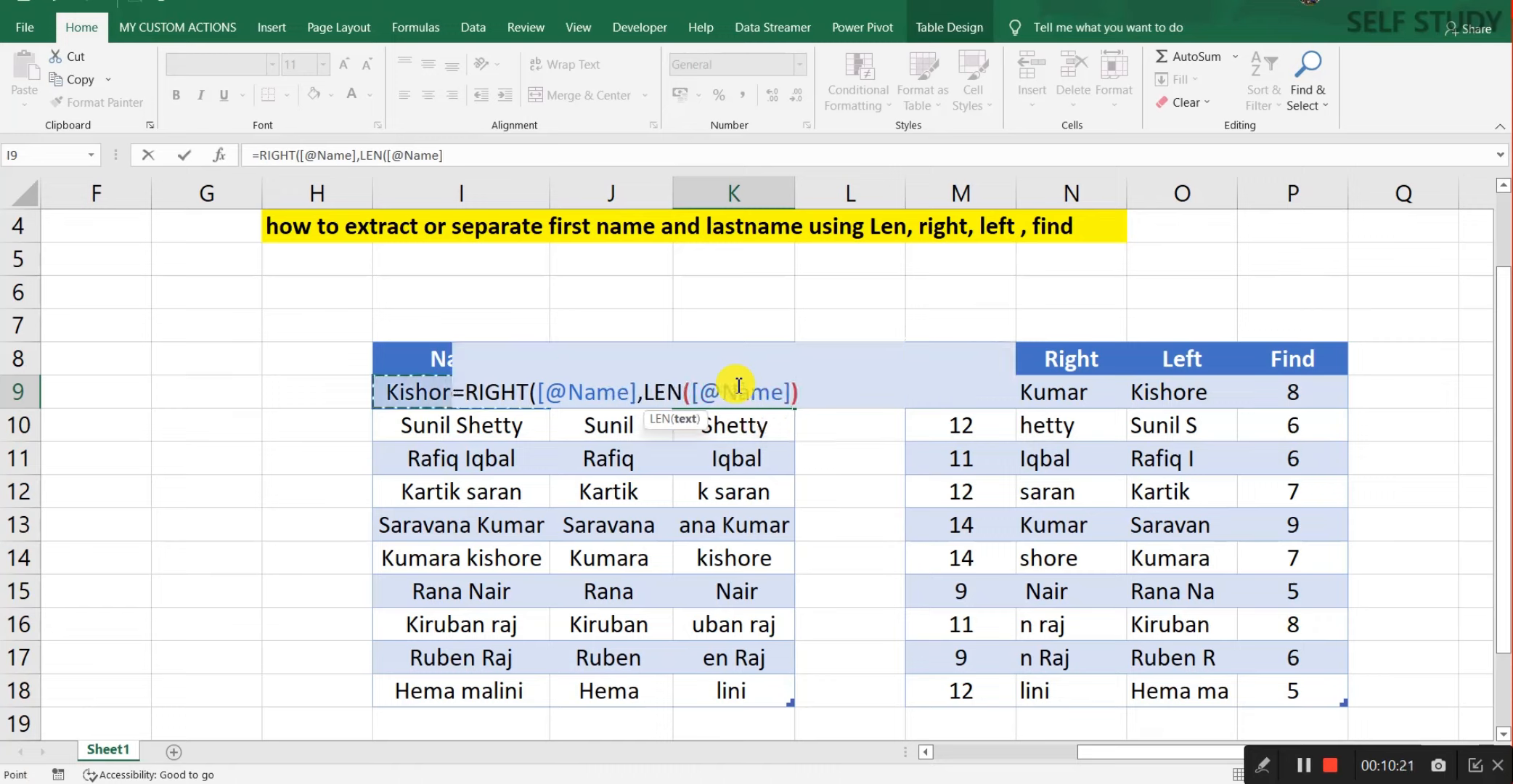
{"action": "type", "text": ")"}
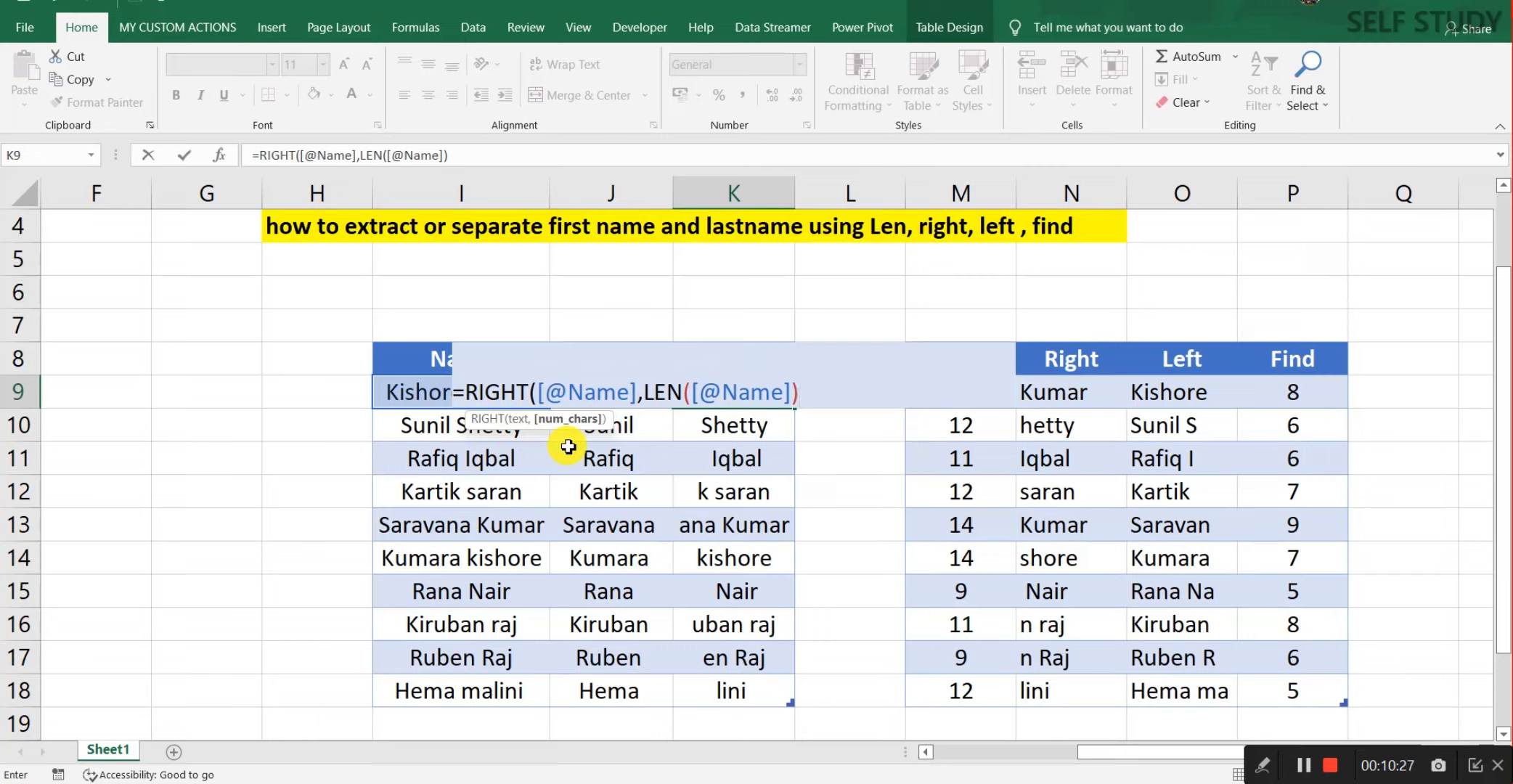
{"action": "type", "text": "-find"}
{"action": "key", "text": "Tab"}
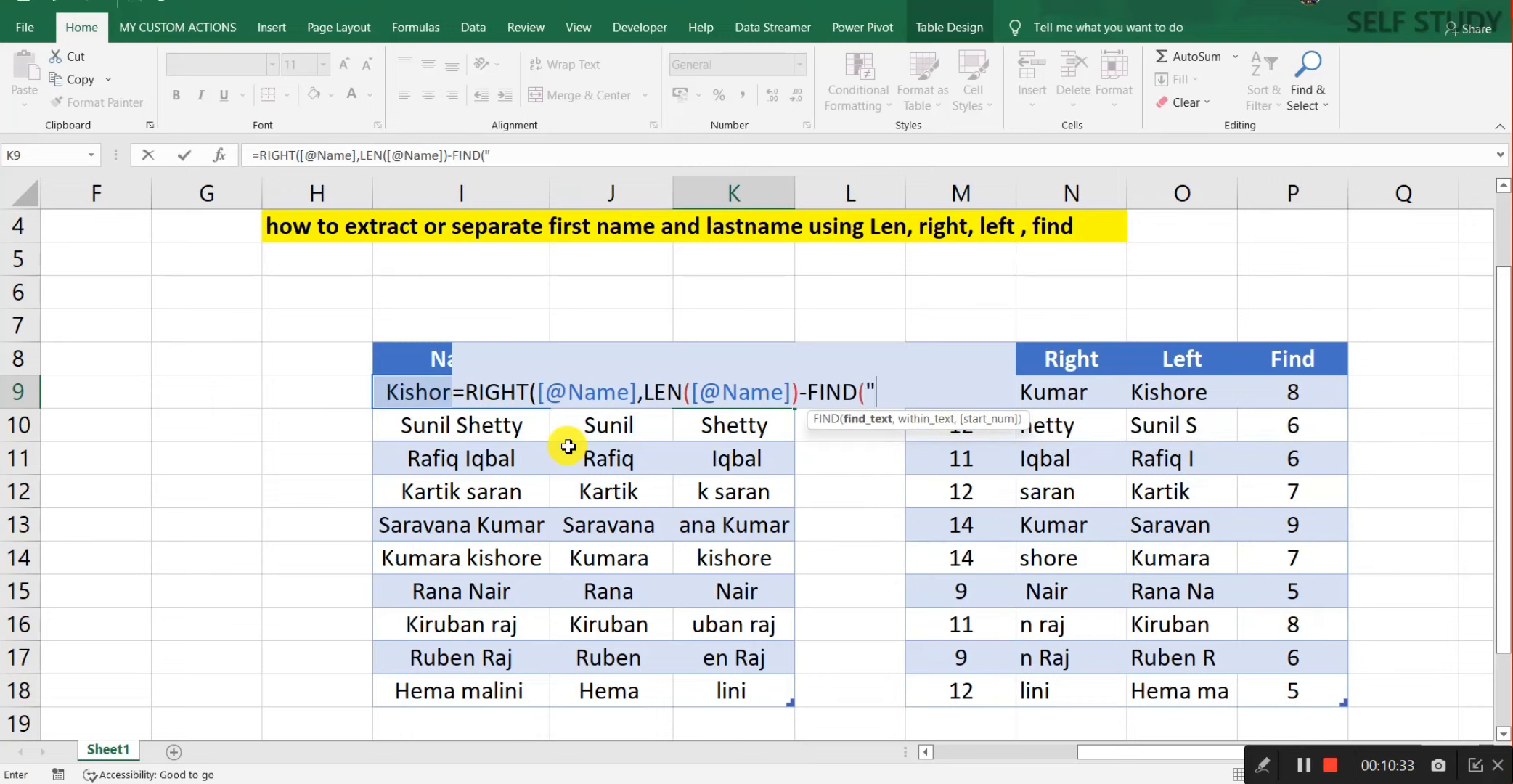
{"action": "type", "text": "\" \","}
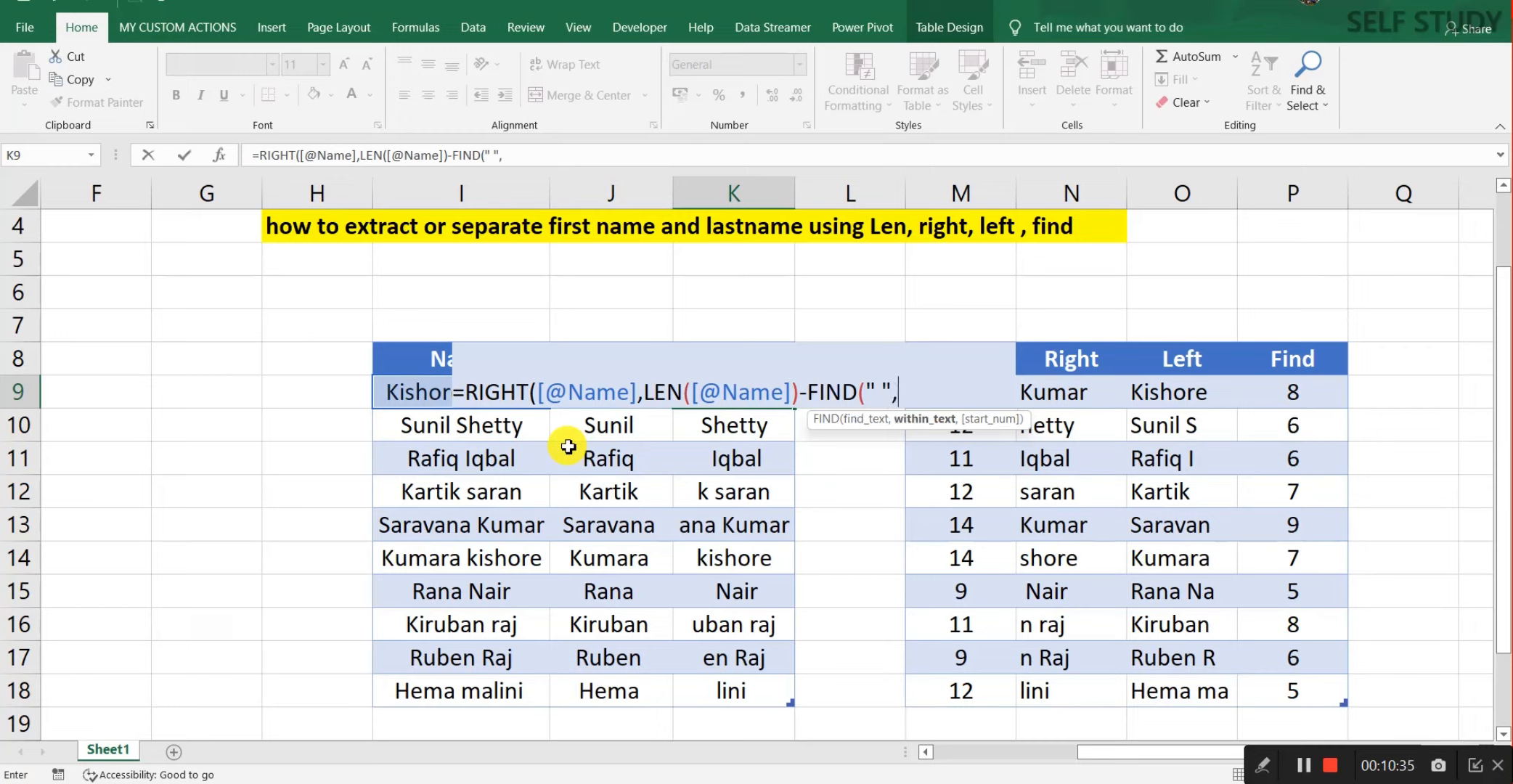
{"action": "left_click", "coordinate": [416, 394]}
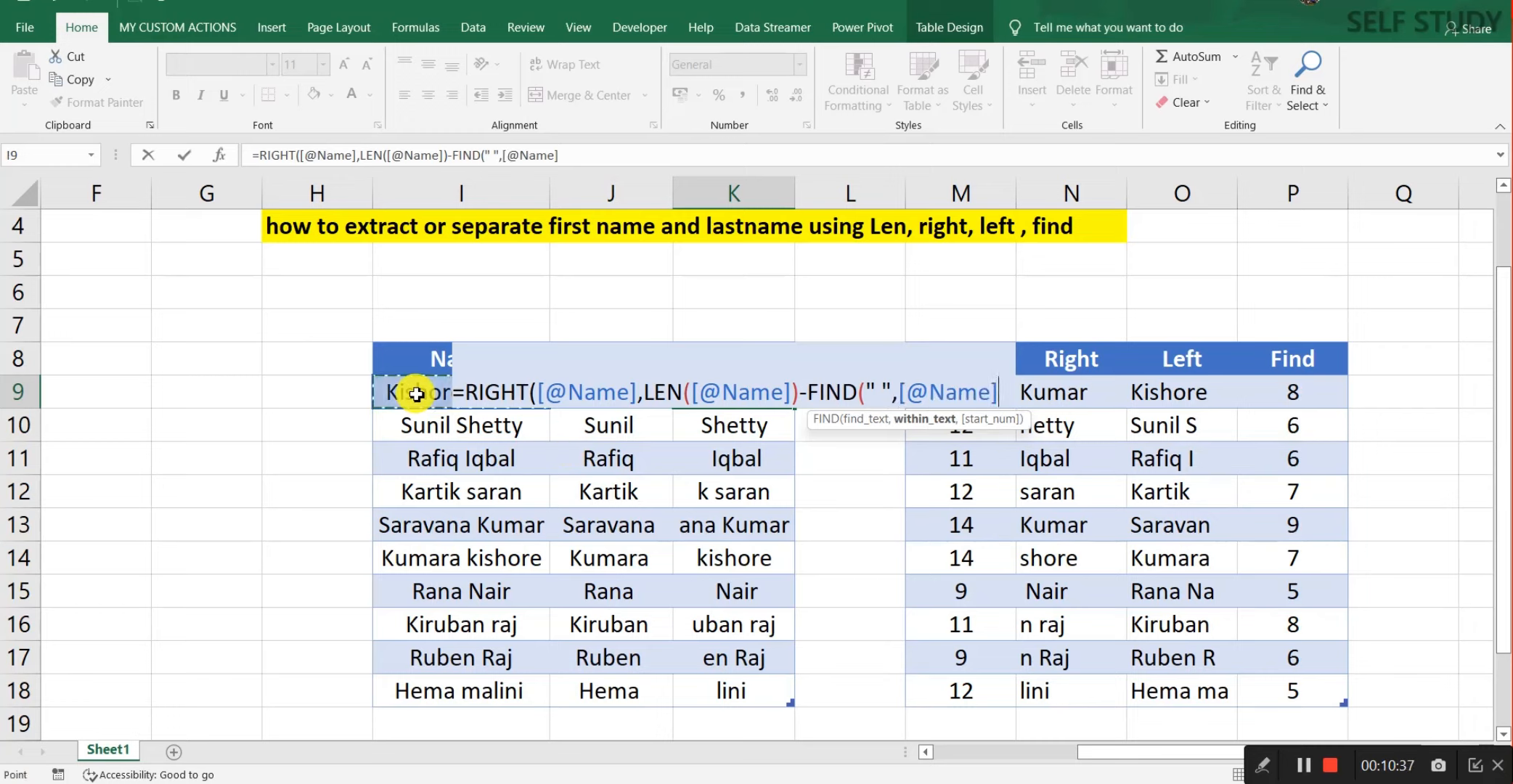
{"action": "type", "text": ",1"}
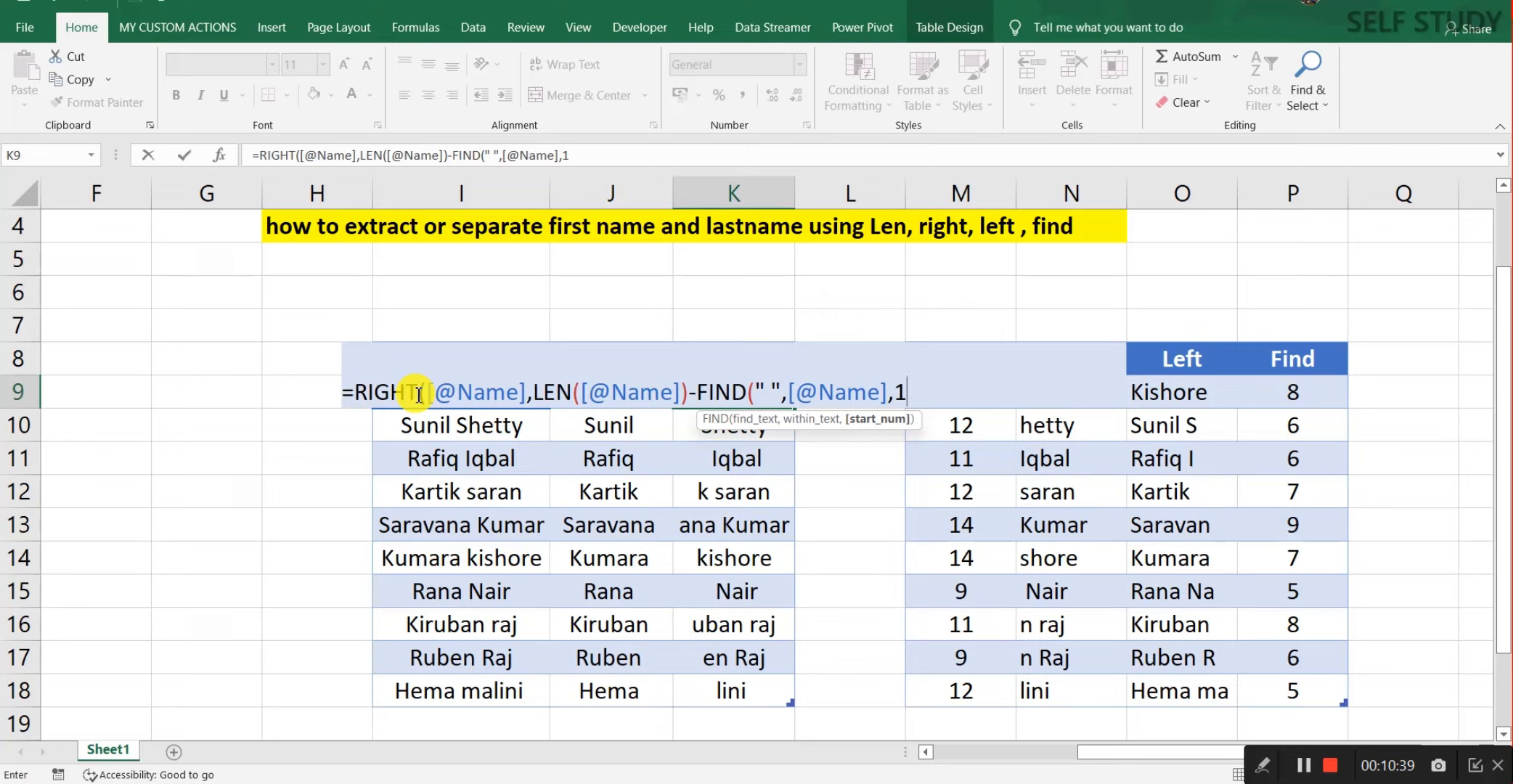
{"action": "type", "text": ")"}
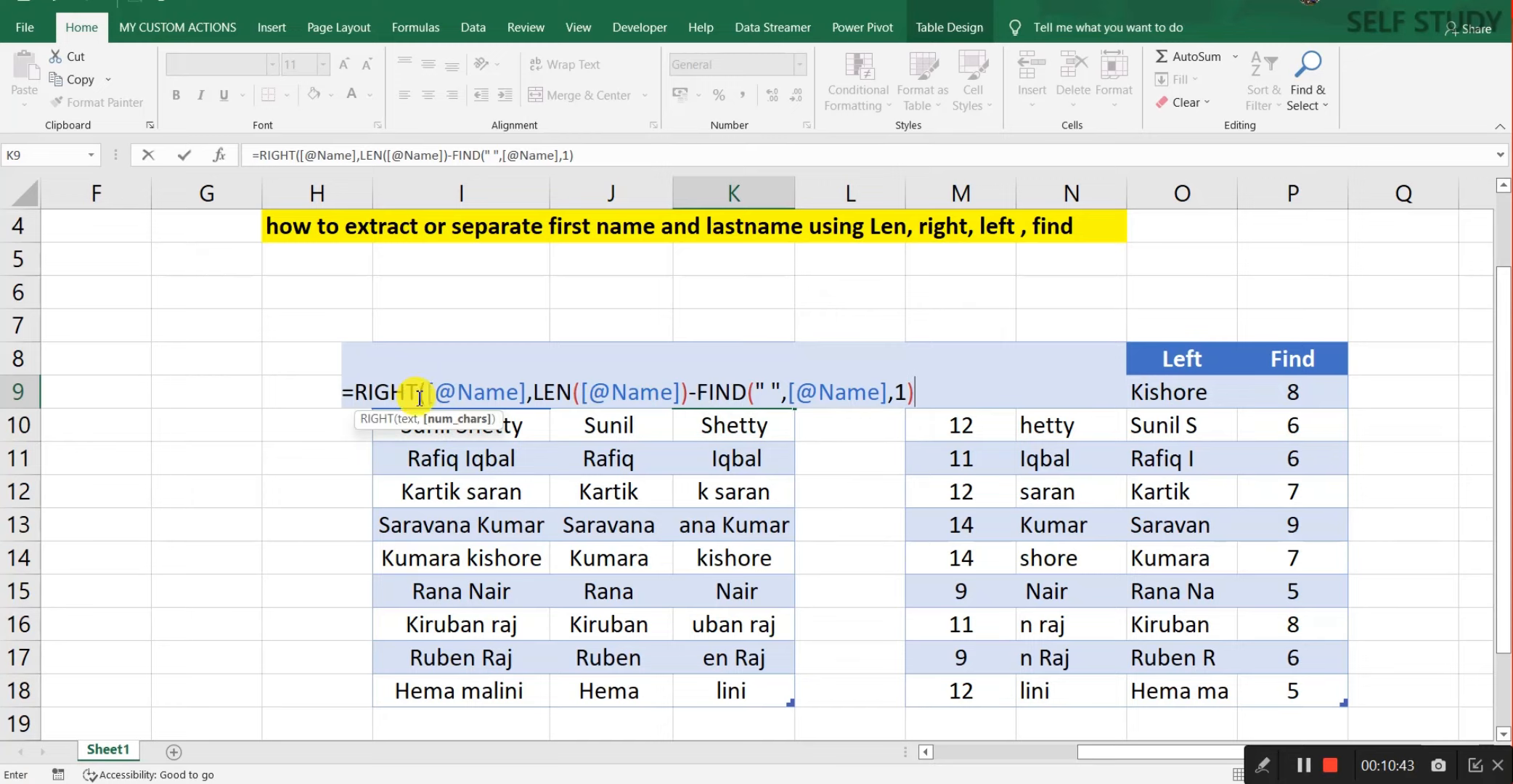
{"action": "type", "text": ")"}
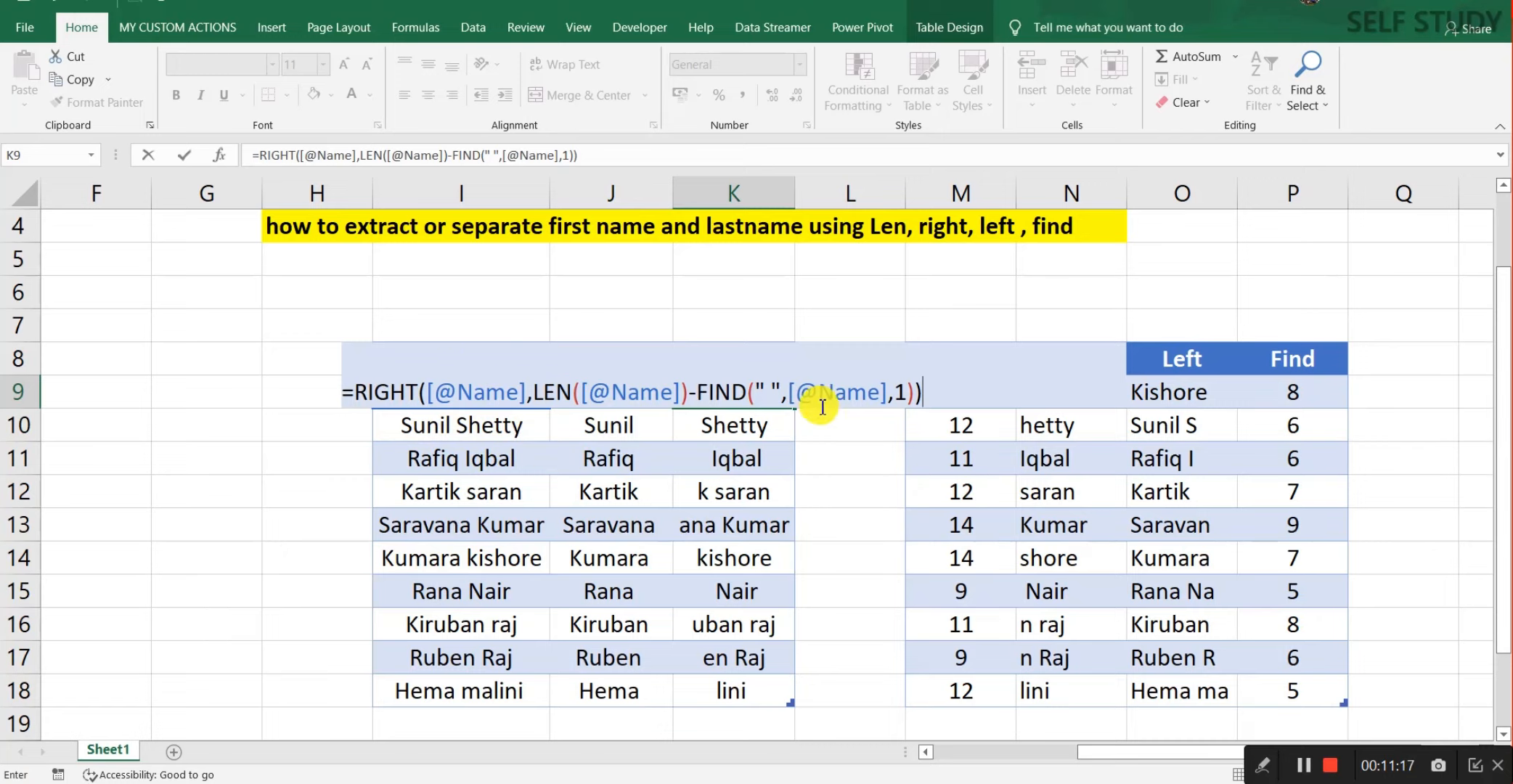
{"action": "key", "text": "Return"}
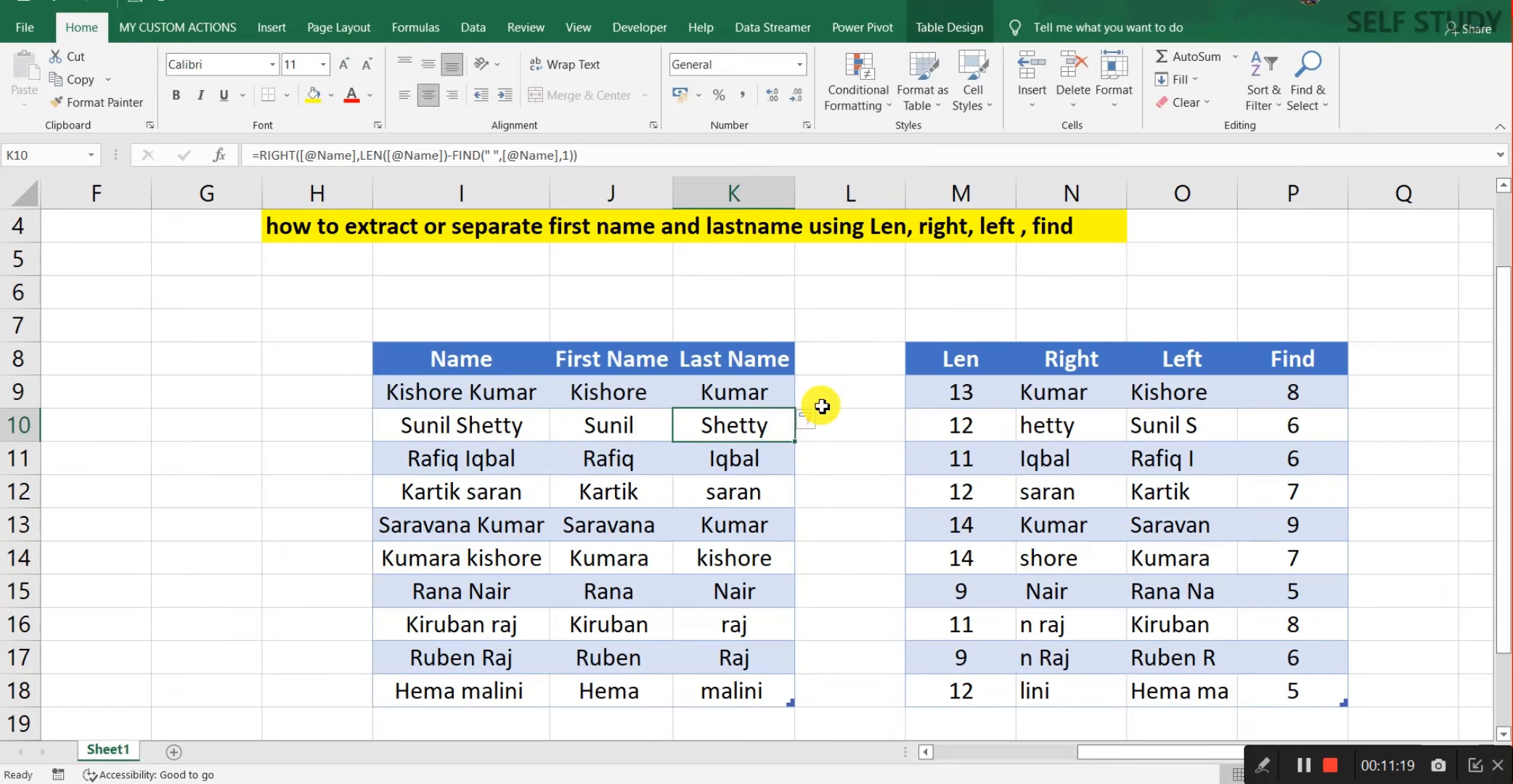
{"action": "key", "text": "Up"}
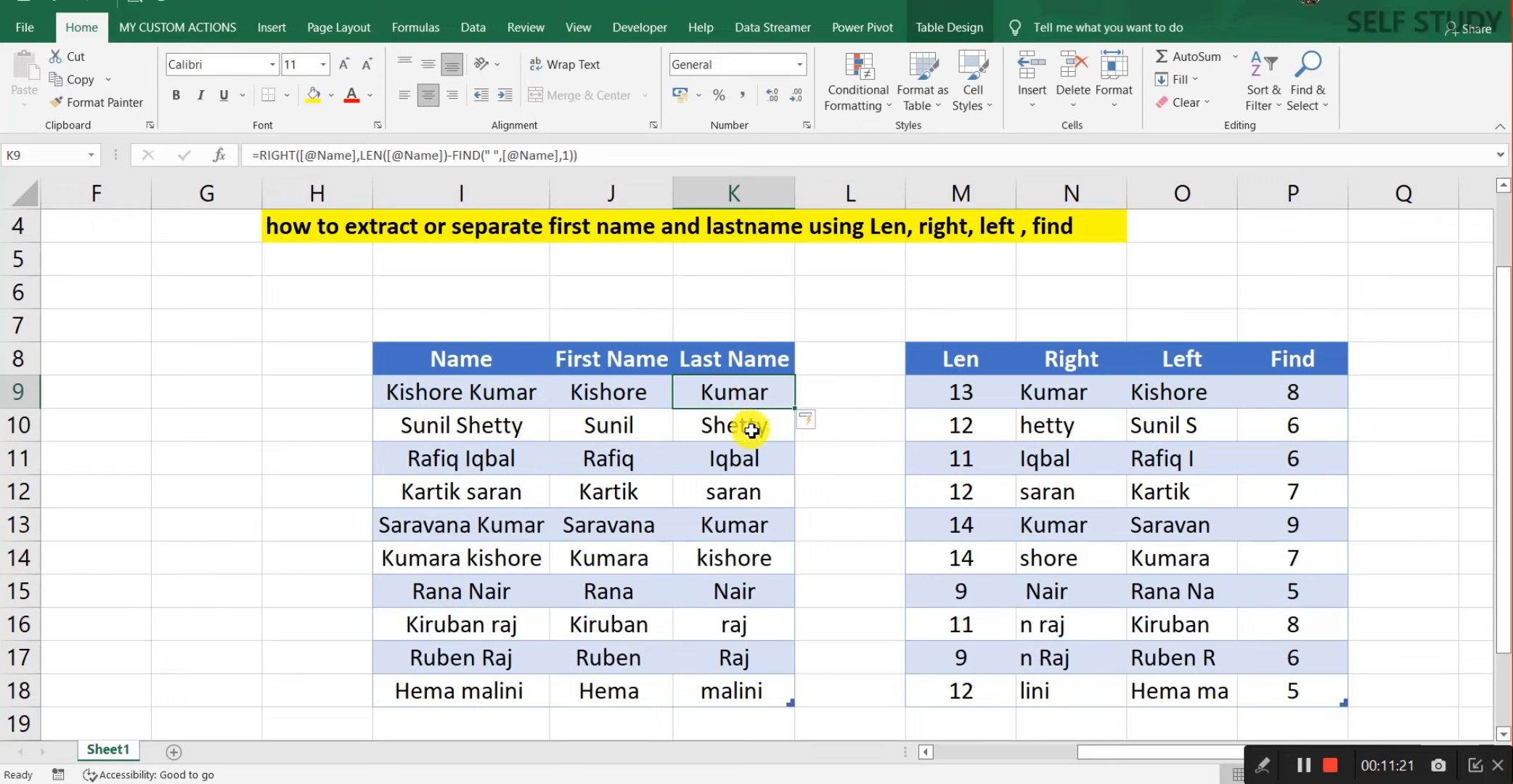
{"action": "key", "text": "Down"}
{"action": "key", "text": "Down"}
{"action": "key", "text": "Down"}
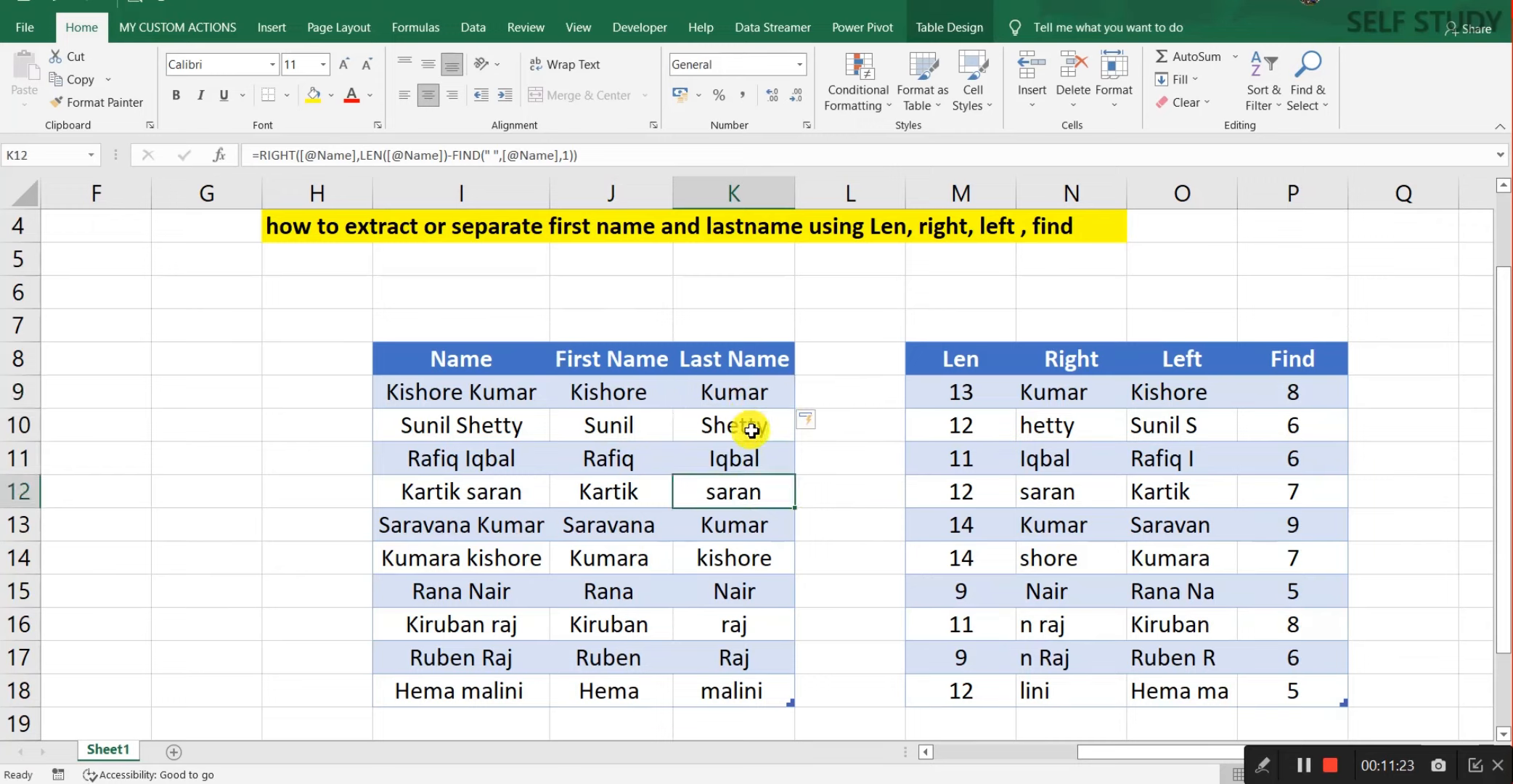
{"action": "key", "text": "Down"}
{"action": "key", "text": "Down"}
{"action": "key", "text": "Down"}
{"action": "key", "text": "Down"}
{"action": "key", "text": "Down"}
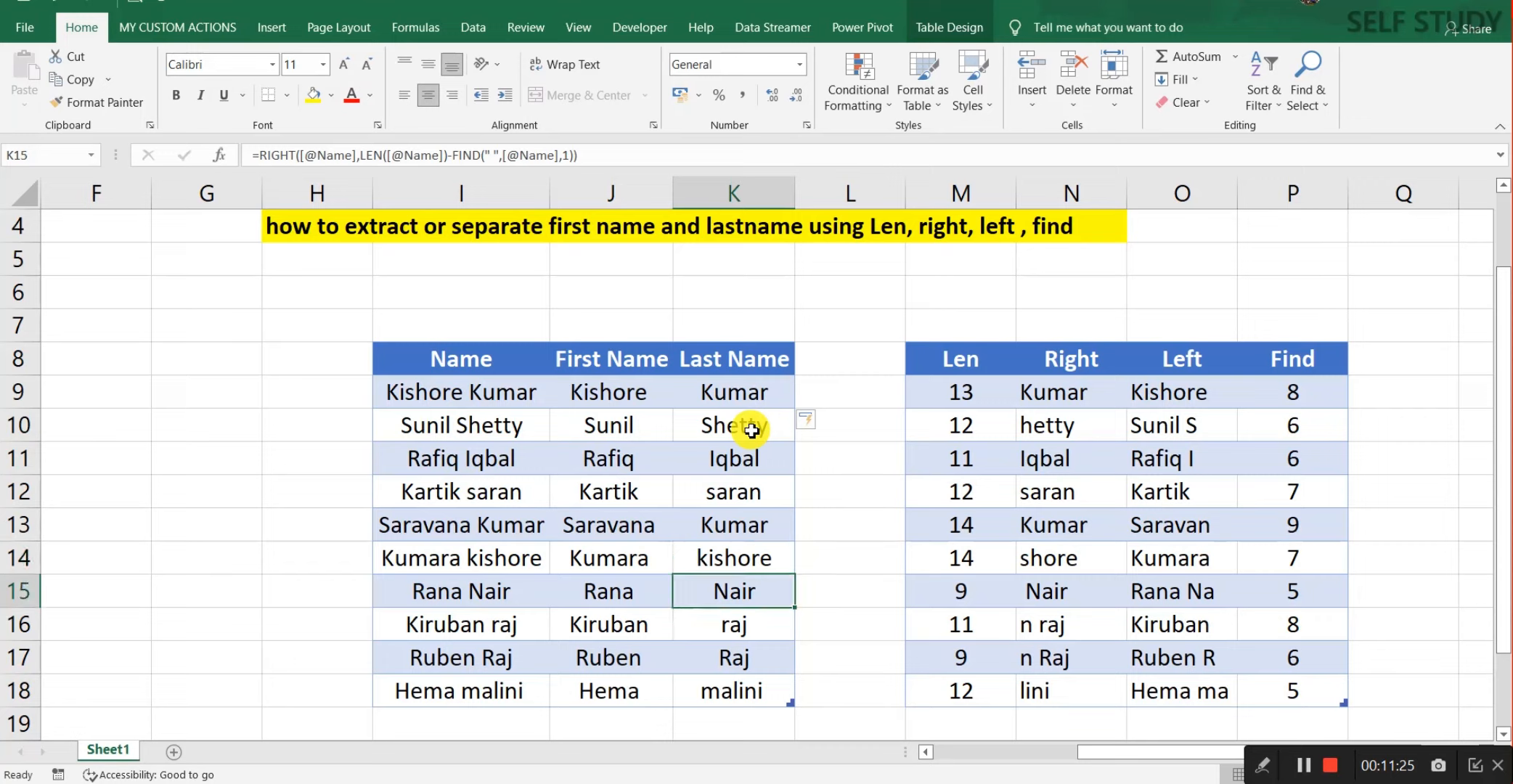
{"action": "key", "text": "Down"}
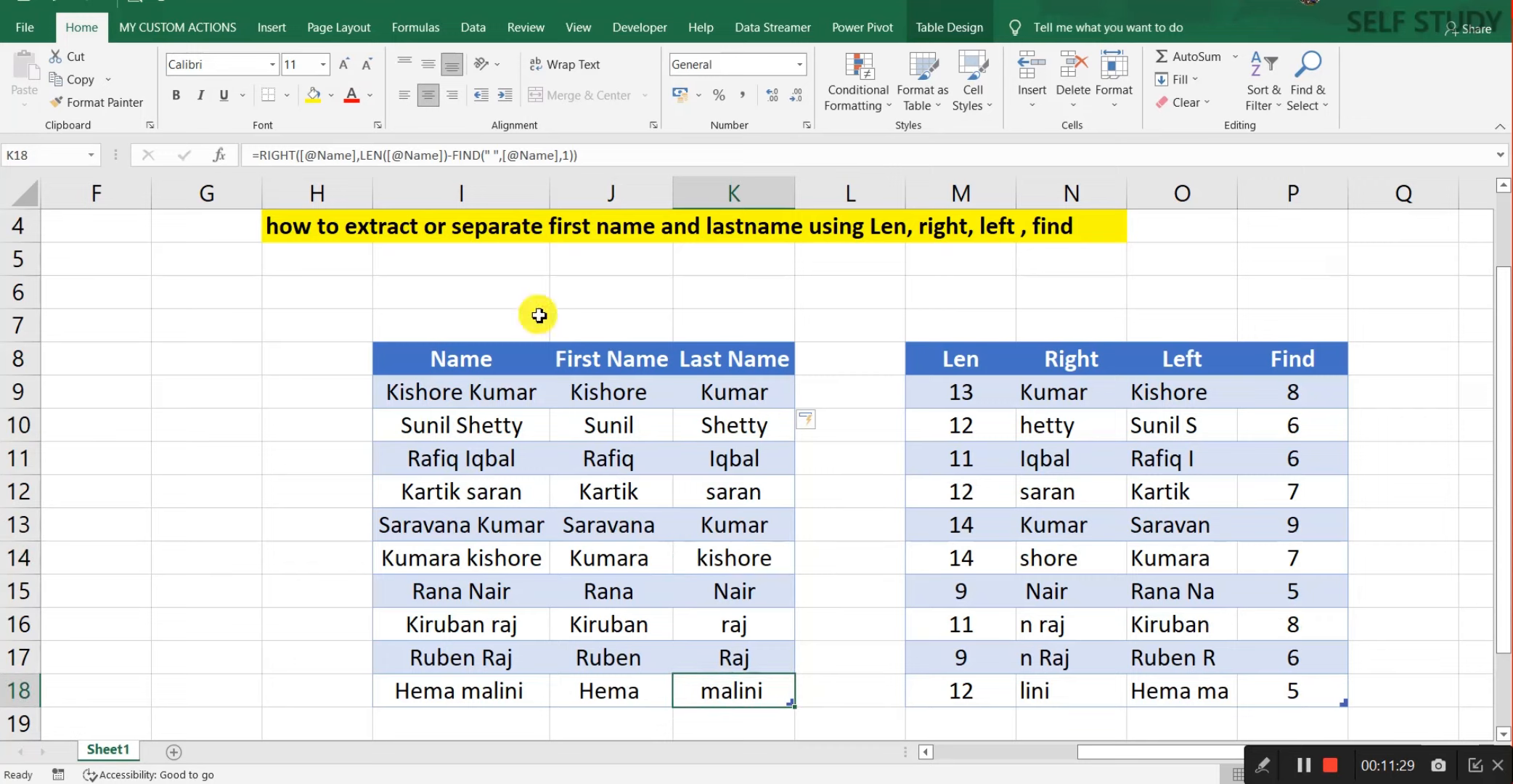
{"action": "left_click", "coordinate": [219, 155]}
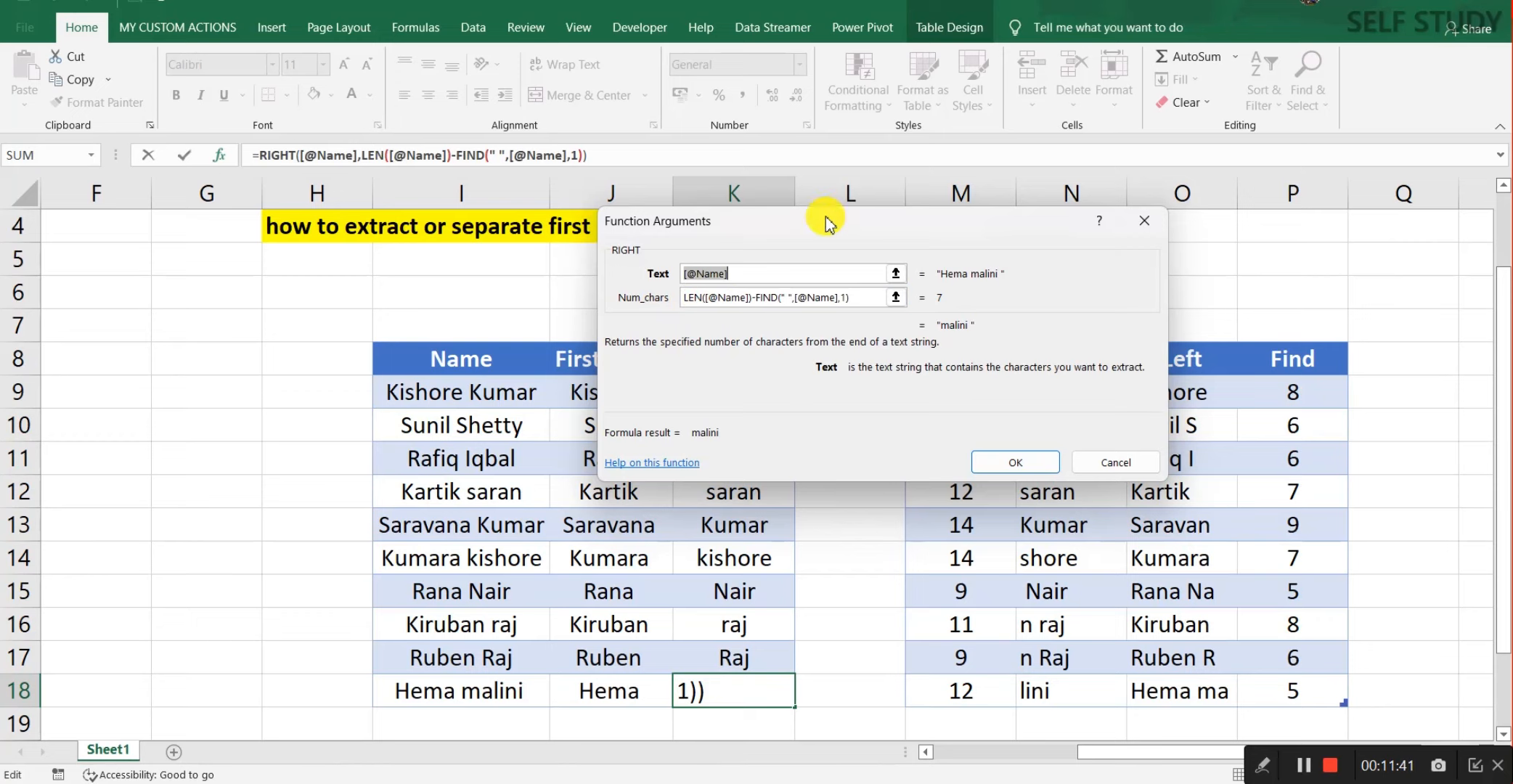
{"action": "left_click_drag", "start_coordinate": [825, 216], "coordinate": [488, 215]}
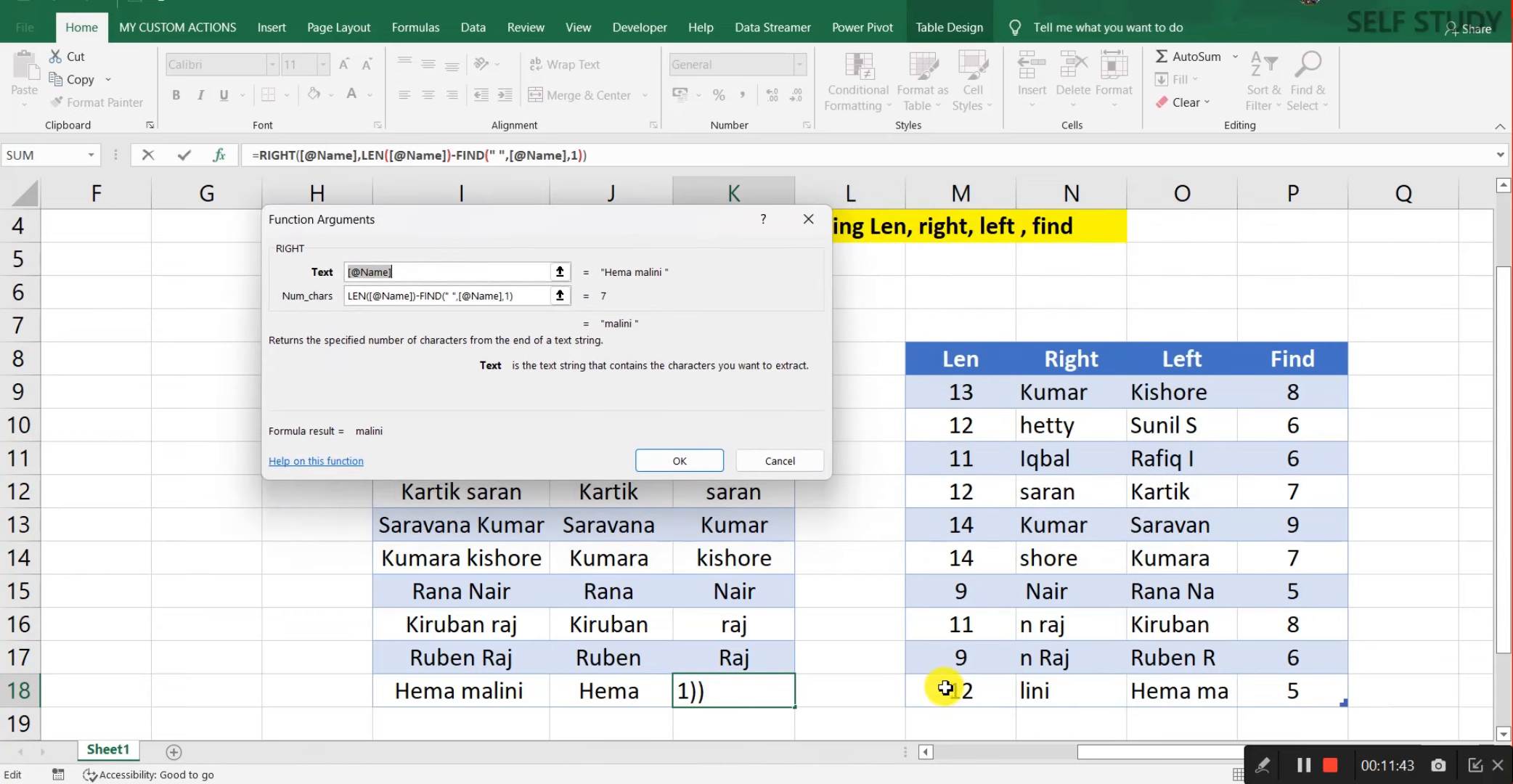
{"action": "key", "text": "Return"}
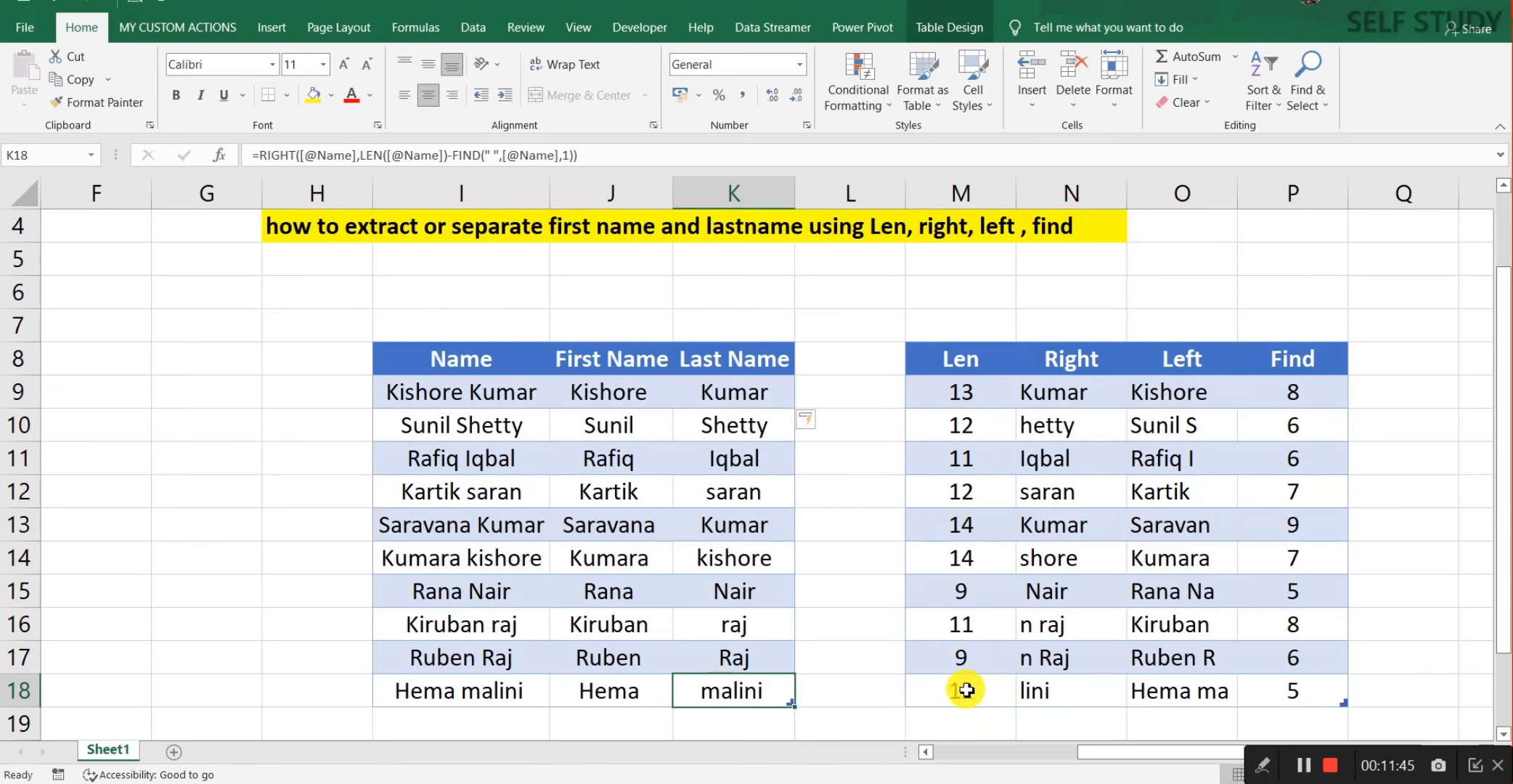
{"action": "left_click", "coordinate": [1392, 688]}
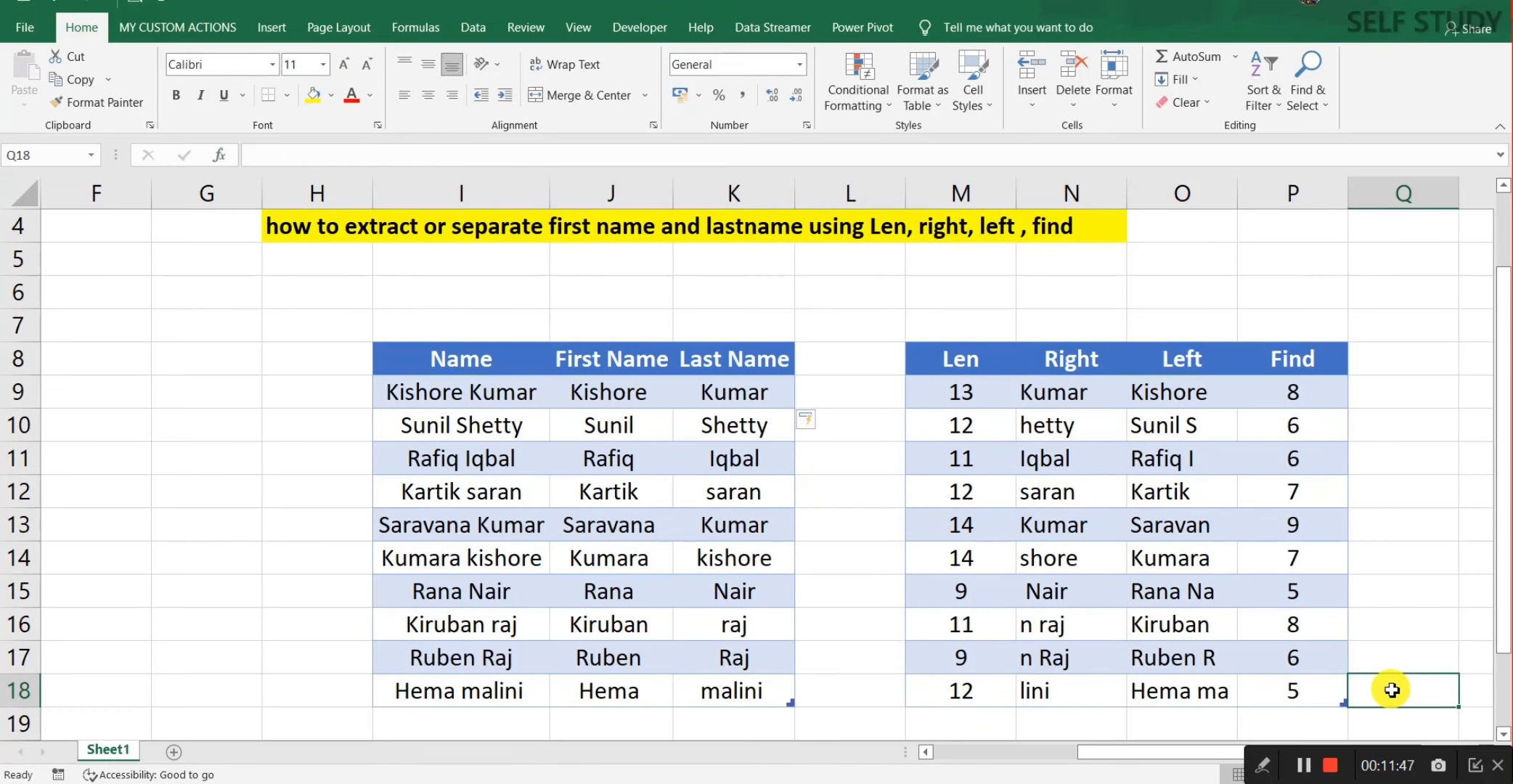
{"action": "type", "text": "="}
{"action": "key", "text": "Left"}
{"action": "key", "text": "Left"}
{"action": "key", "text": "Left"}
{"action": "key", "text": "Left"}
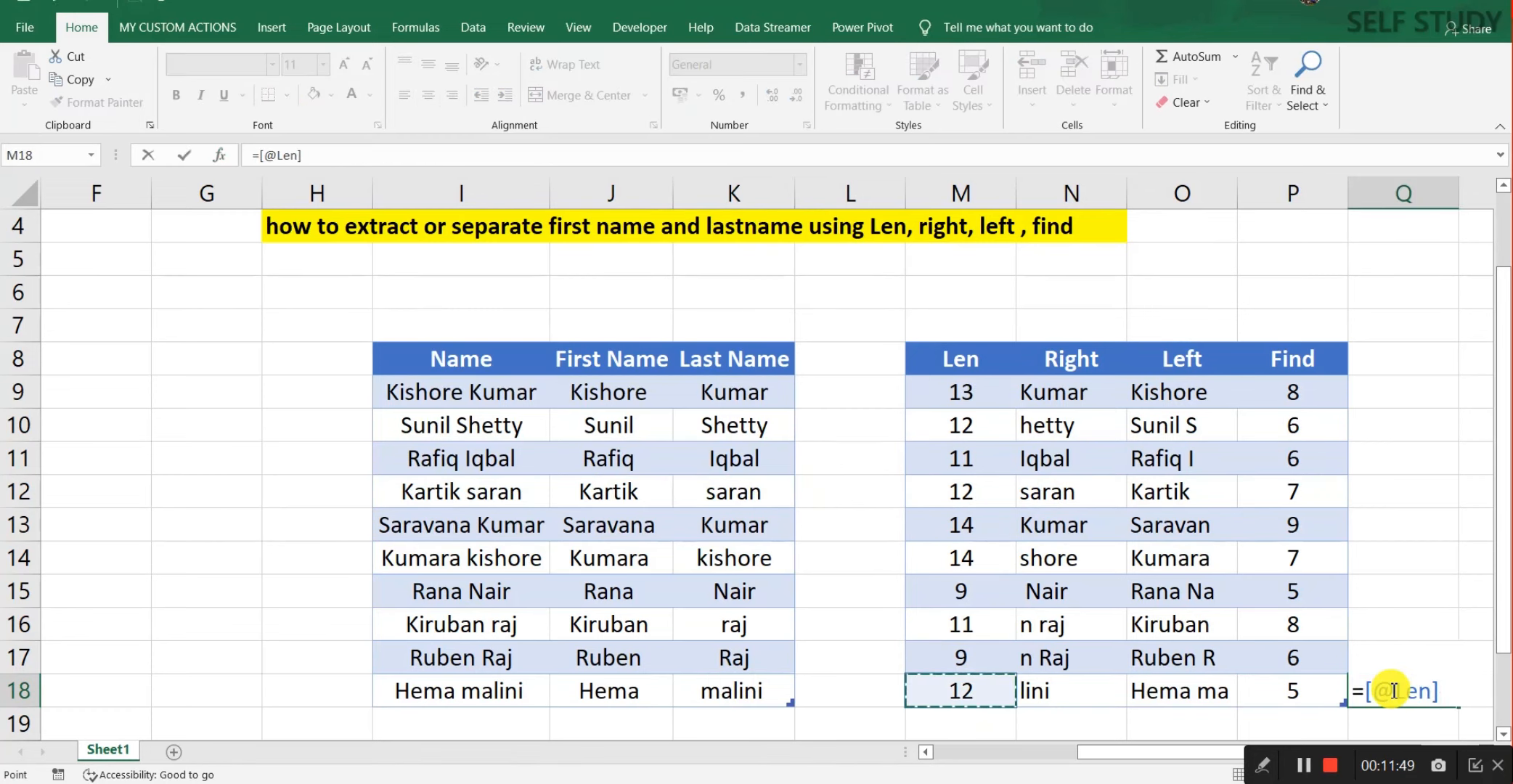
{"action": "type", "text": "-"}
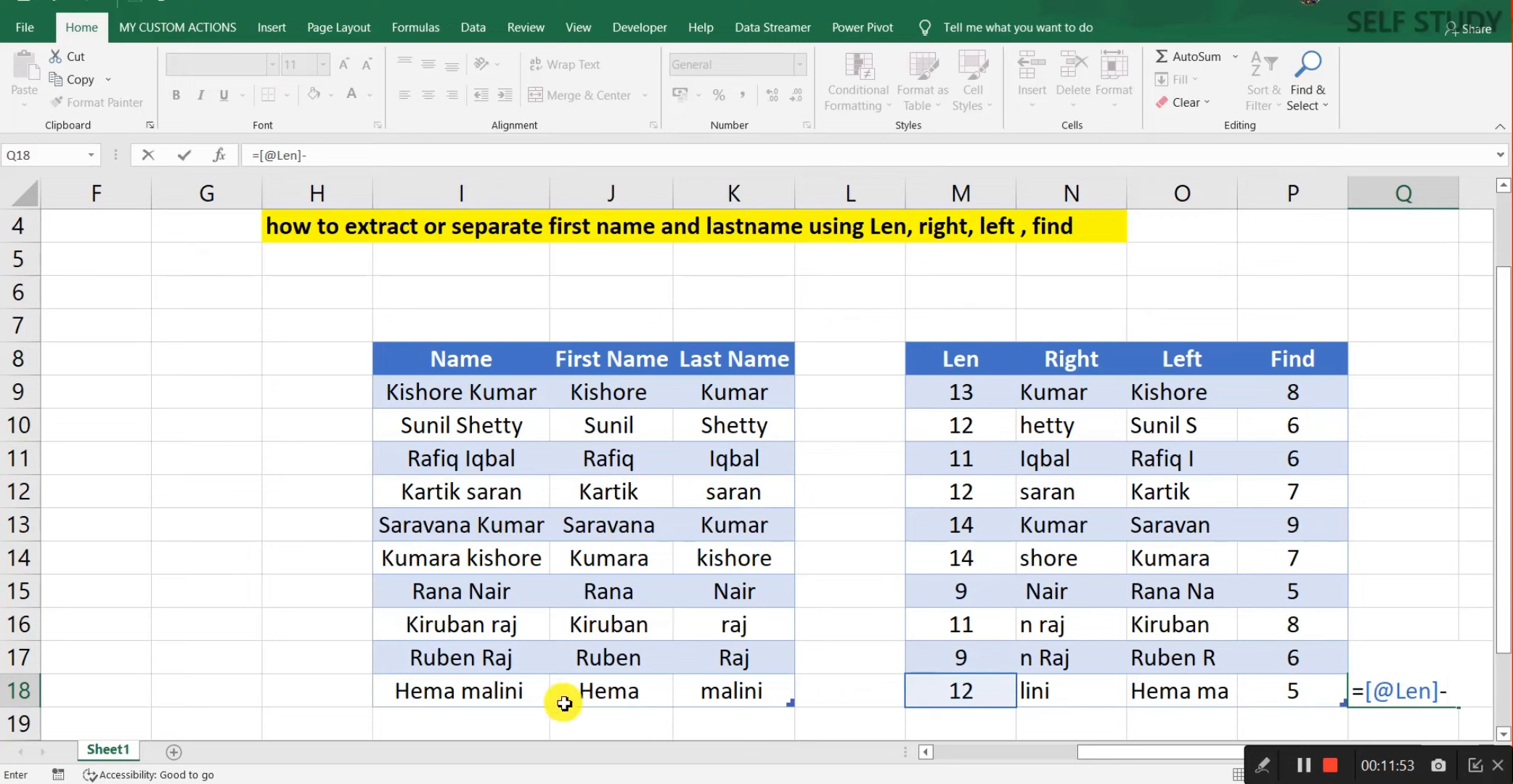
{"action": "left_click", "coordinate": [1287, 692]}
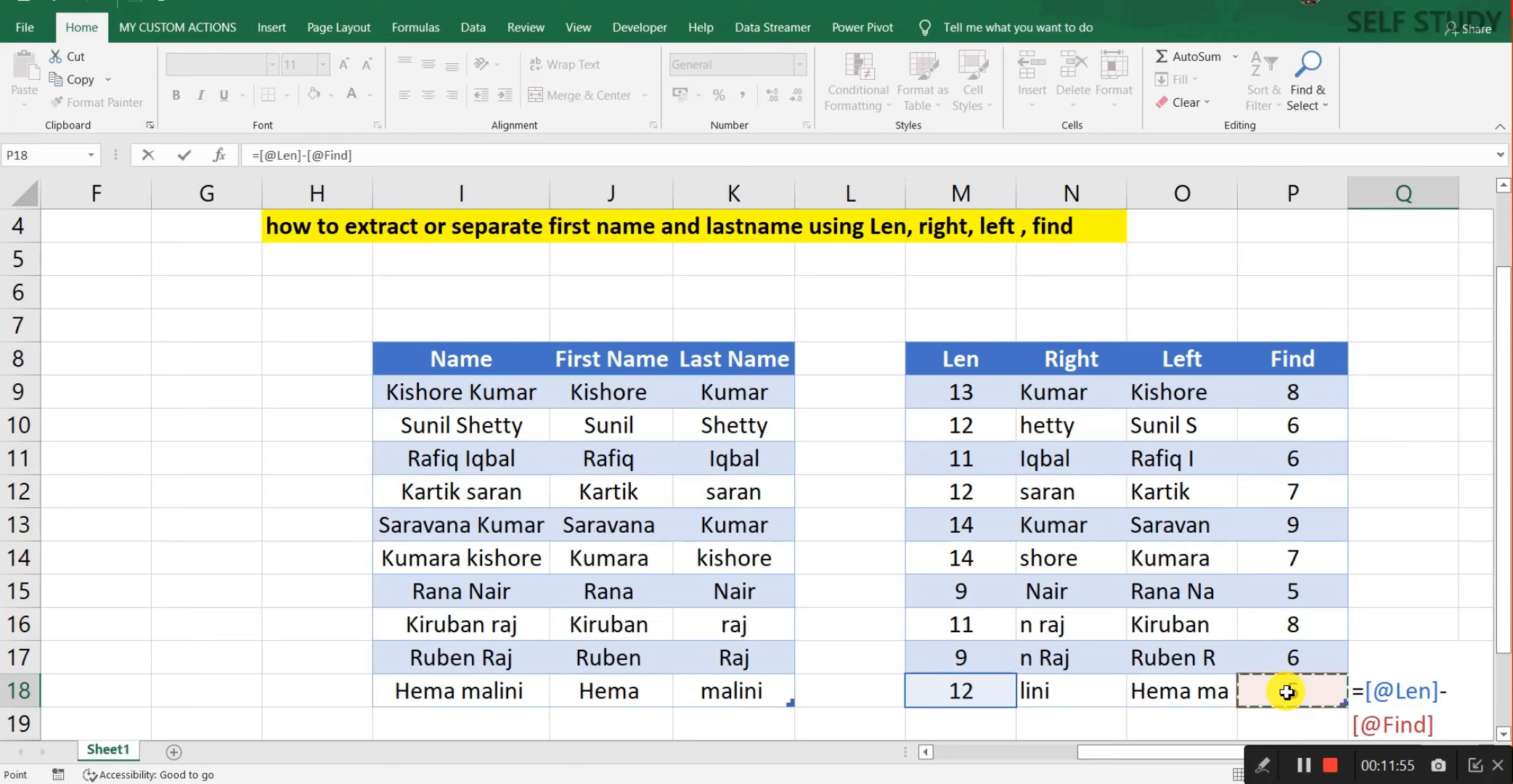
{"action": "key", "text": "ctrl+Return"}
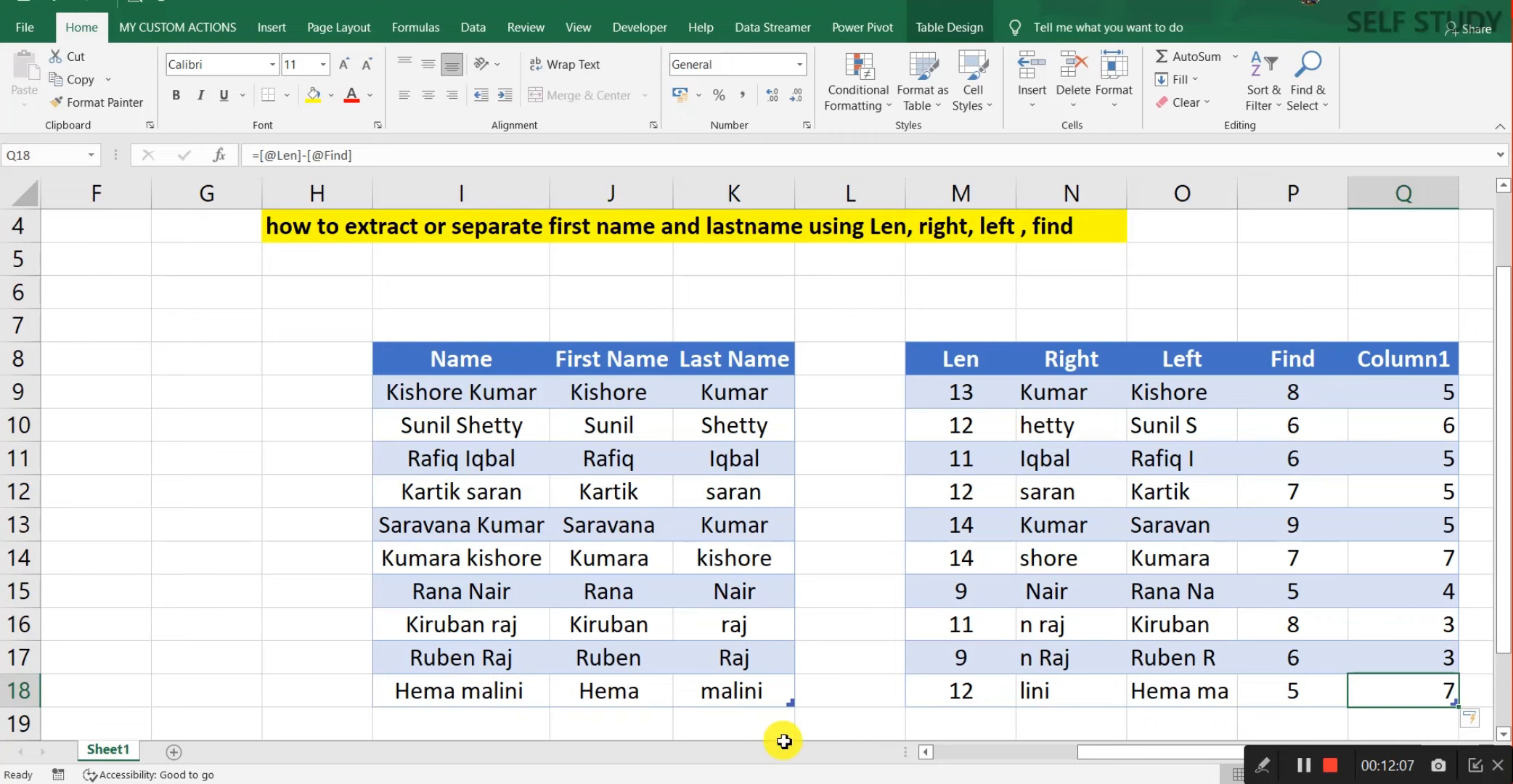
Step: Clear the Column1 results, then delete Column1 from the helper table
{"action": "key", "text": "ctrl+shift+Up"}
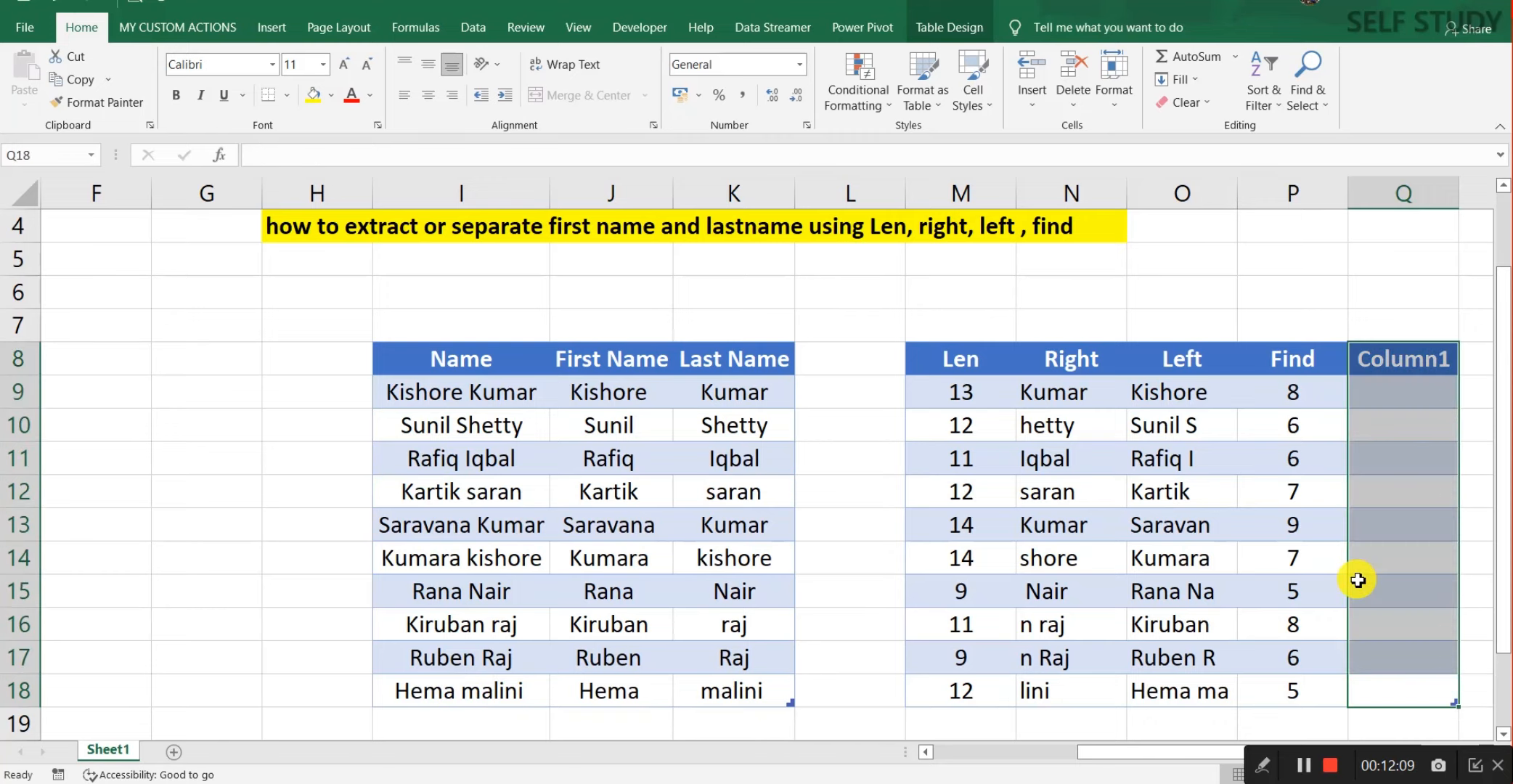
{"action": "key", "text": "Delete"}
{"action": "key", "text": "Left"}
{"action": "key", "text": "Up"}
{"action": "key", "text": "ctrl+Up"}
{"action": "key", "text": "Up"}
{"action": "key", "text": "Up"}
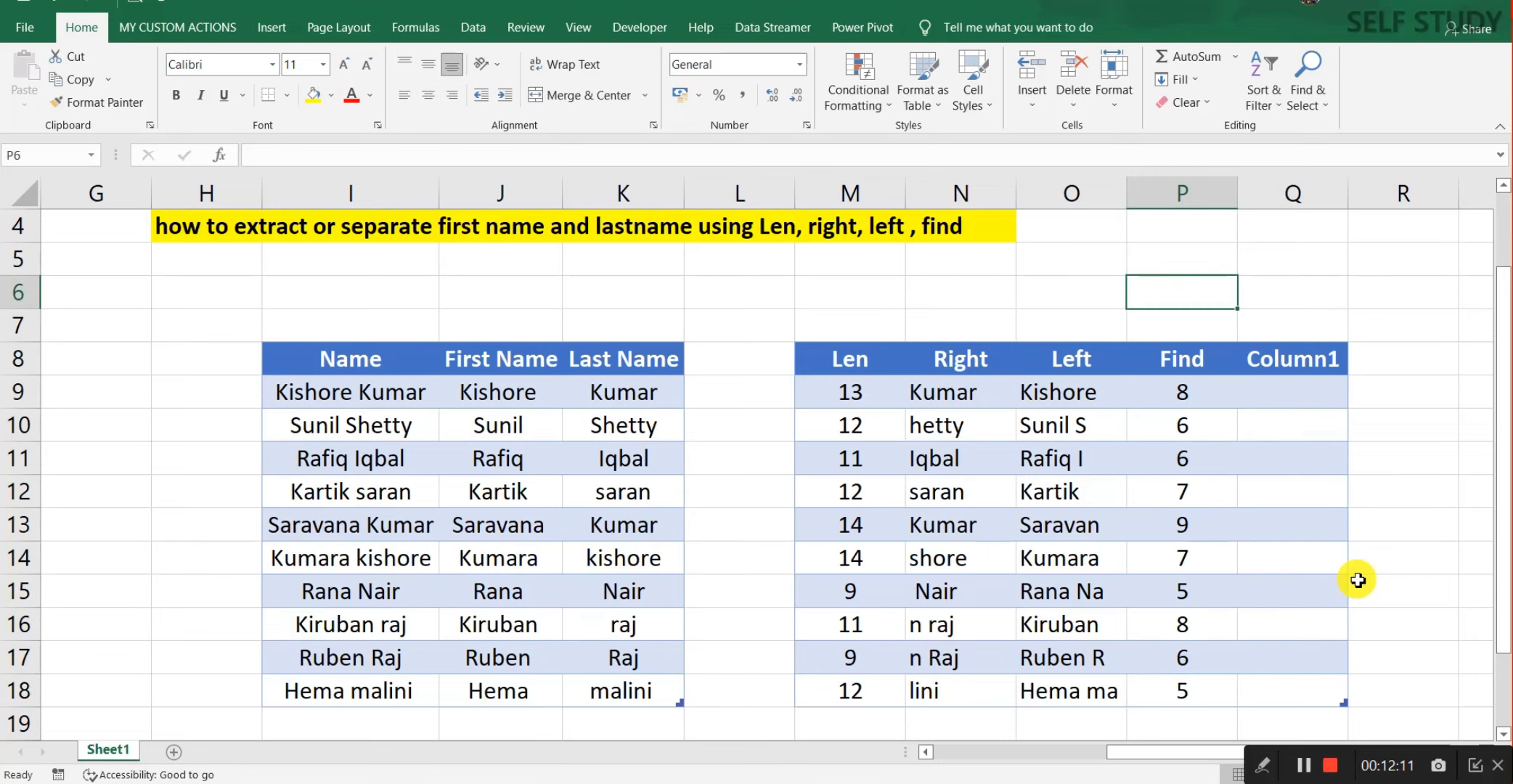
{"action": "key", "text": "Right"}
{"action": "key", "text": "Down"}
{"action": "key", "text": "Down"}
{"action": "key", "text": "ctrl+shift+Down"}
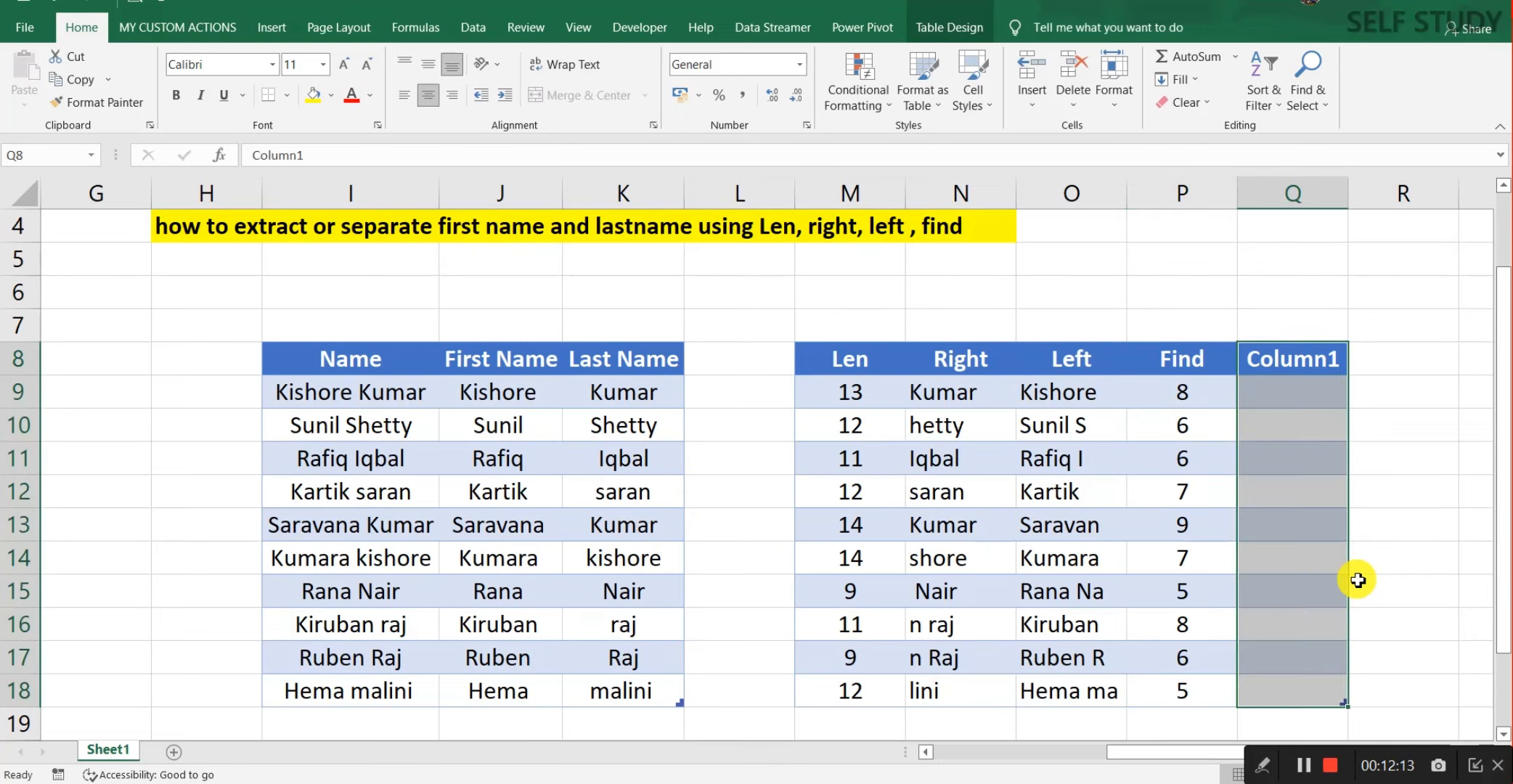
{"action": "key", "text": "ctrl+minus"}
Step: Review the helper and Name table header rows, ending on the helper table's Len header
{"action": "key", "text": "Left"}
{"action": "key", "text": "Left"}
{"action": "key", "text": "Left"}
{"action": "key", "text": "Left"}
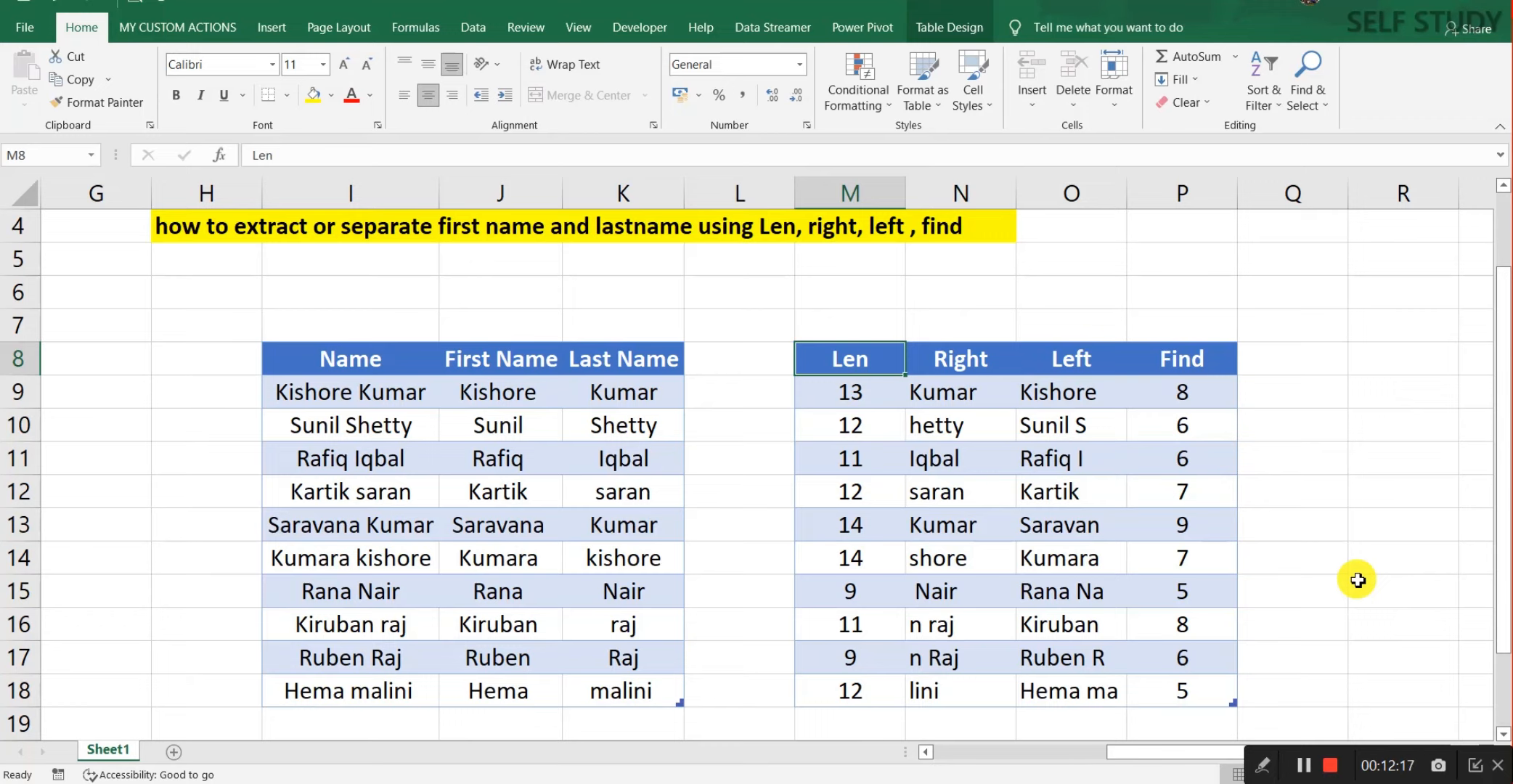
{"action": "key", "text": "Right"}
{"action": "key", "text": "Right"}
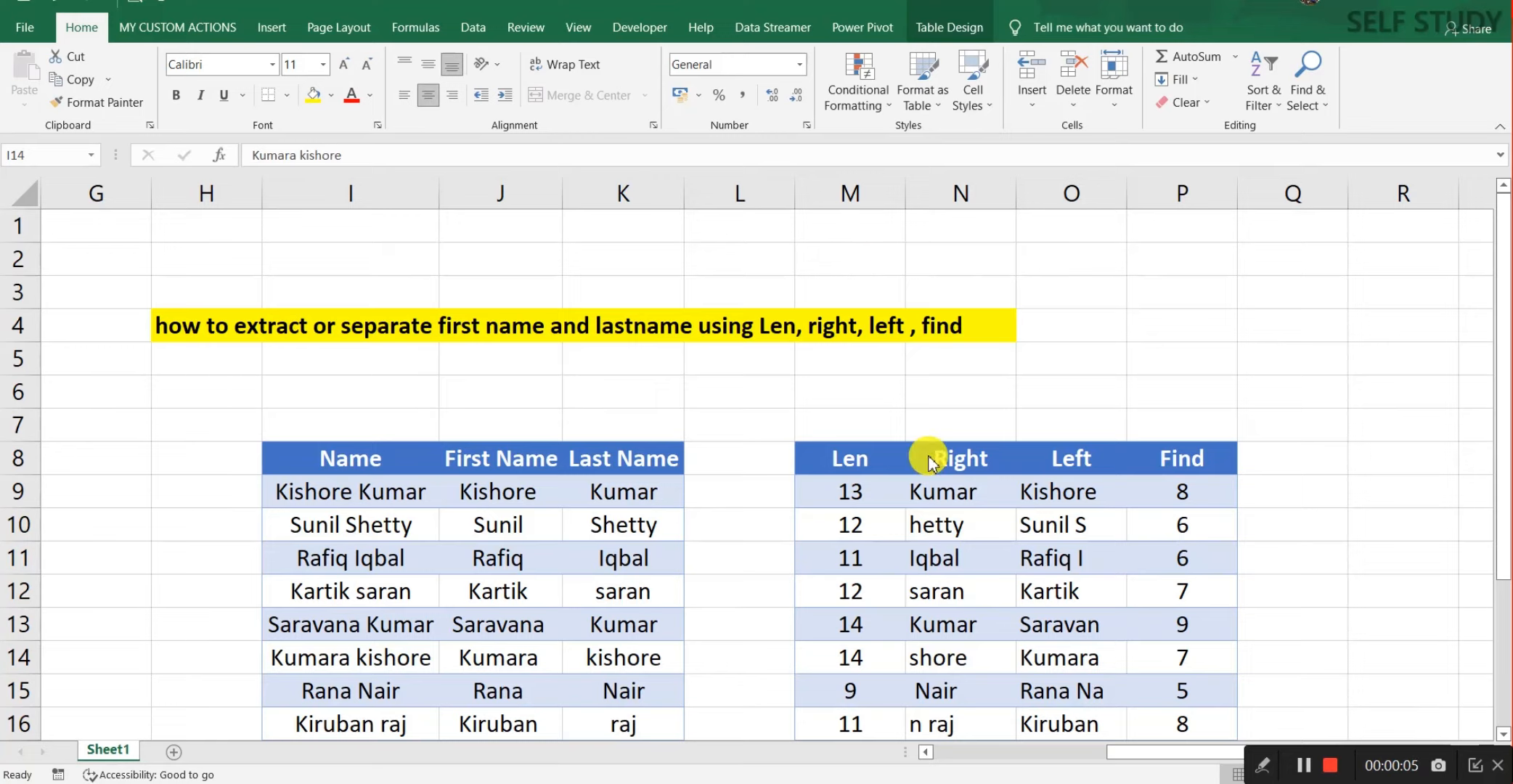
{"action": "key", "text": "ctrl+Up"}
{"action": "key", "text": "Right"}
{"action": "key", "text": "Right"}
{"action": "key", "text": "Right"}
{"action": "key", "text": "Right"}
{"action": "key", "text": "Right"}
{"action": "key", "text": "Right"}
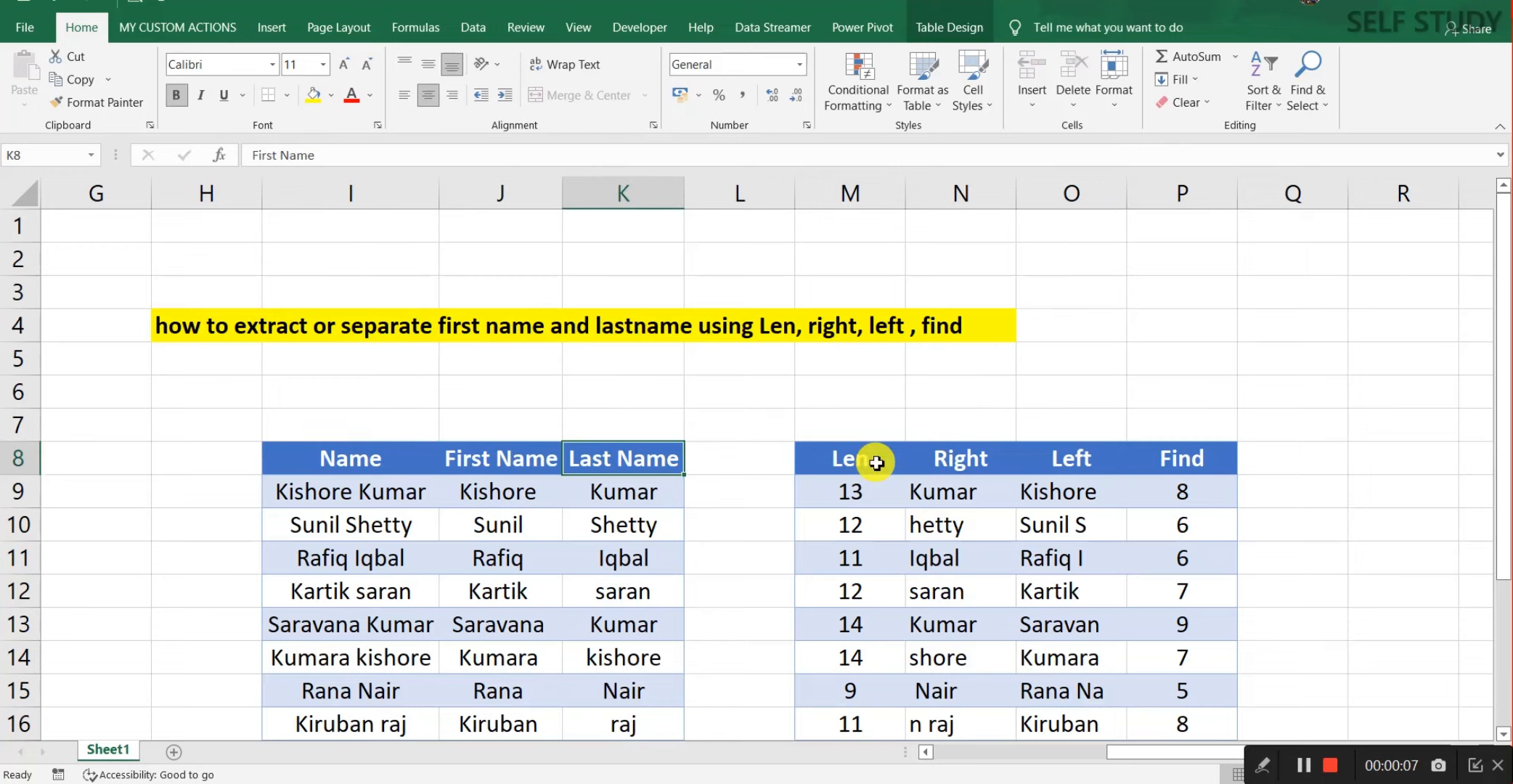
{"action": "key", "text": "Right"}
{"action": "key", "text": "Left"}
{"action": "key", "text": "Left"}
{"action": "key", "text": "Left"}
{"action": "key", "text": "Left"}
{"action": "key", "text": "Left"}
{"action": "key", "text": "Left"}
{"action": "key", "text": "Left"}
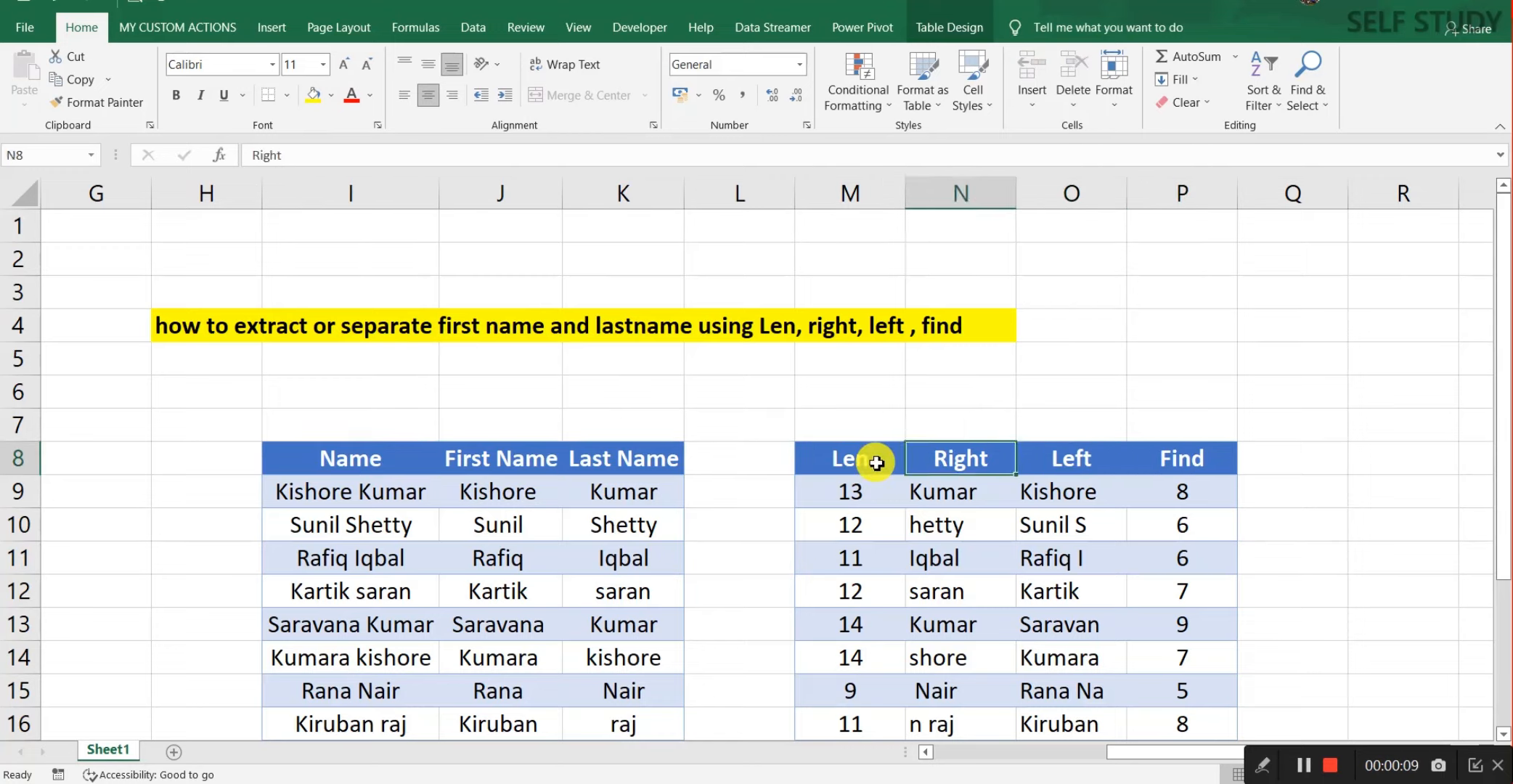
{"action": "key", "text": "Up"}
{"action": "key", "text": "Up"}
{"action": "key", "text": "Up"}
{"action": "key", "text": "Up"}
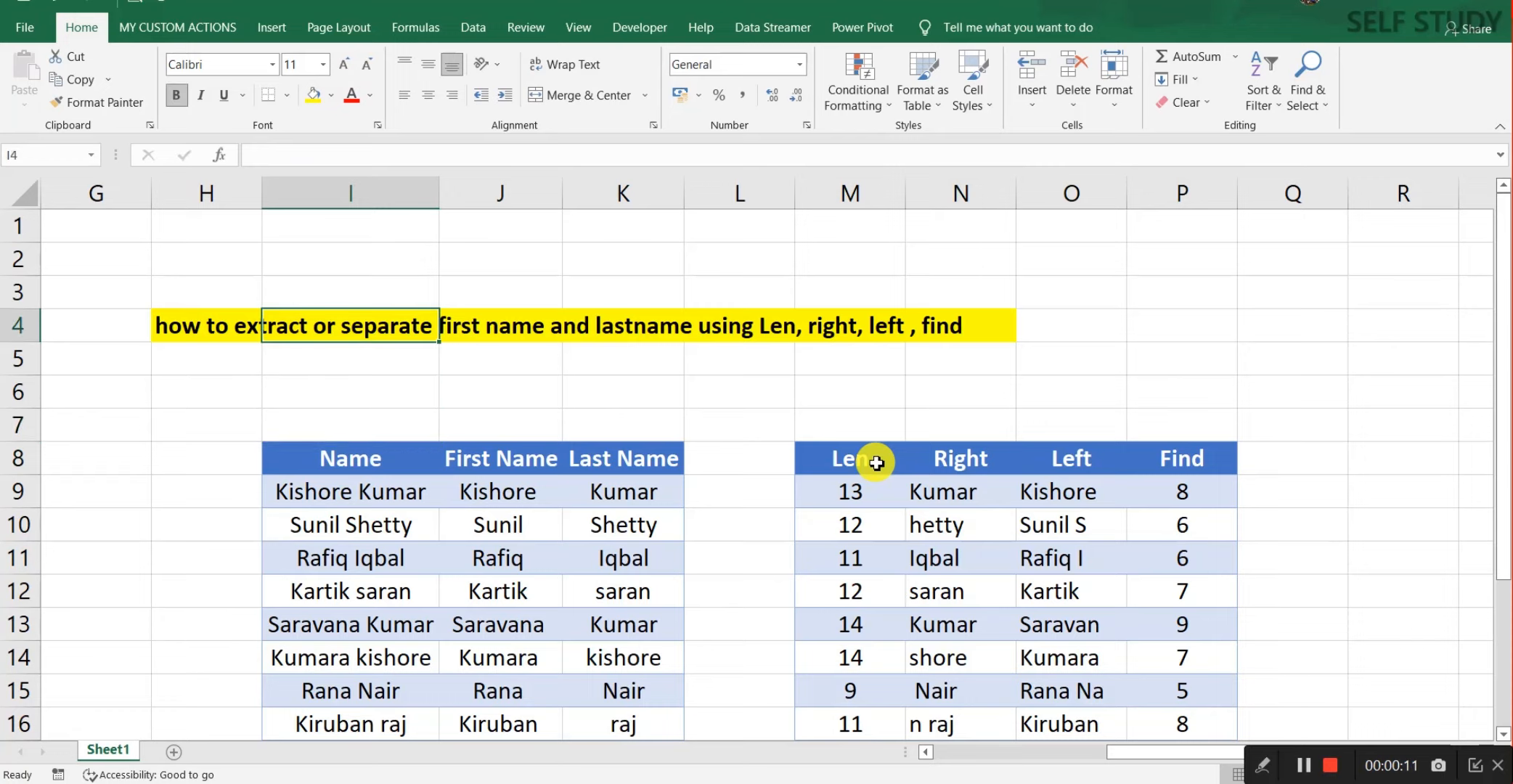
{"action": "key", "text": "Left"}
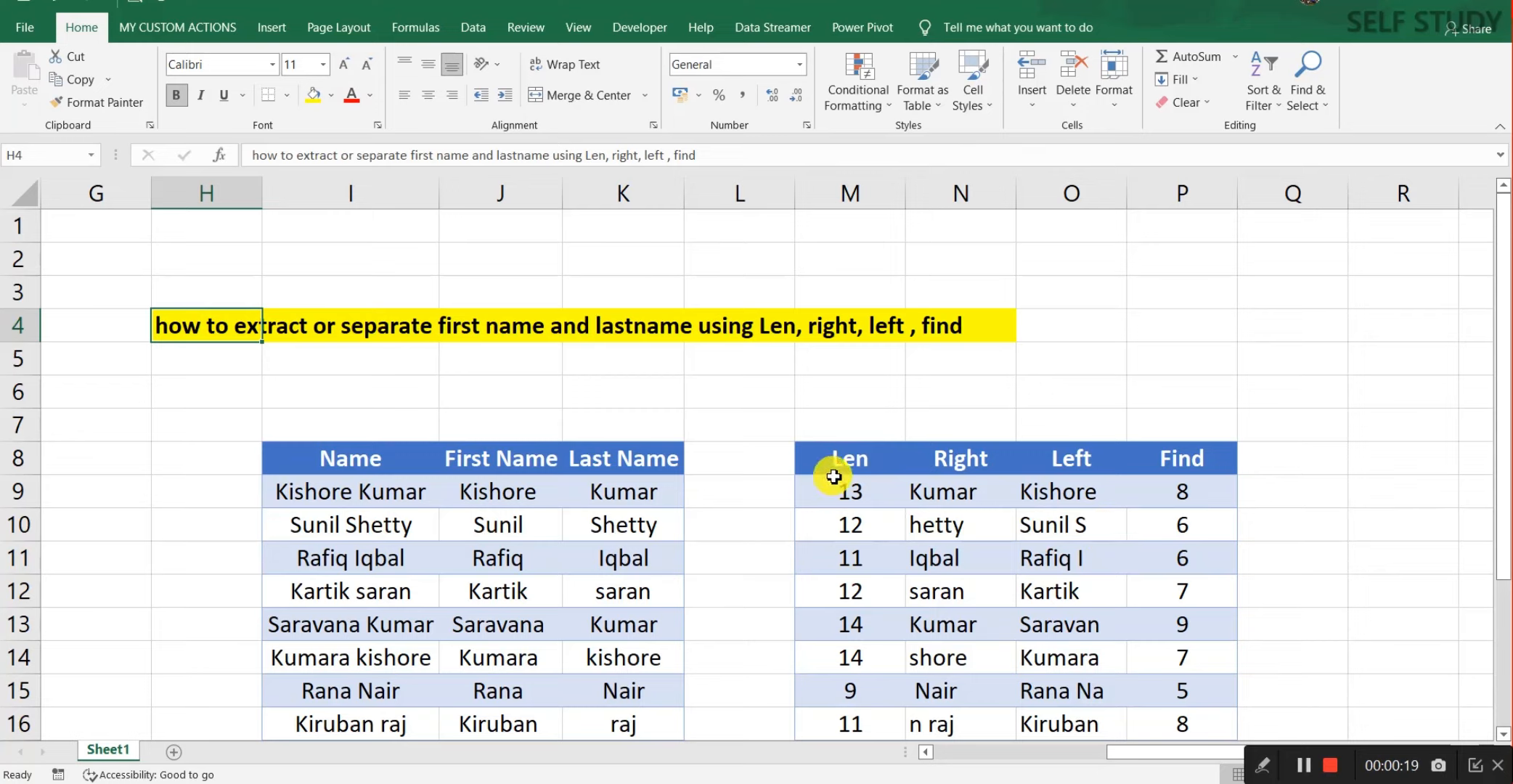
{"action": "left_click", "coordinate": [852, 460]}
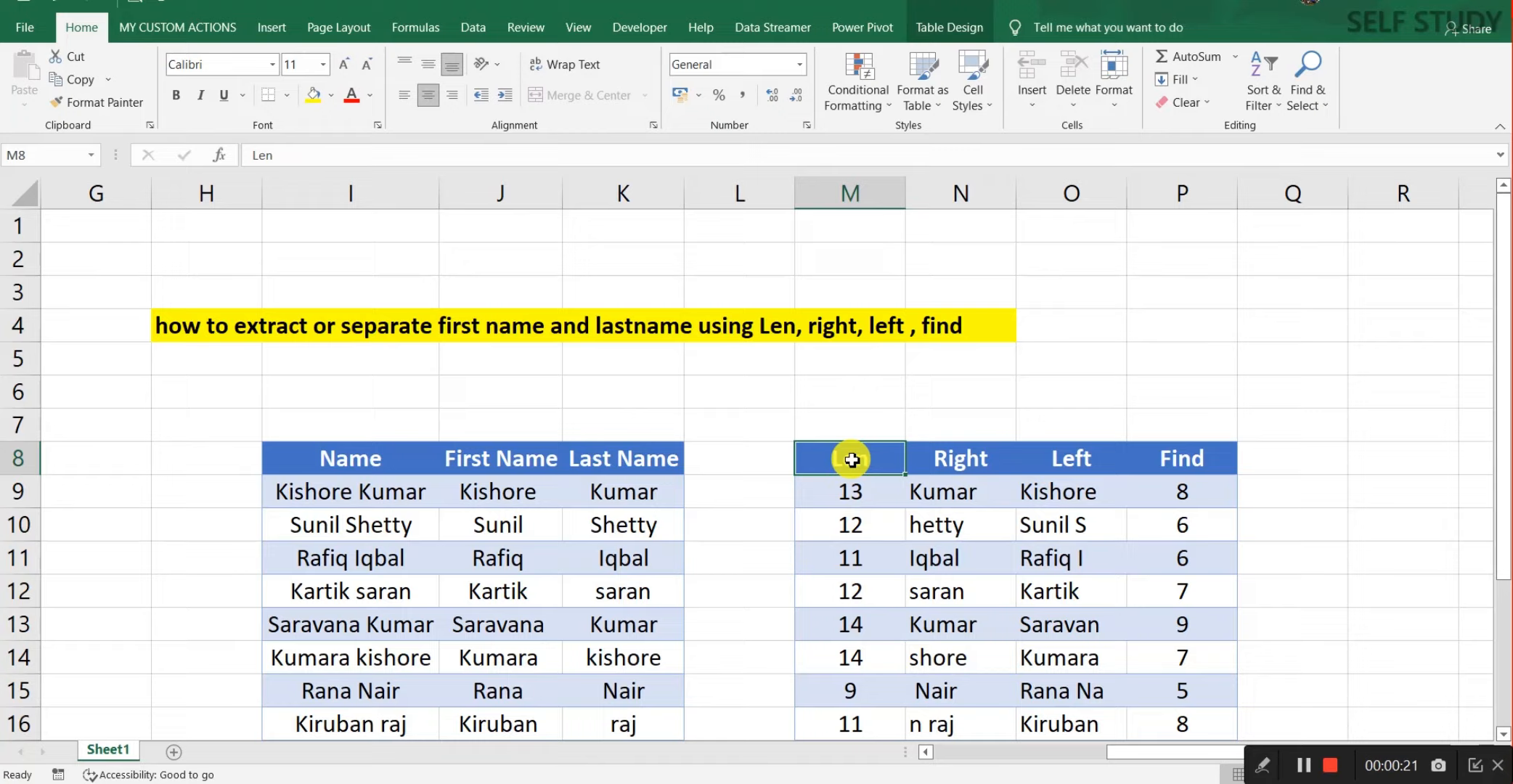